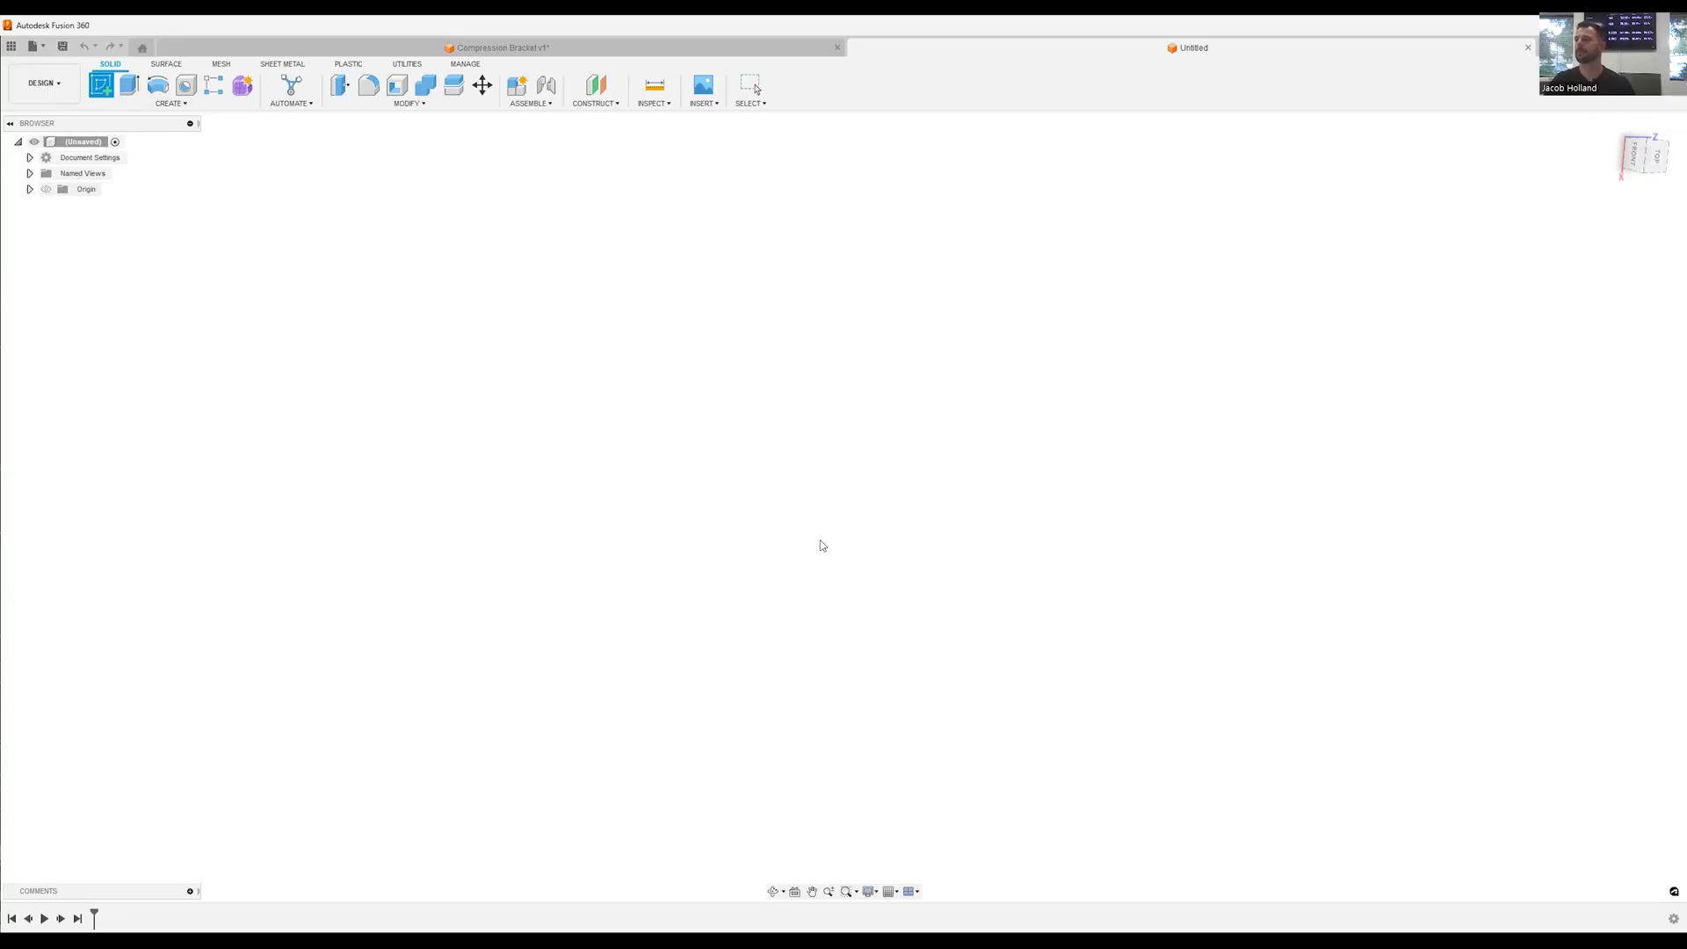
Start a sketch on the left-facing origin plane and draw two concentric circles centred on the origin
{"action": "left_click", "coordinate": [835, 513]}
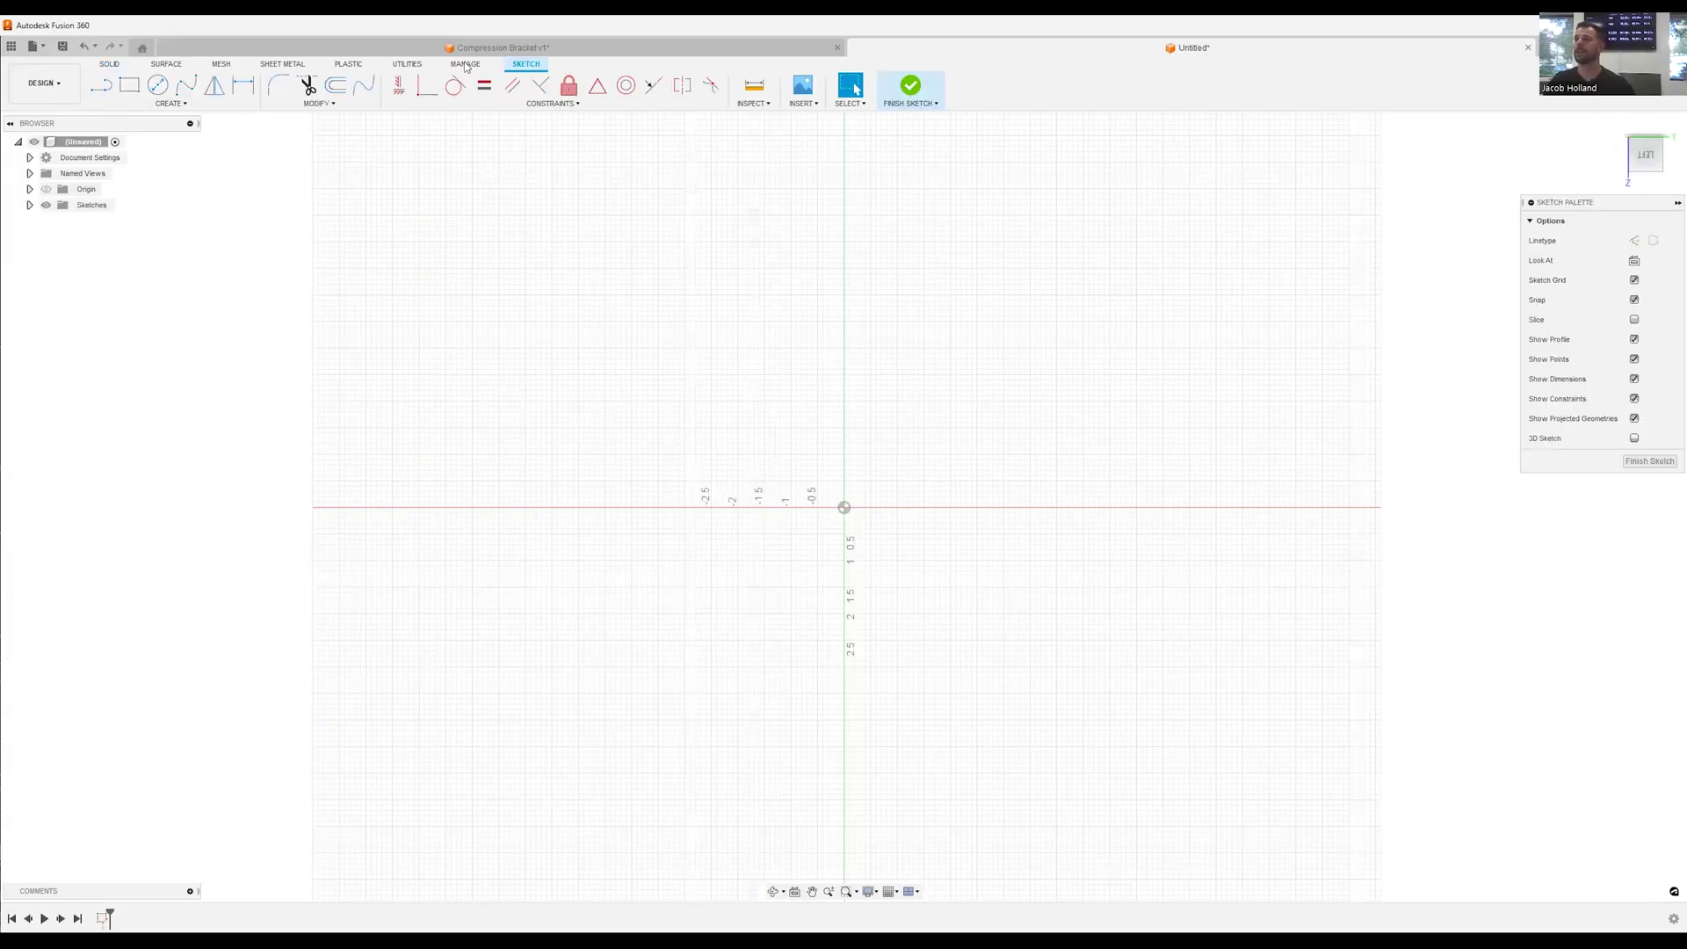
{"action": "left_click", "coordinate": [157, 85]}
{"action": "key", "text": "c"}
{"action": "left_click", "coordinate": [844, 509]}
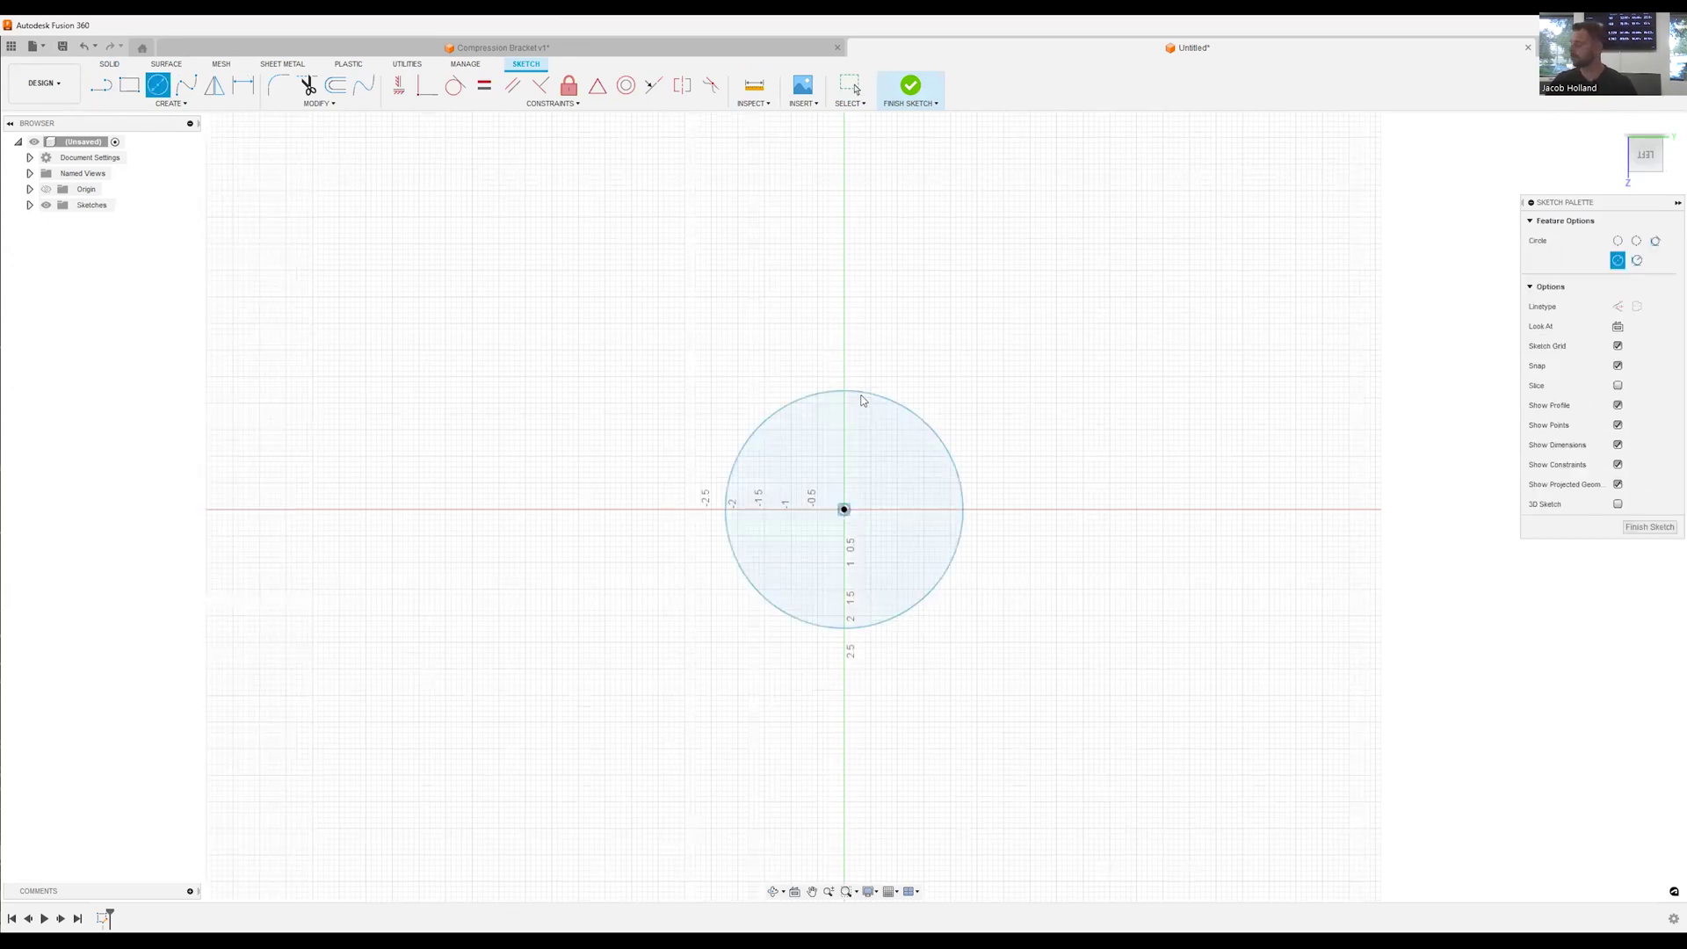
{"action": "left_click", "coordinate": [861, 401]}
{"action": "key", "text": "Escape"}
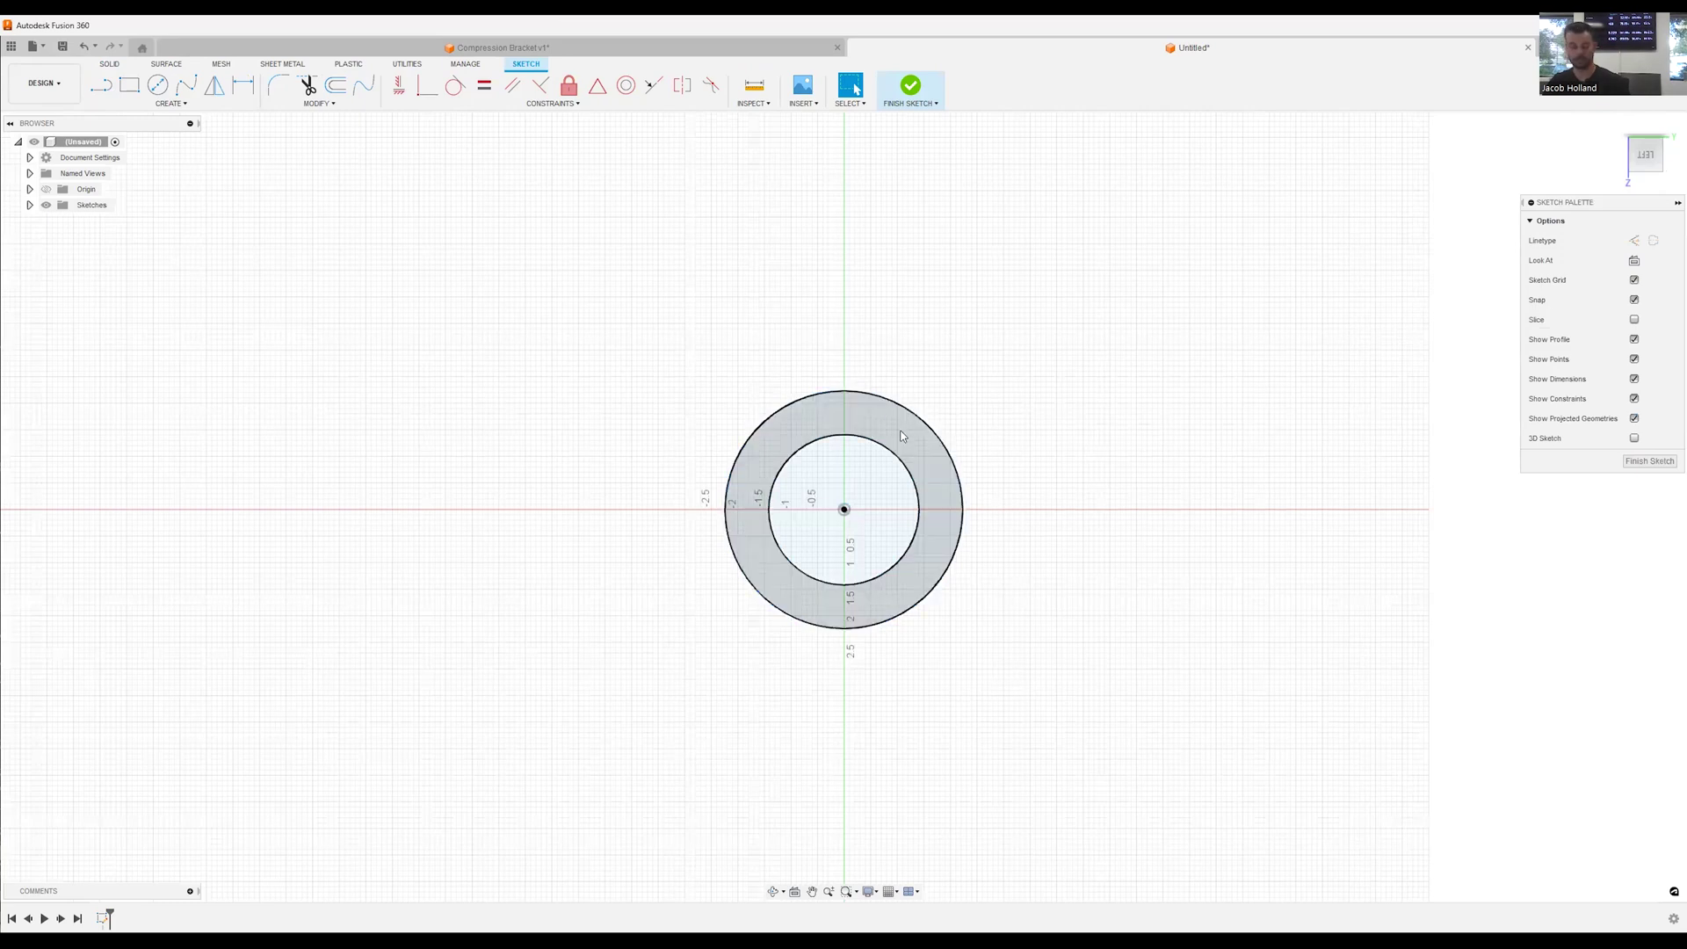
Dimension the outer circle's diameter to 2.750 in
{"action": "key", "text": "d"}
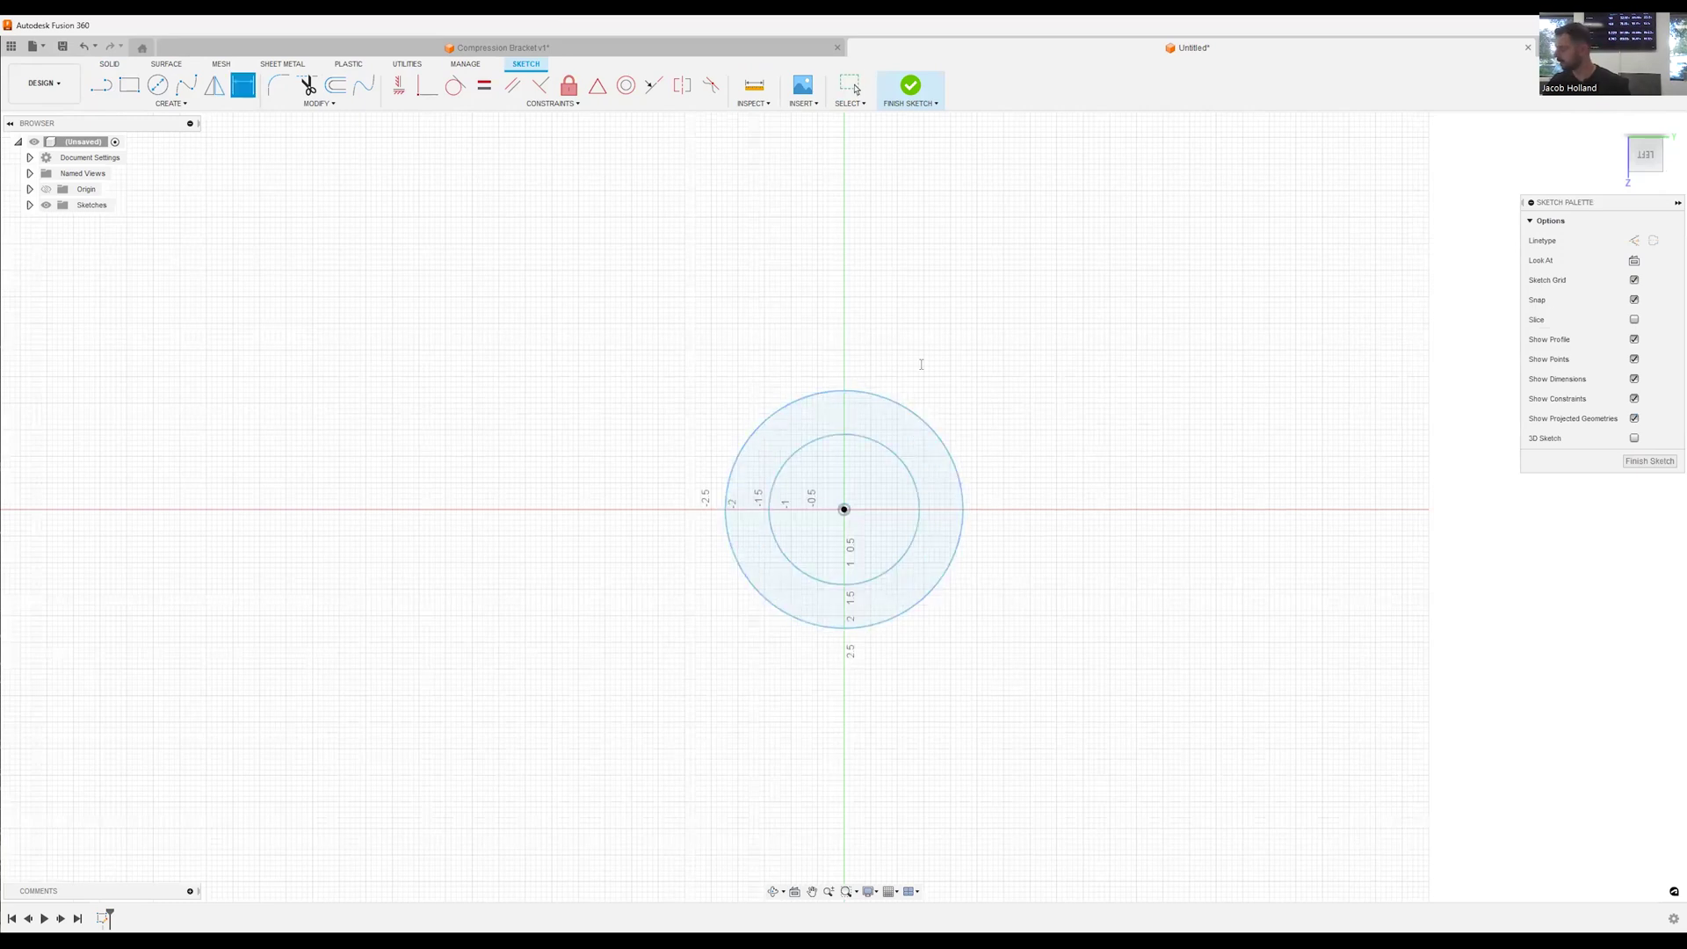
{"action": "left_click", "coordinate": [907, 411]}
{"action": "left_click", "coordinate": [921, 362]}
{"action": "type", "text": "2.750"}
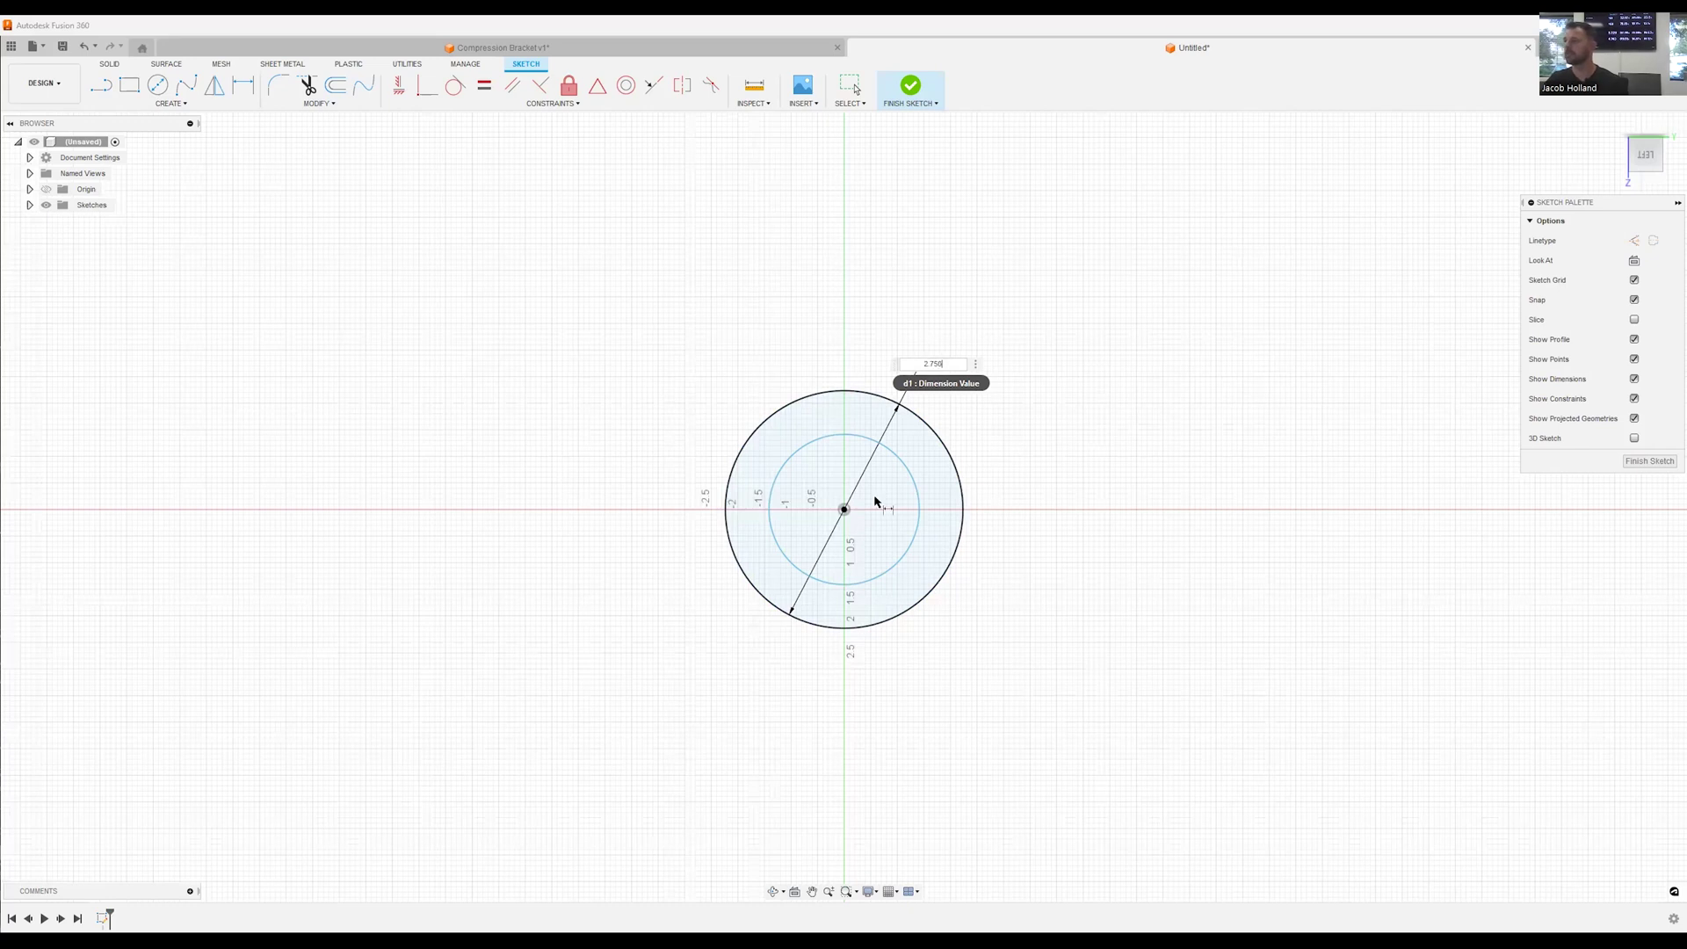
{"action": "key", "text": "Return"}
{"action": "key", "text": "Escape"}
Dimension the inner circle's diameter to 1.975 in
{"action": "left_click_drag", "start_coordinate": [996, 445], "coordinate": [931, 481]}
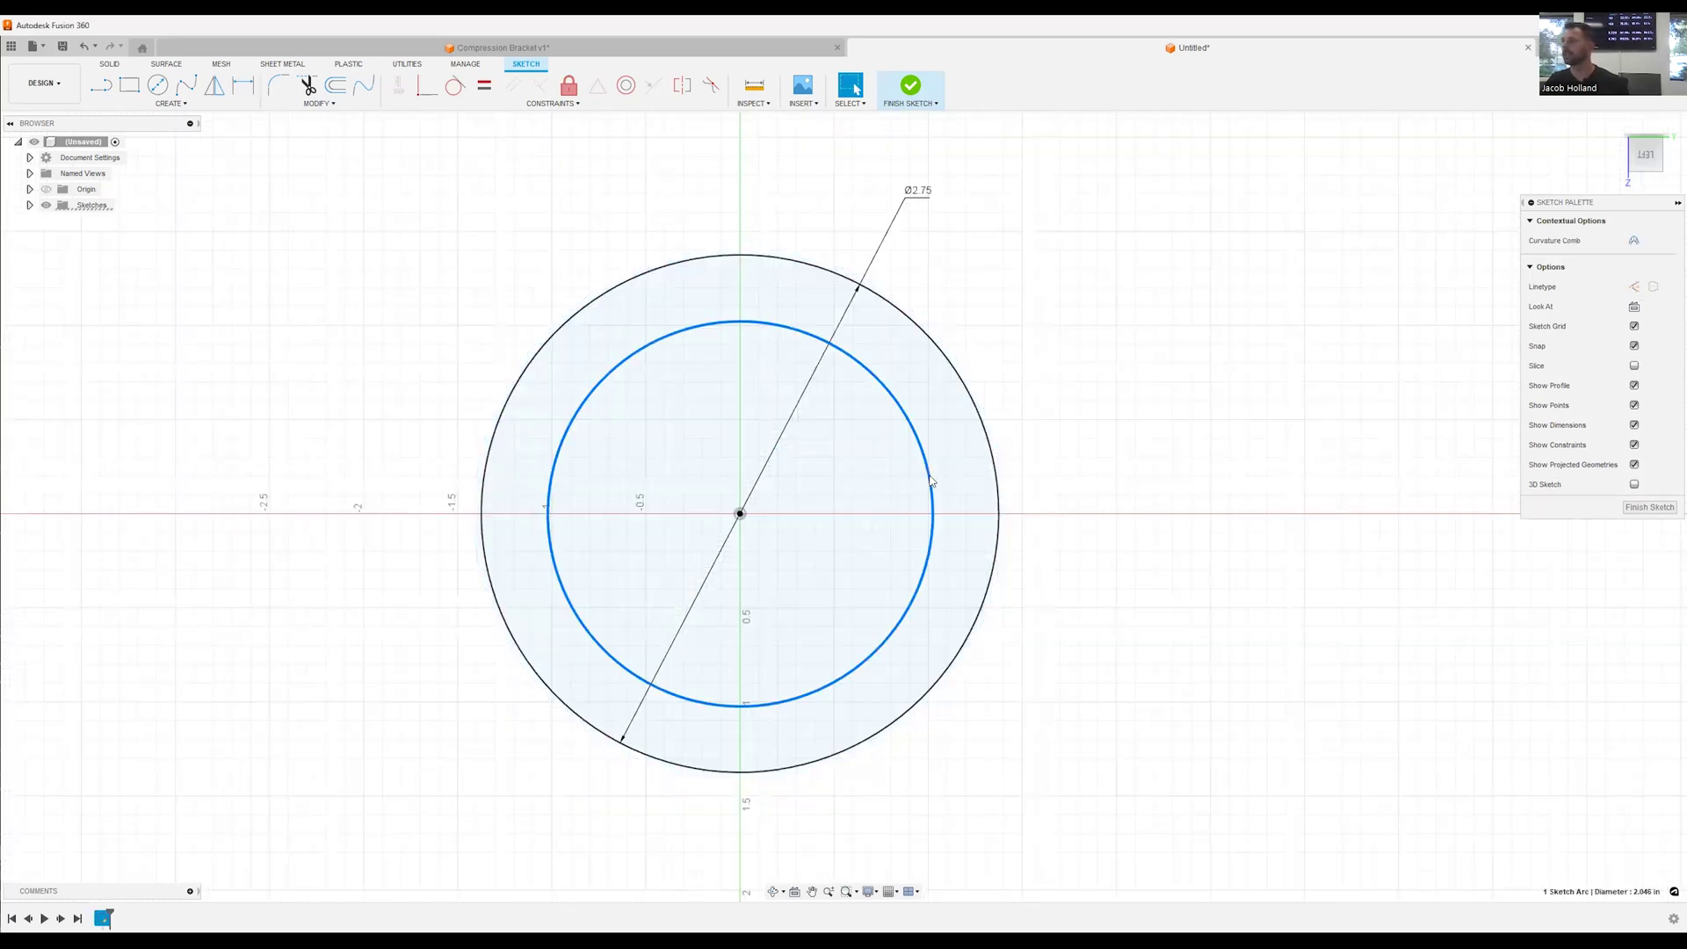
{"action": "key", "text": "d"}
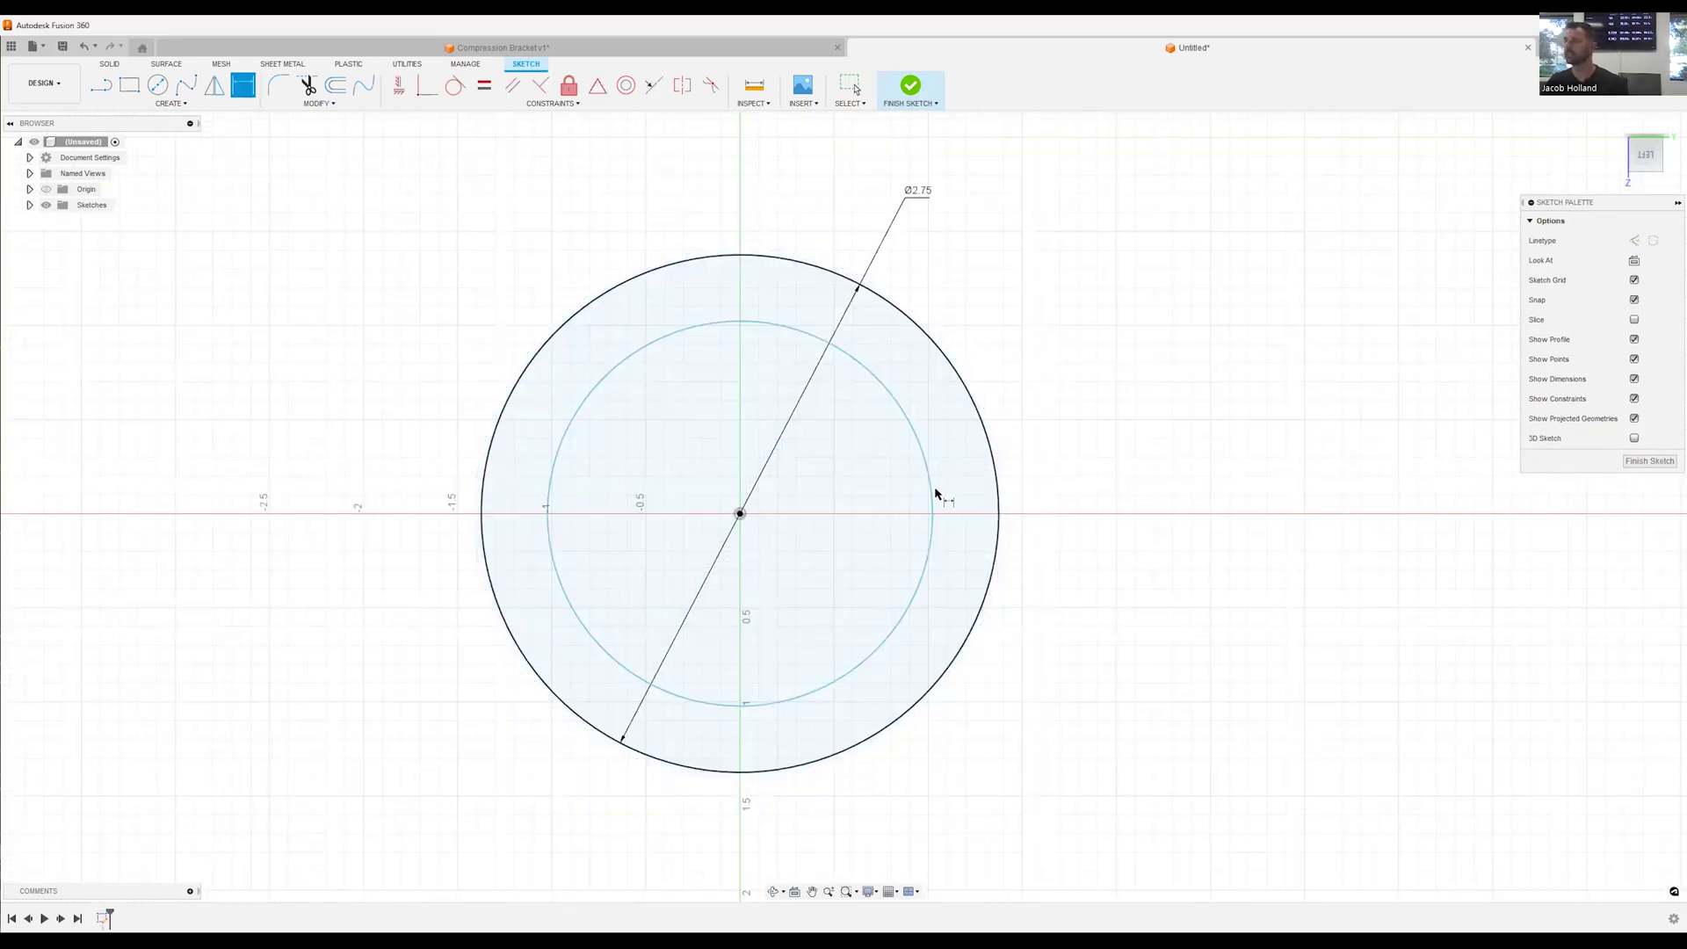
{"action": "left_click", "coordinate": [1107, 713]}
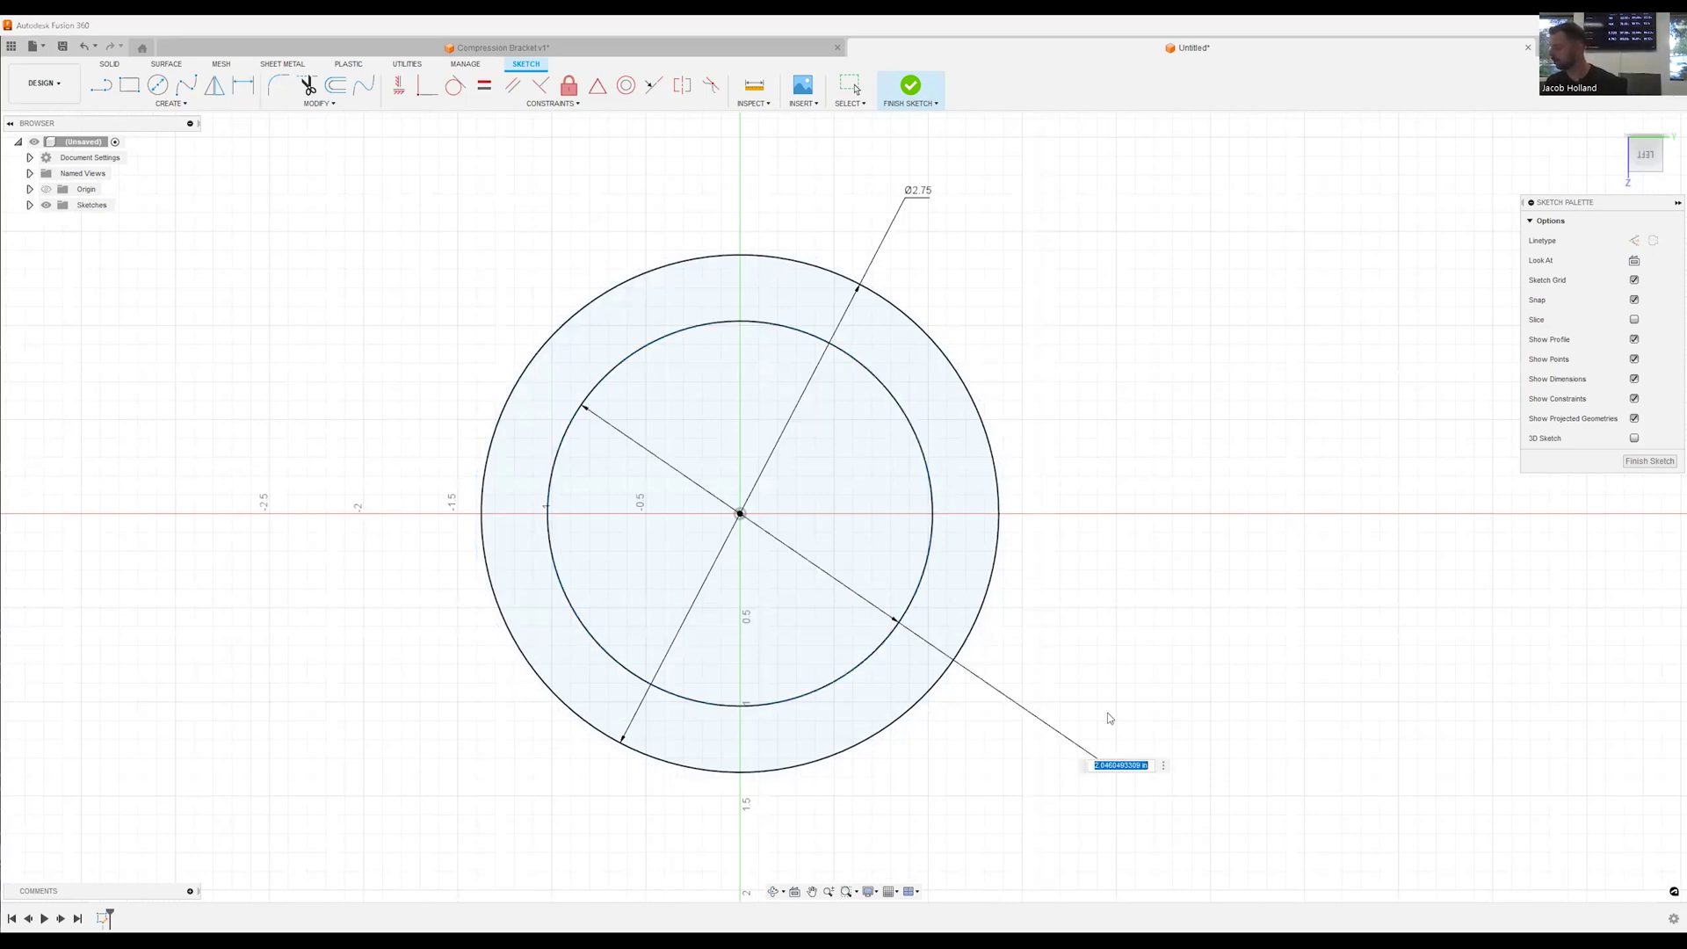
{"action": "type", "text": "1.975"}
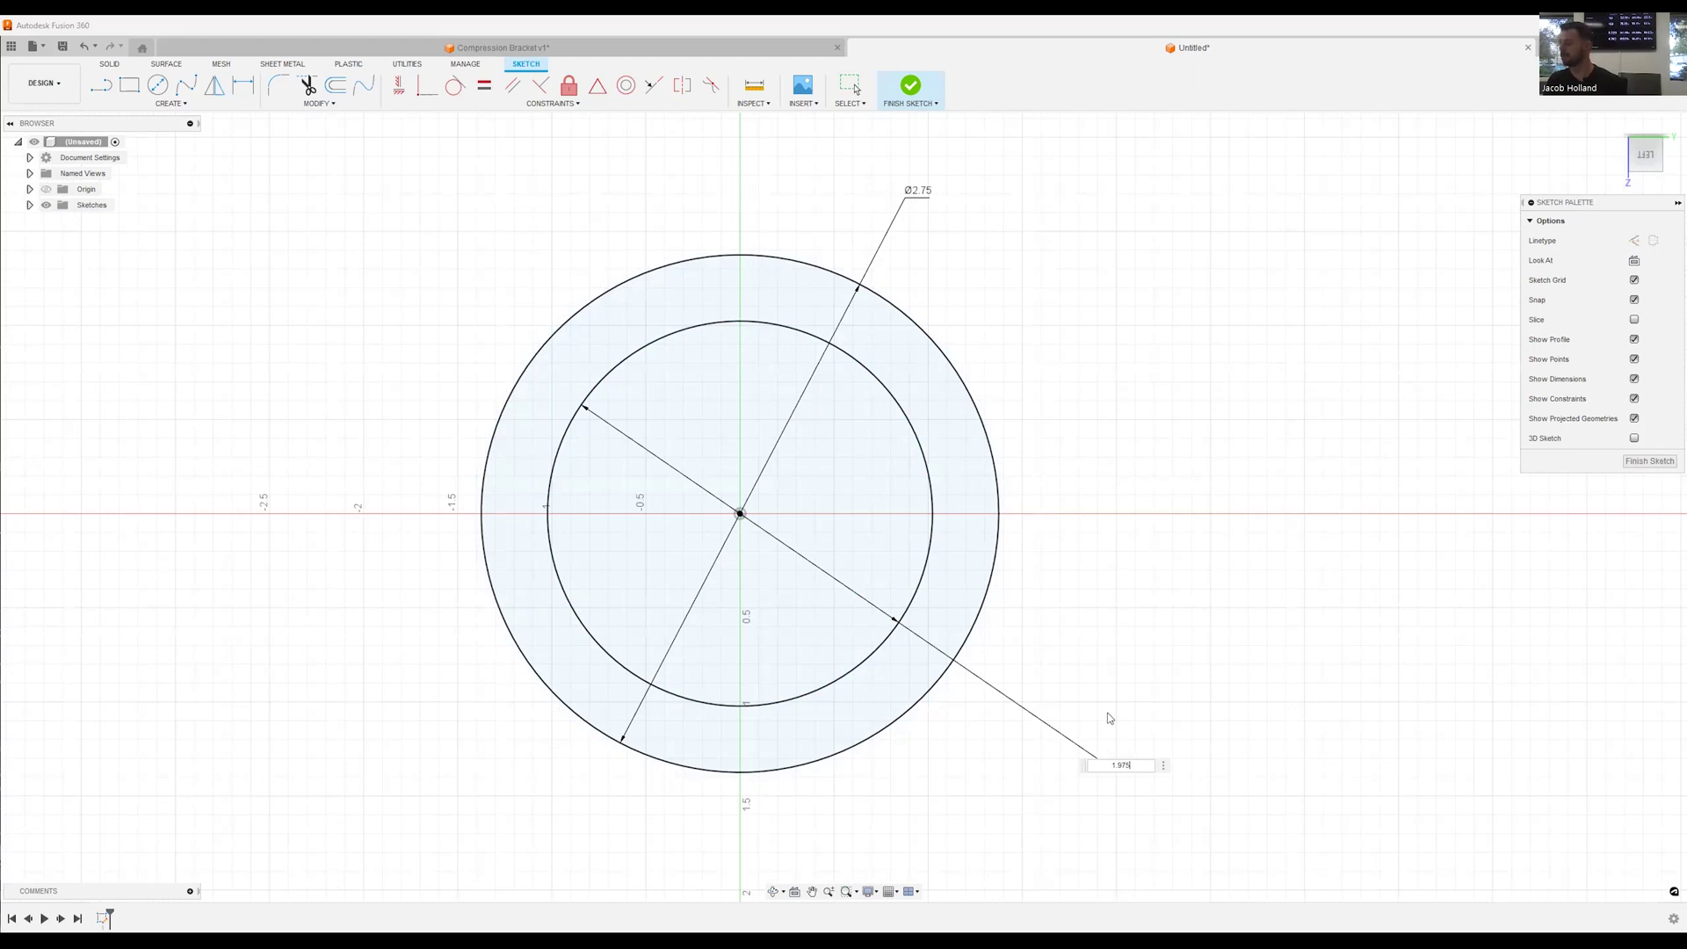
{"action": "key", "text": "Return"}
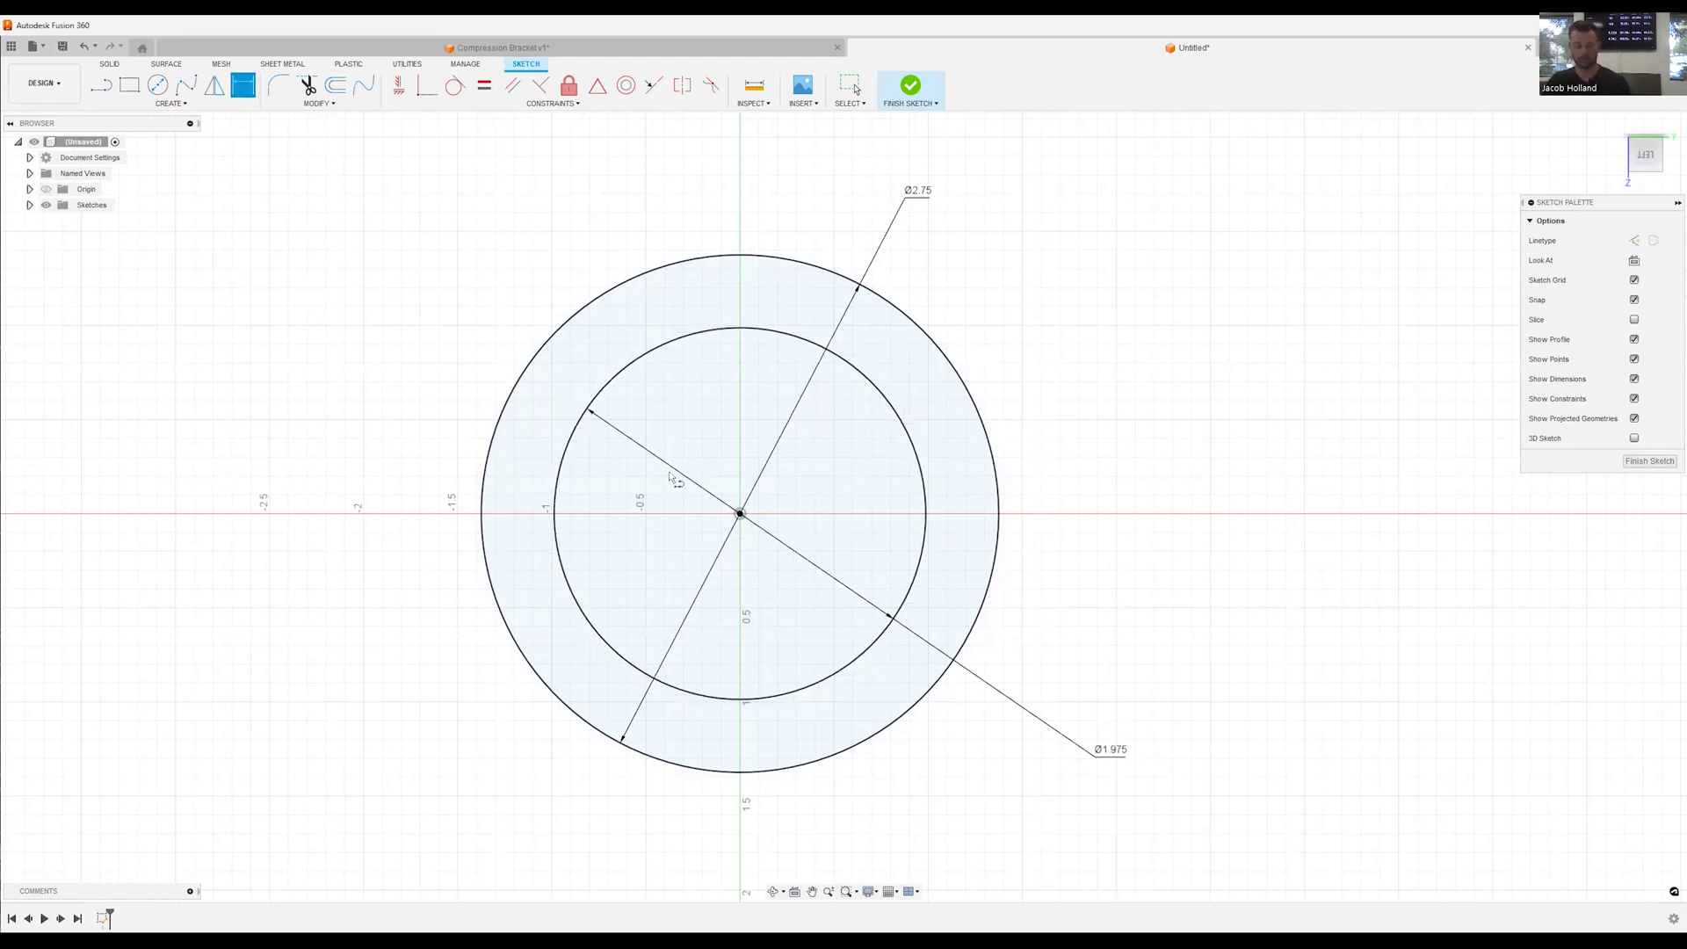
{"action": "key", "text": "Escape"}
Draw a third concentric circle inside the other two and dimension its diameter to 1.750 in
{"action": "left_click", "coordinate": [664, 556]}
{"action": "key", "text": "c"}
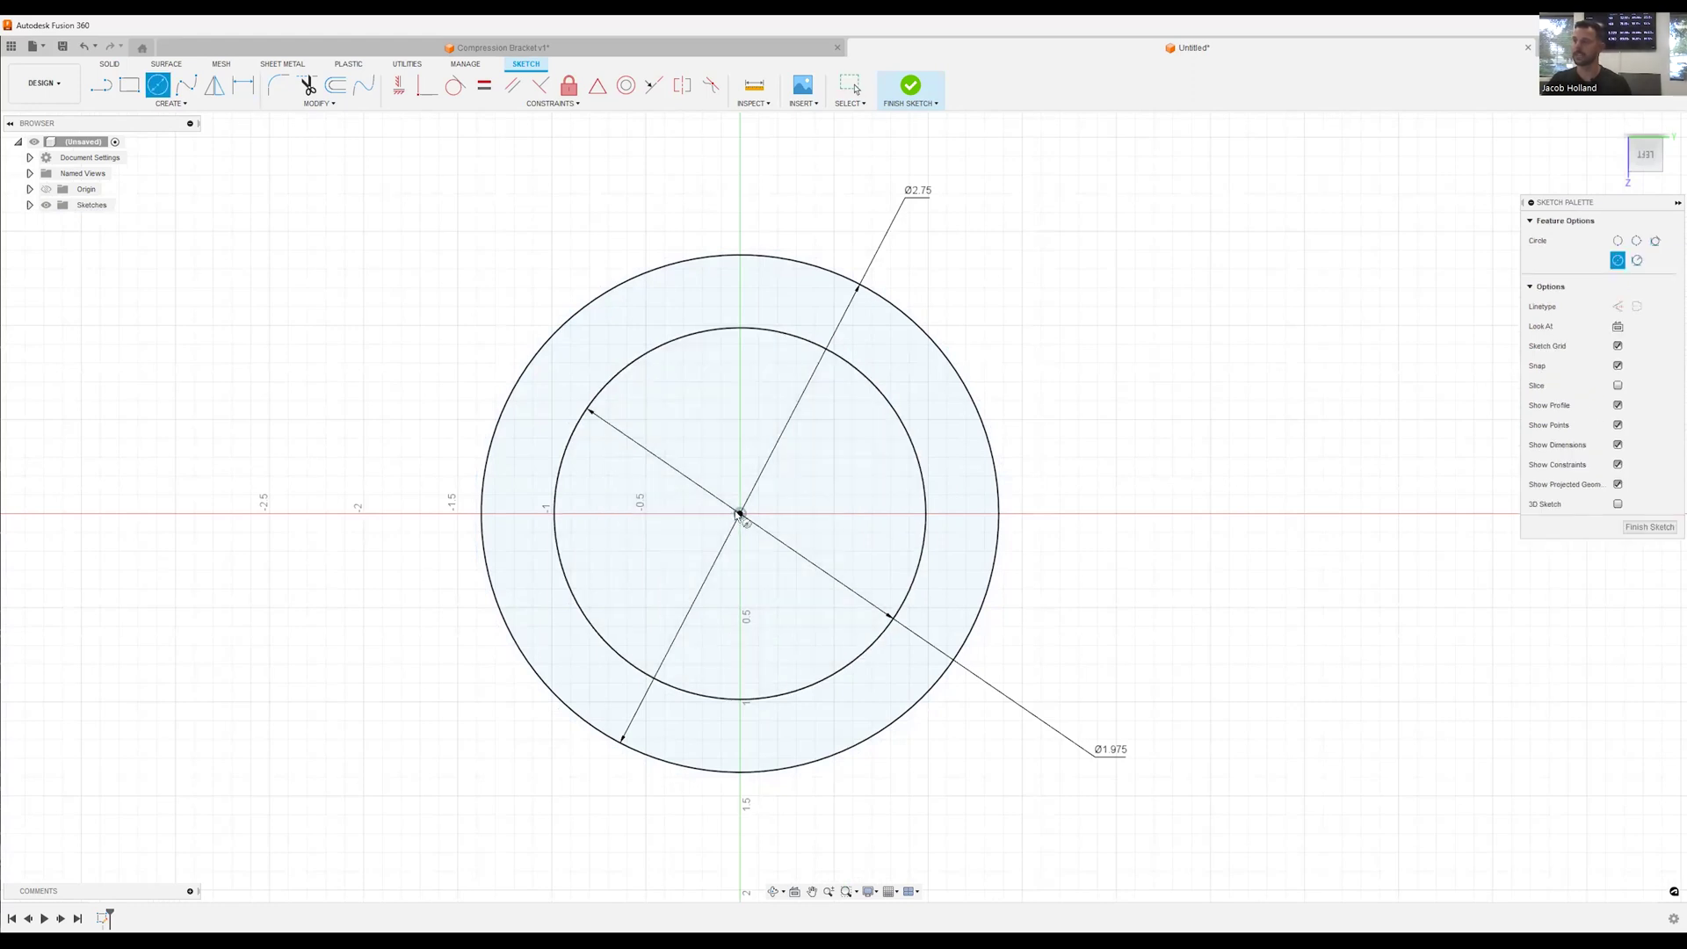
{"action": "left_click", "coordinate": [727, 646]}
{"action": "key", "text": "d"}
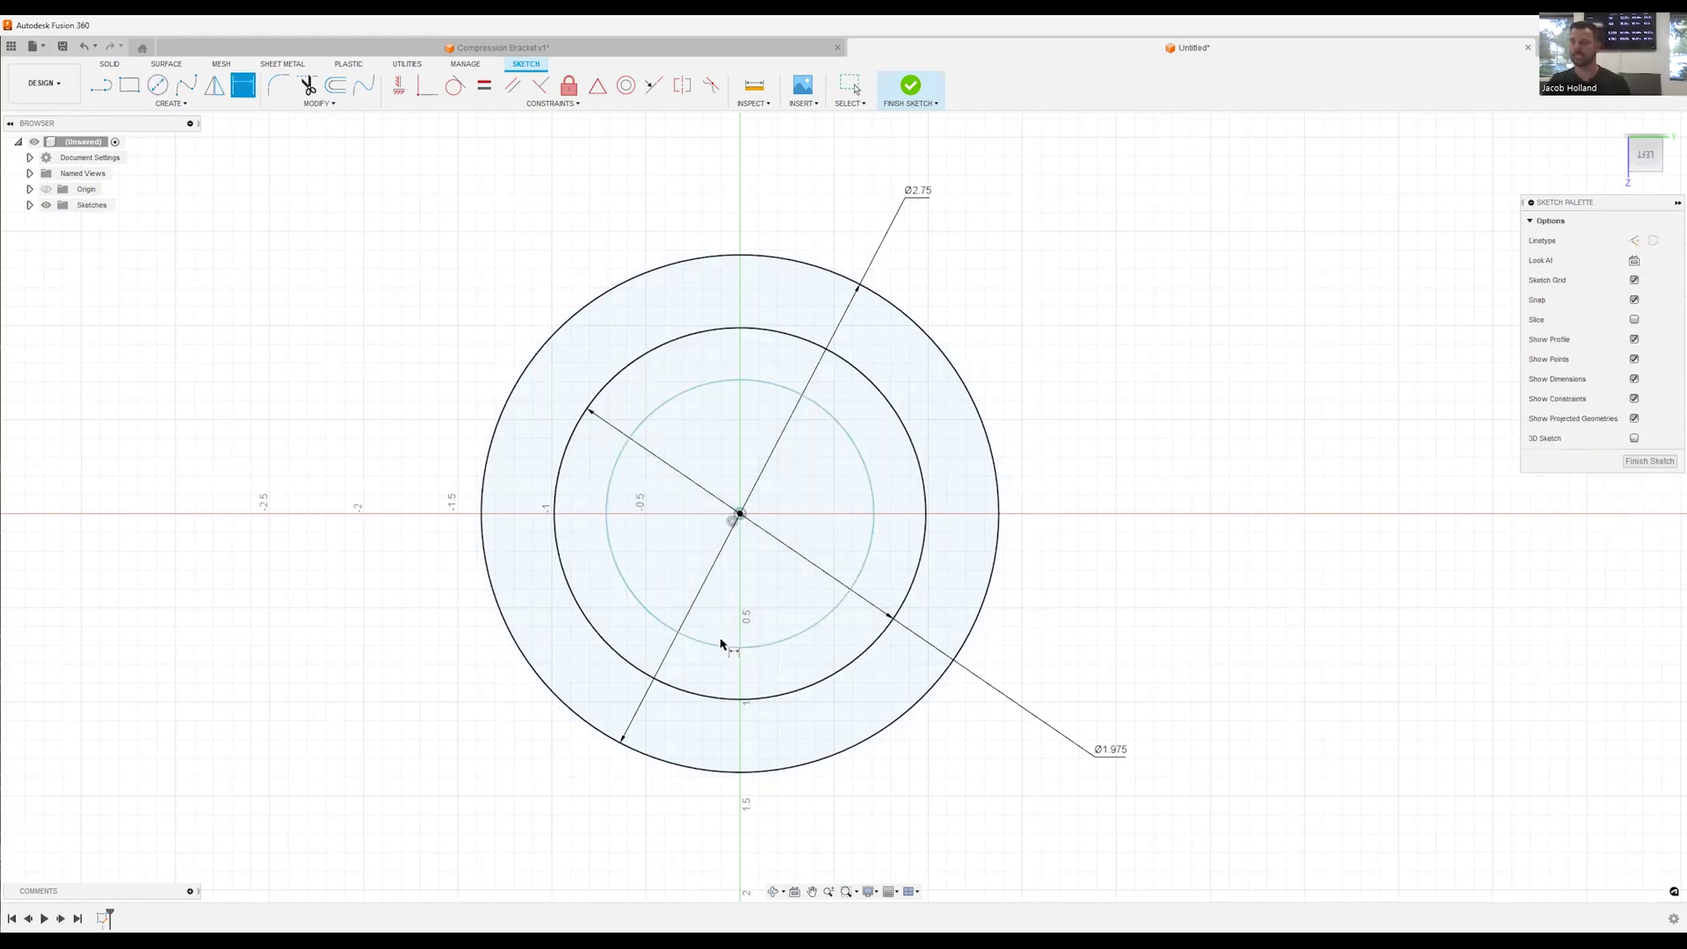
{"action": "left_click", "coordinate": [725, 579]}
{"action": "type", "text": "1.750"}
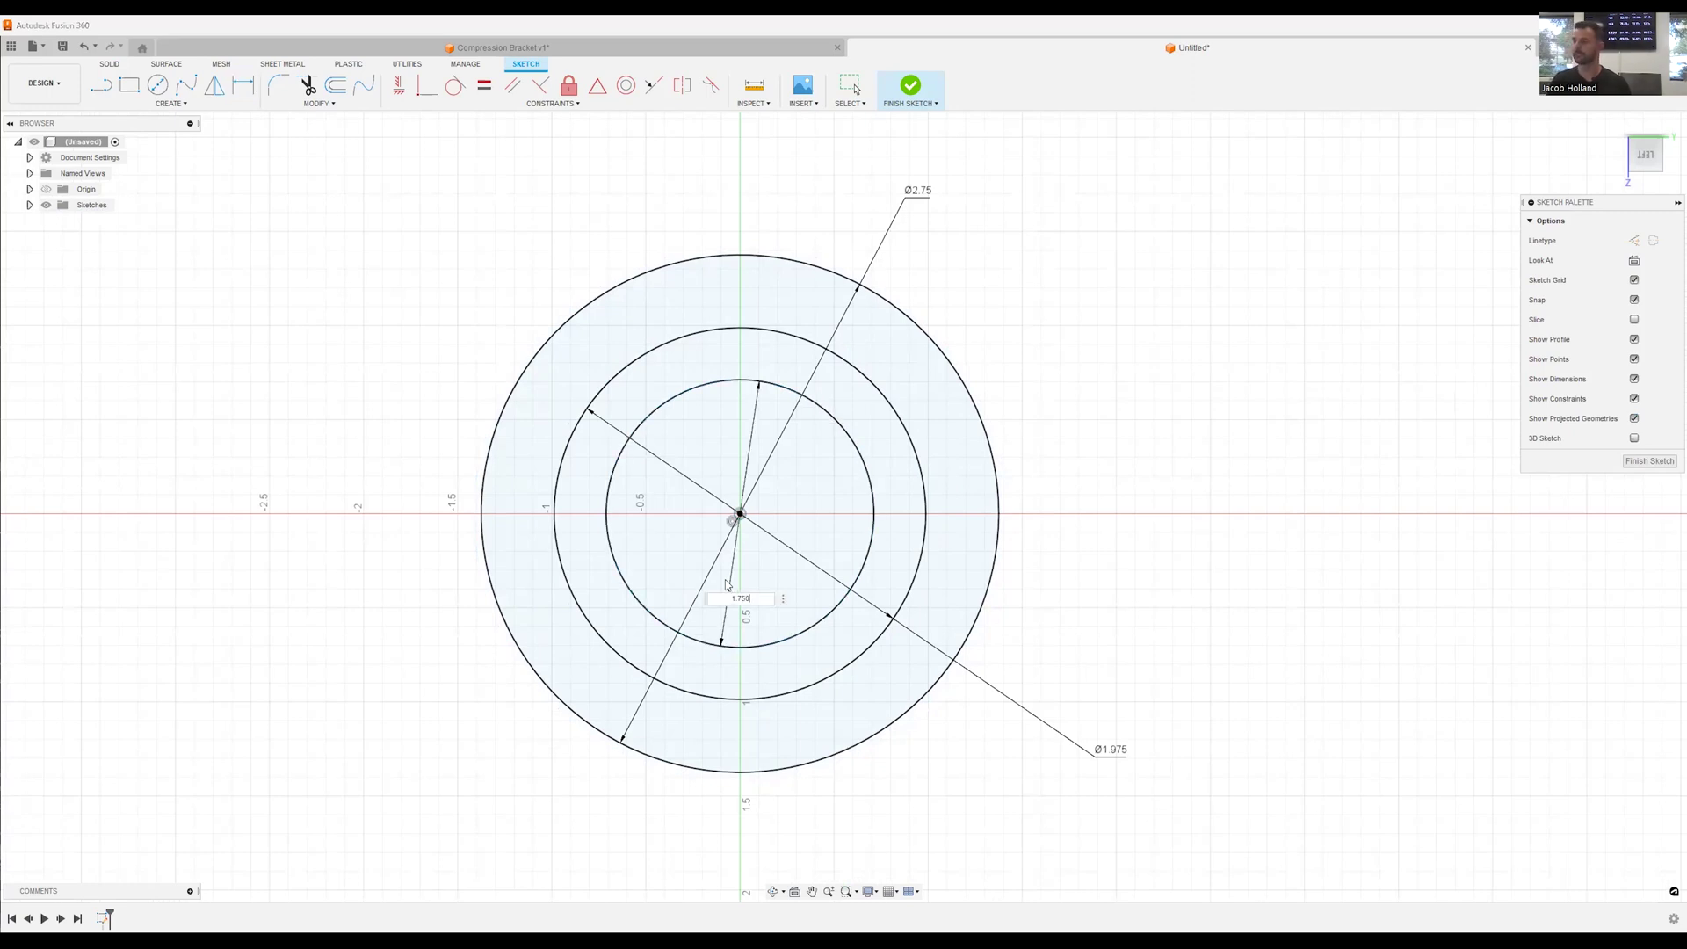
{"action": "key", "text": "Return"}
Draw a horizontal line from the origin to the left side of the 1.975 in circle and make it construction geometry
{"action": "key", "text": "l"}
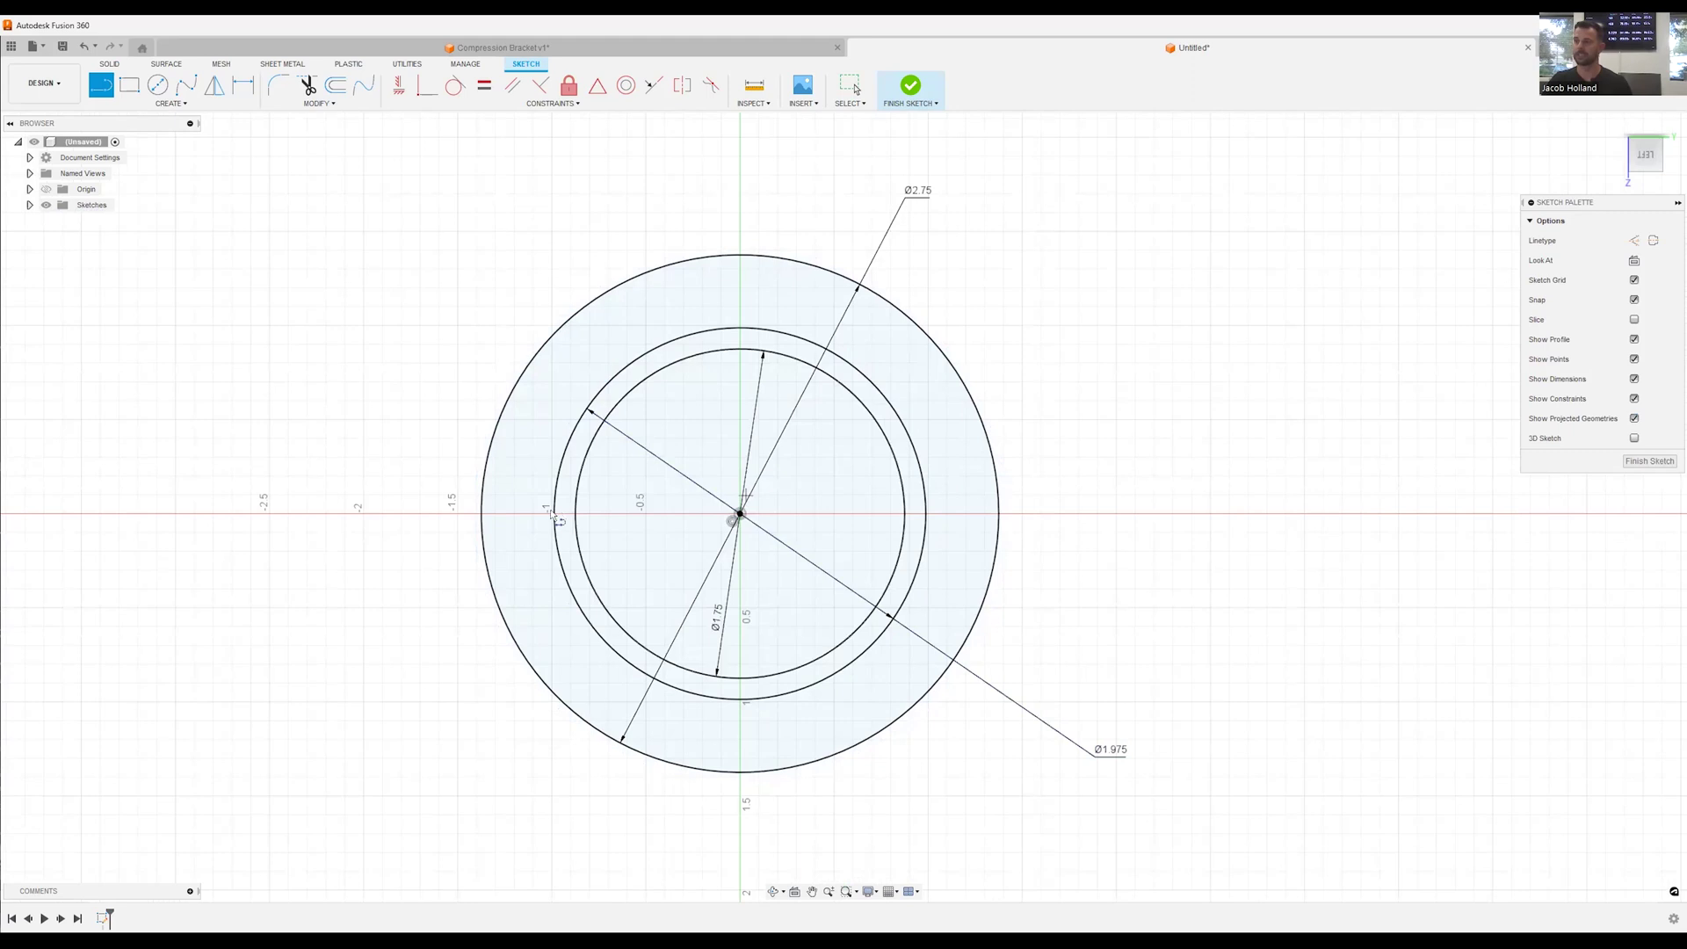
{"action": "key", "text": "Escape"}
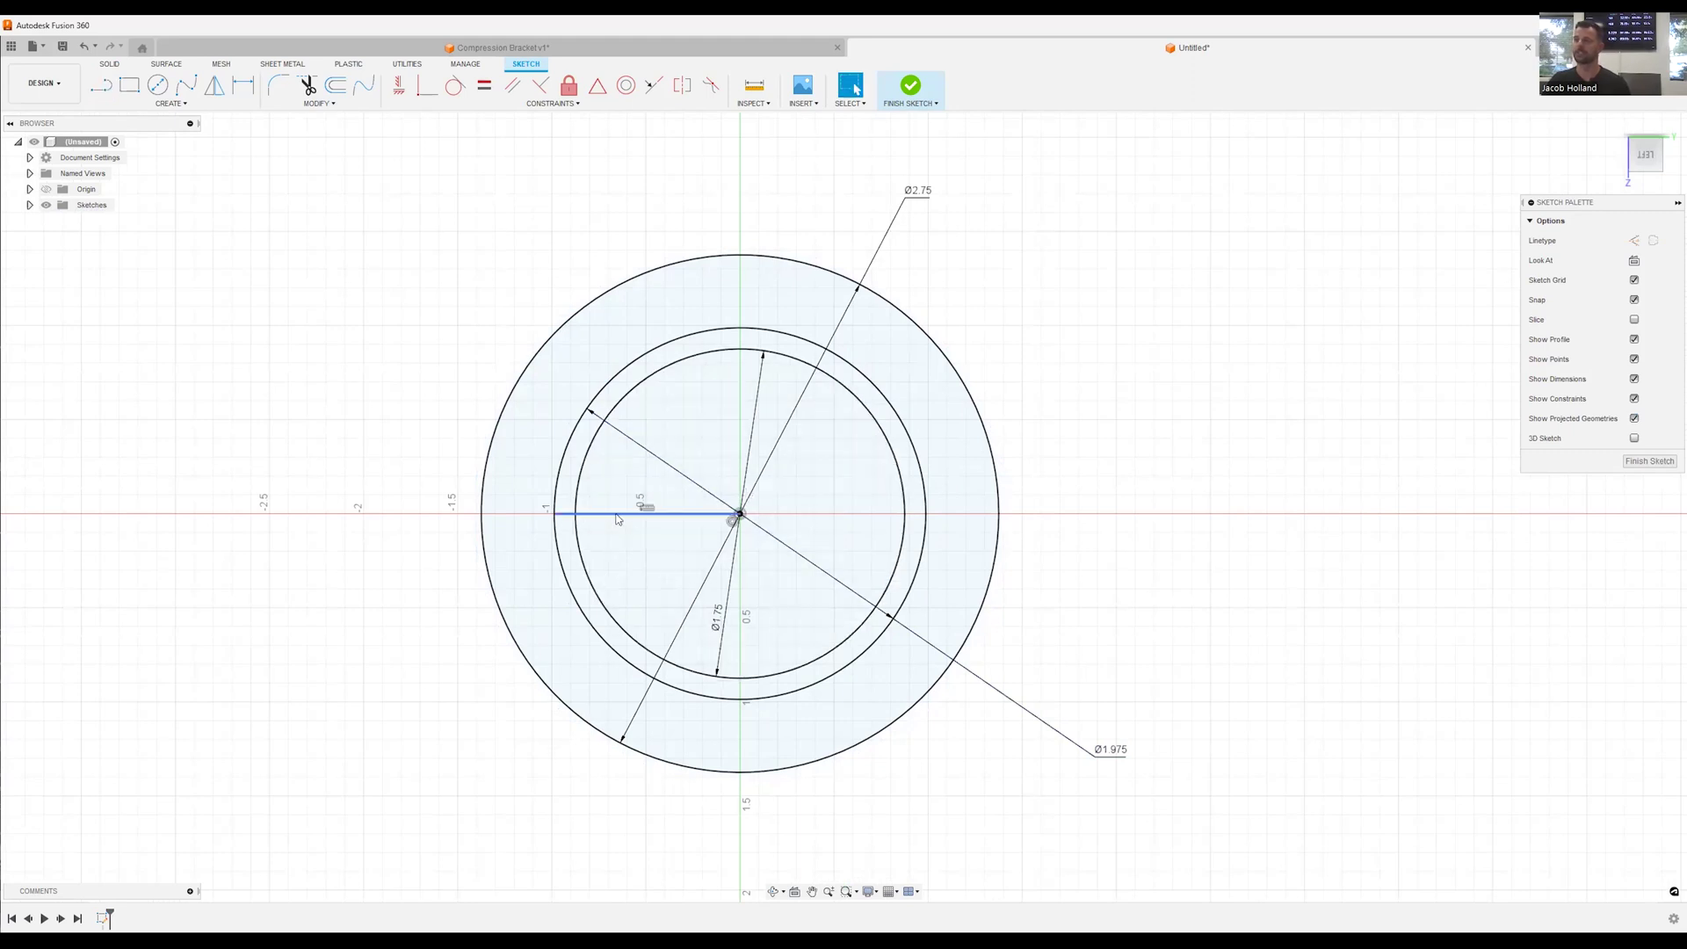
{"action": "left_click", "coordinate": [618, 516]}
{"action": "left_click", "coordinate": [1633, 240]}
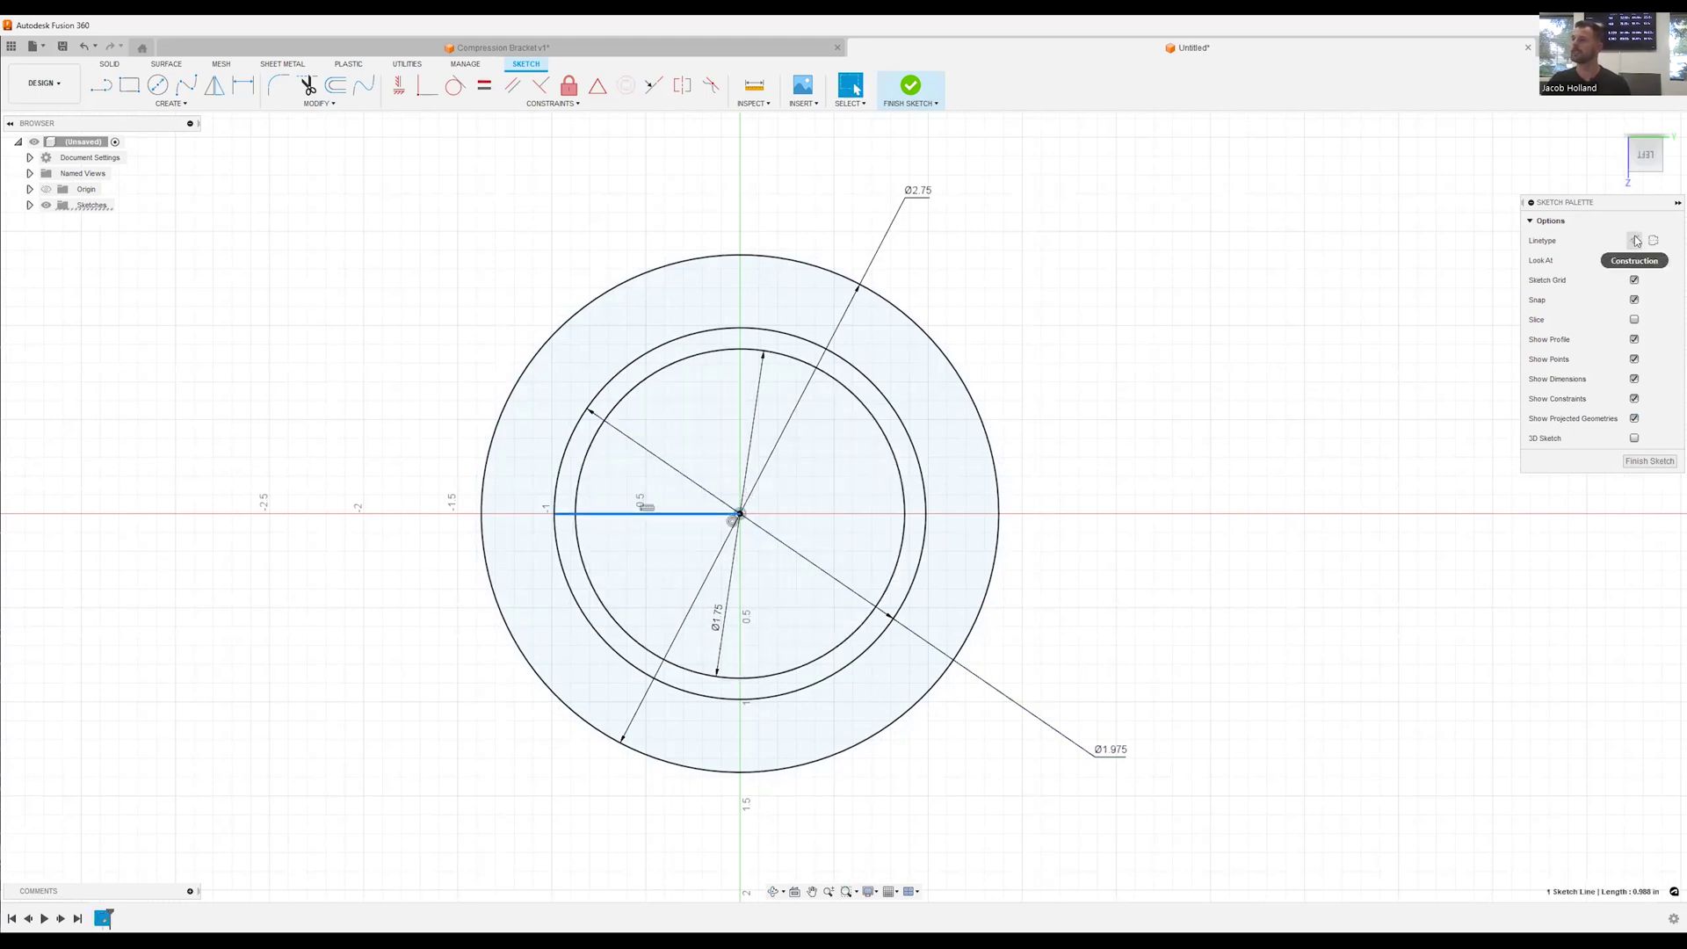
{"action": "scroll", "coordinate": [571, 516], "scroll_direction": "down", "scroll_amount": 3}
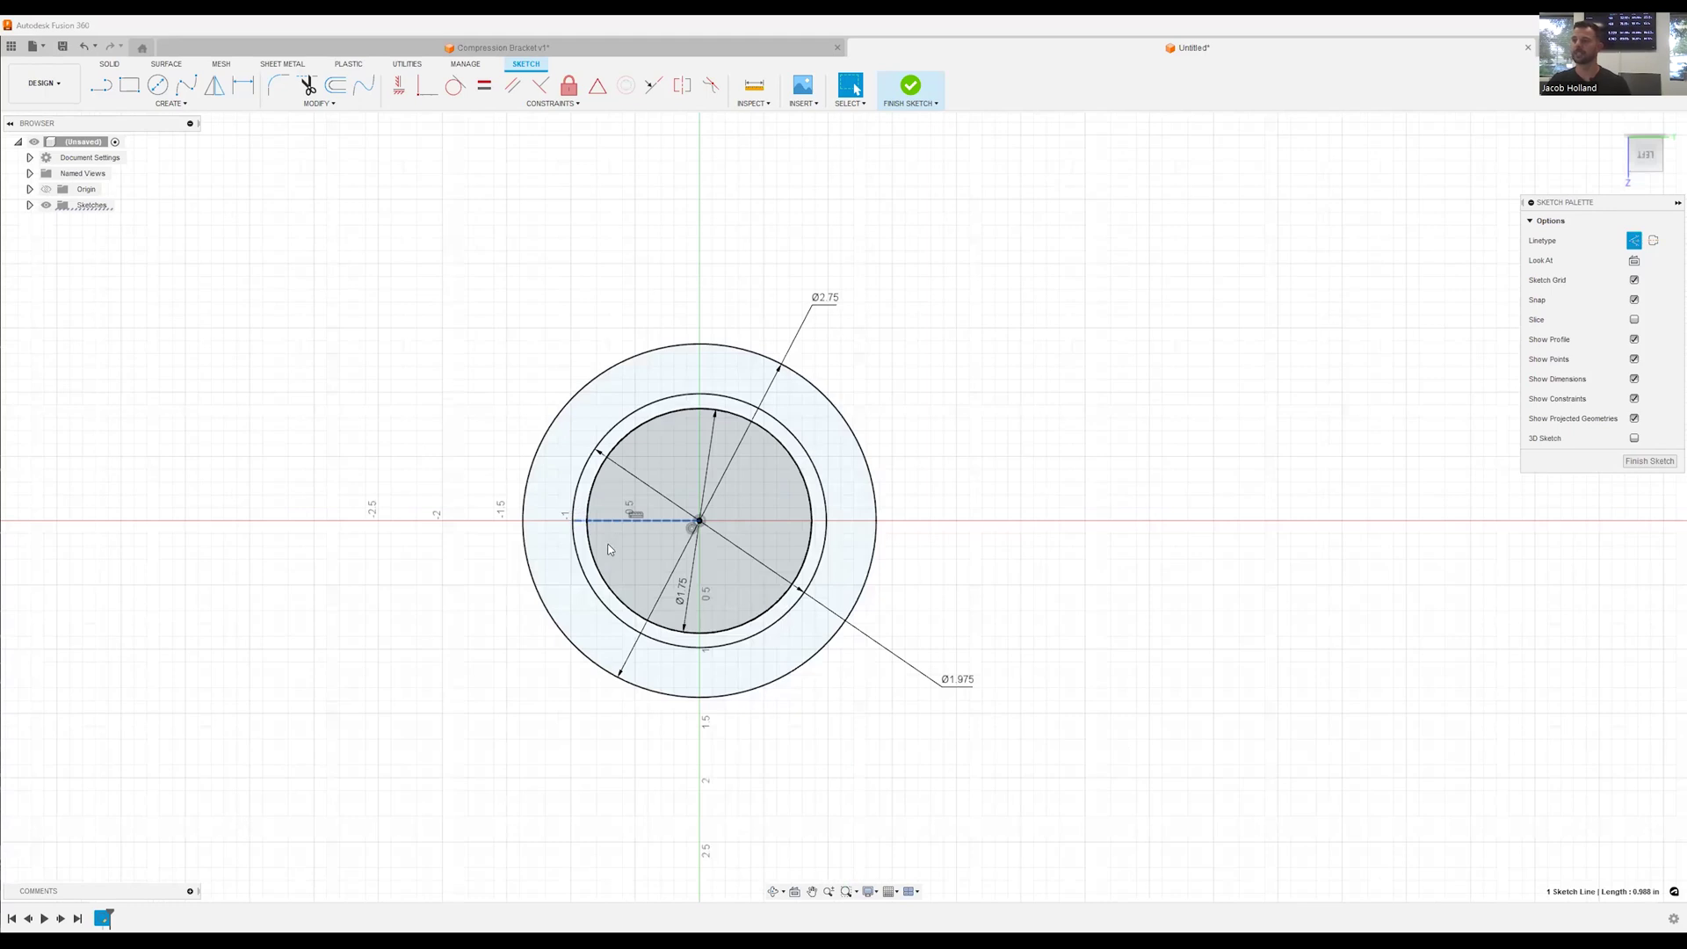
Draw a short horizontal line joining the two inner circles, slightly above the construction line
{"action": "scroll", "coordinate": [598, 559], "scroll_direction": "up", "scroll_amount": 5}
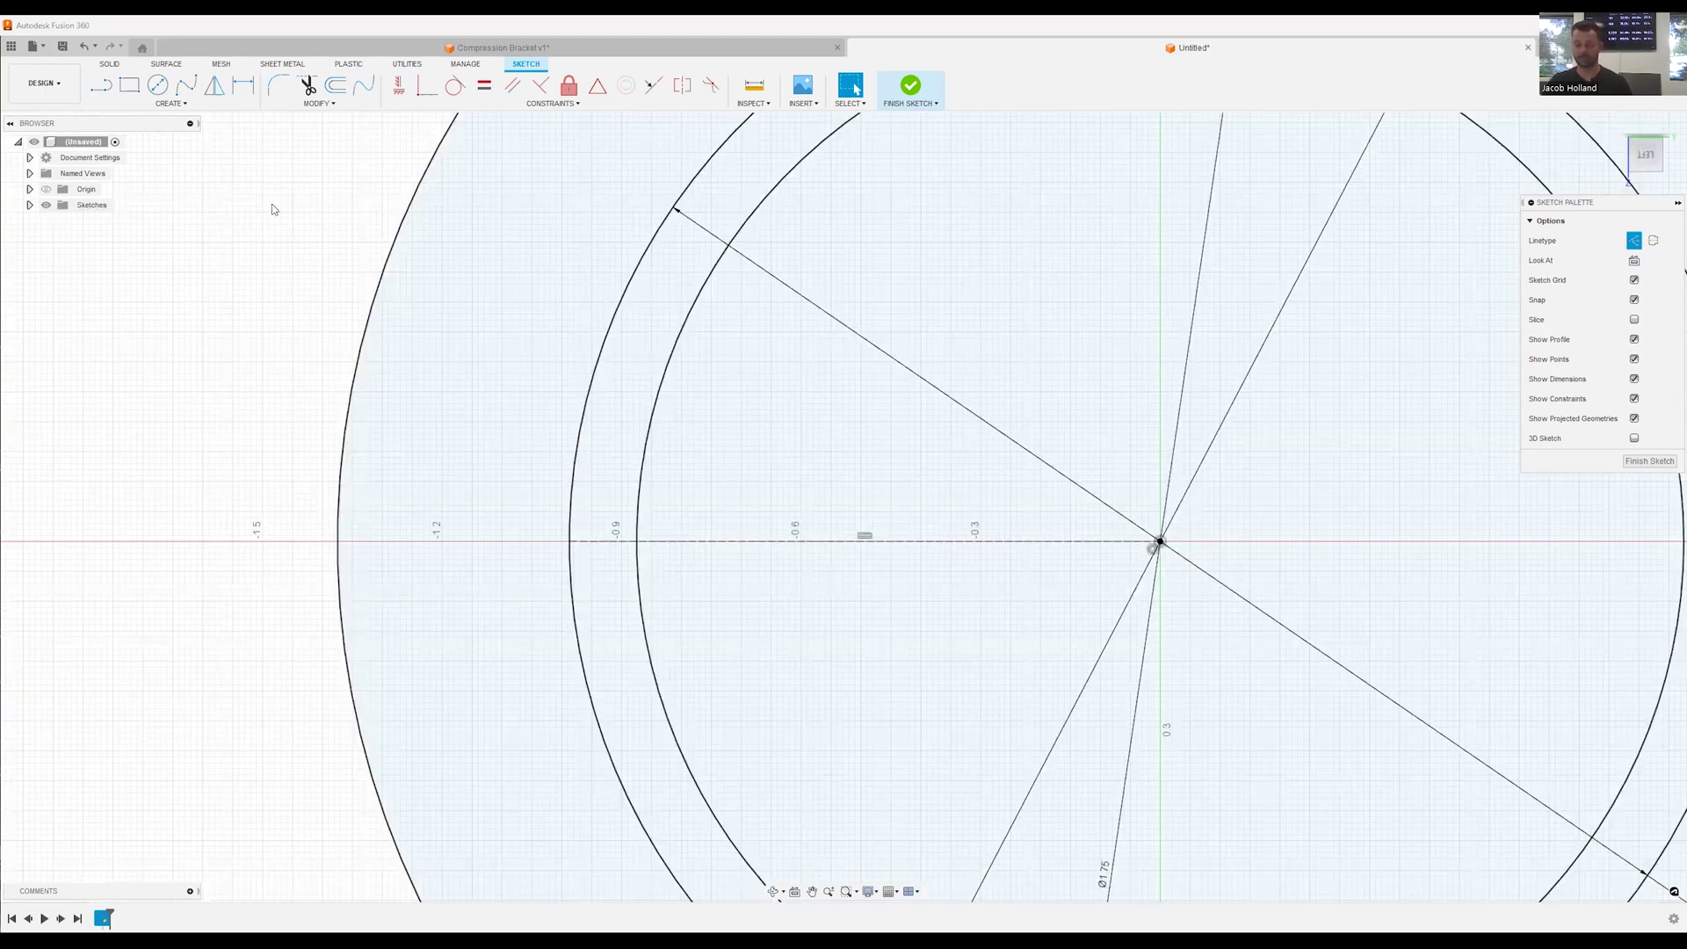
{"action": "key", "text": "l"}
{"action": "left_click", "coordinate": [572, 501]}
{"action": "left_click", "coordinate": [638, 501]}
{"action": "key", "text": "Escape"}
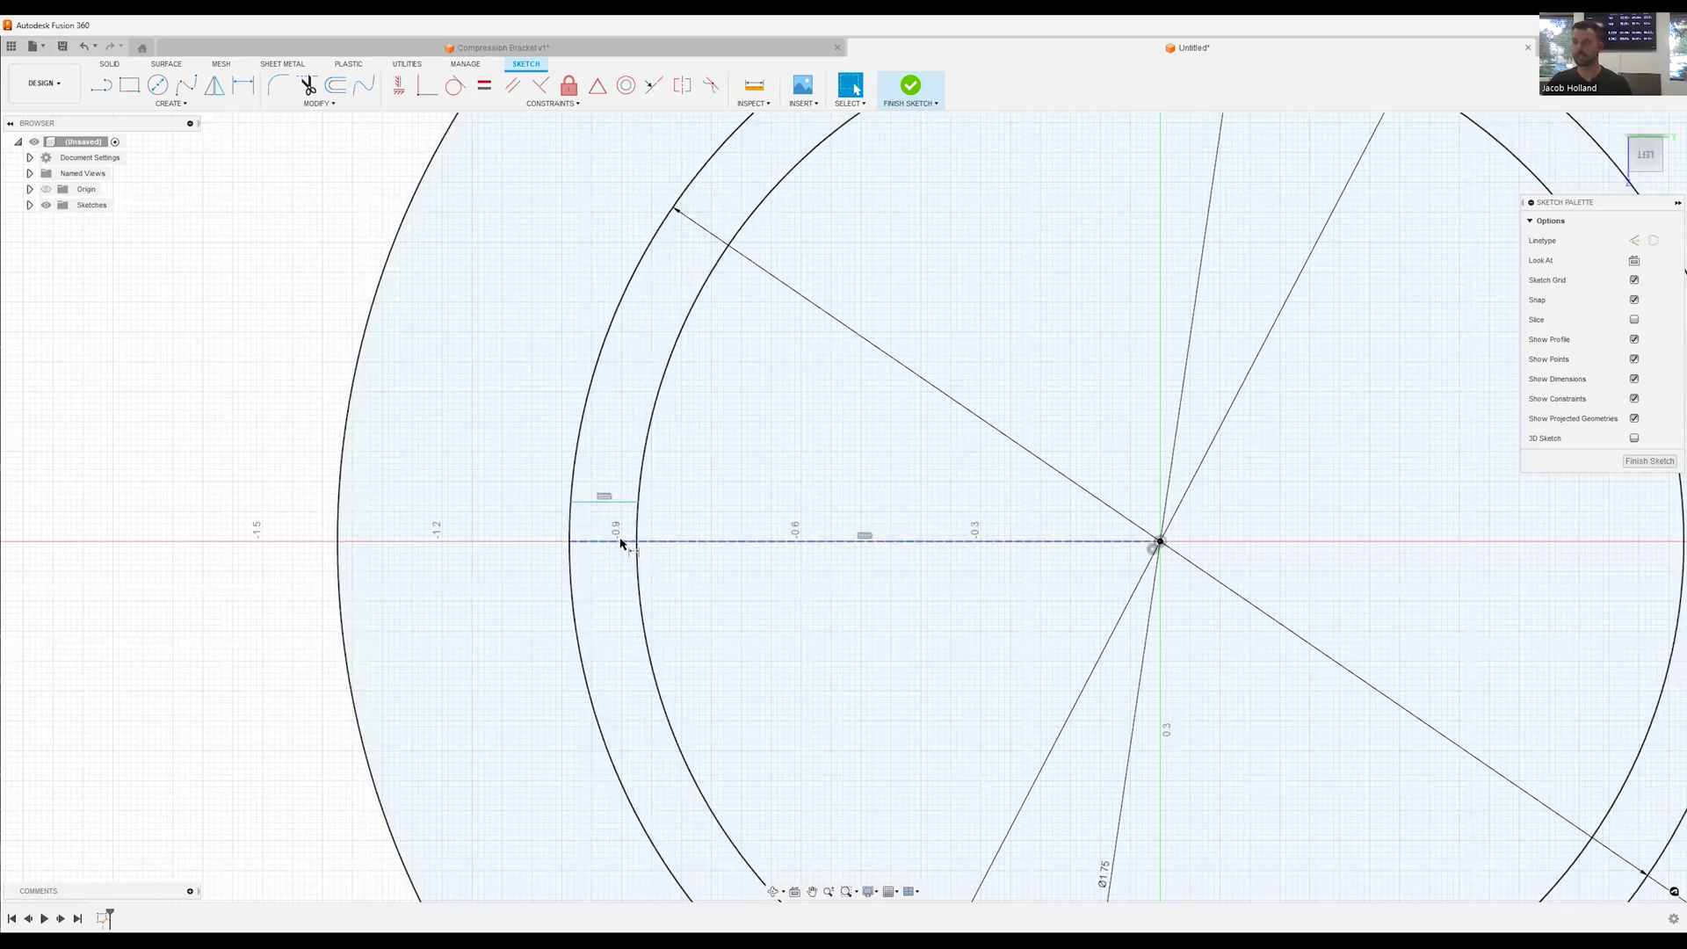
Dimension the short line's distance from the construction line as .210/2
{"action": "key", "text": "d"}
{"action": "left_click", "coordinate": [726, 513]}
{"action": "left_click", "coordinate": [727, 512]}
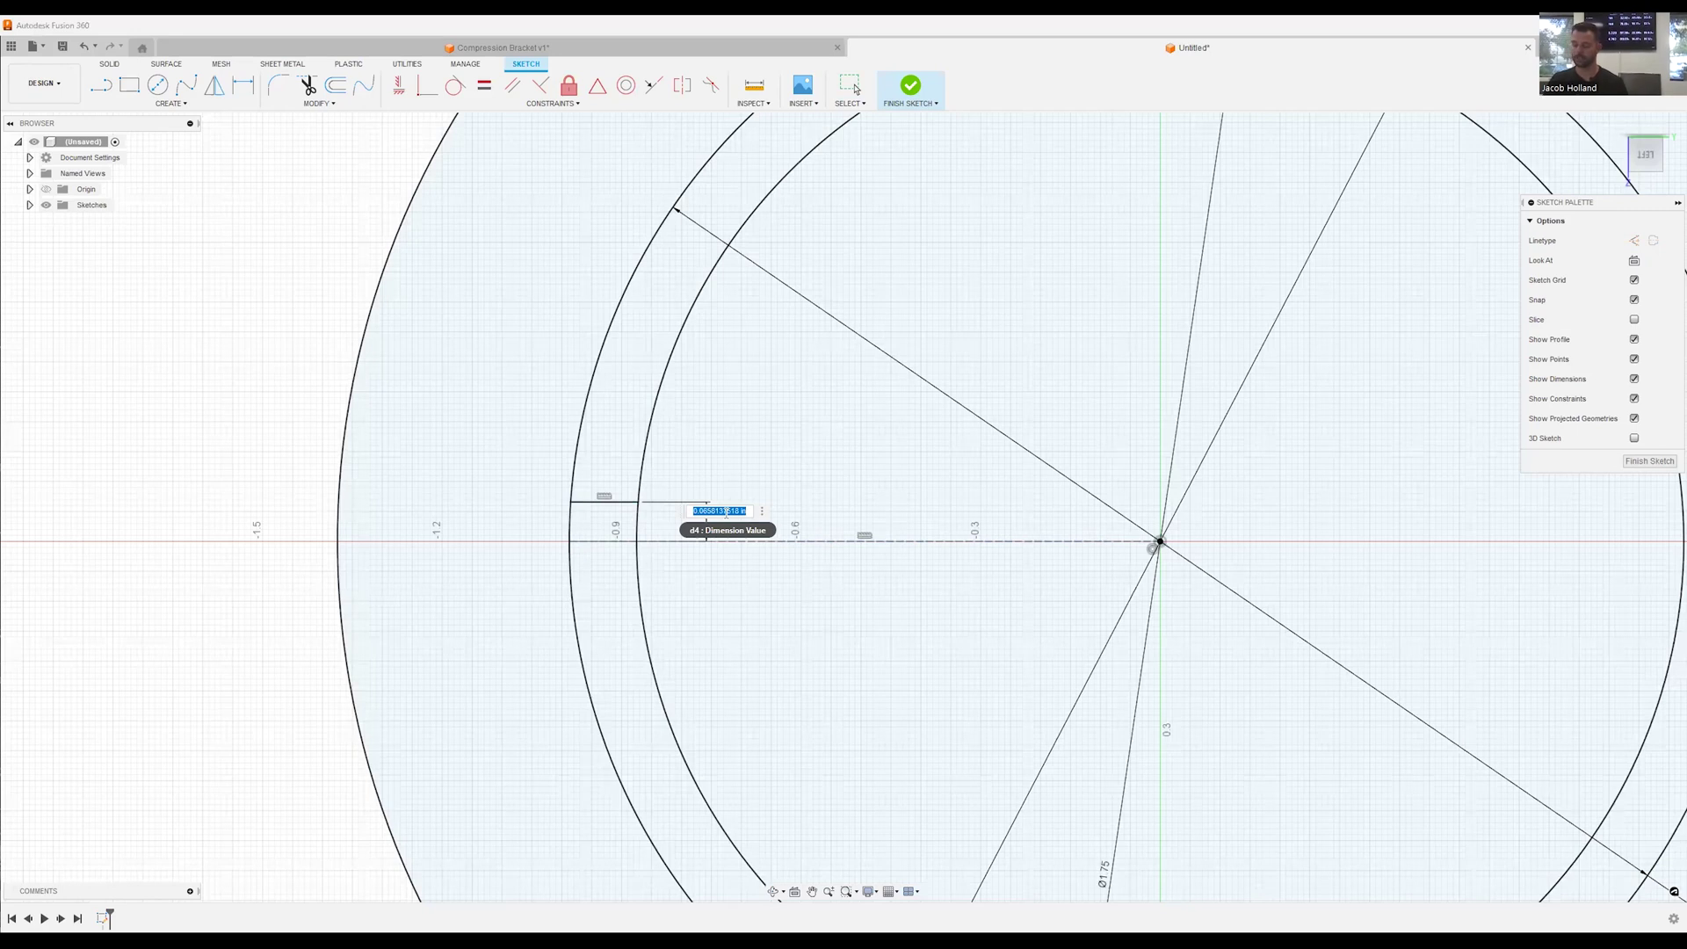
{"action": "key", "text": "BackSpace"}
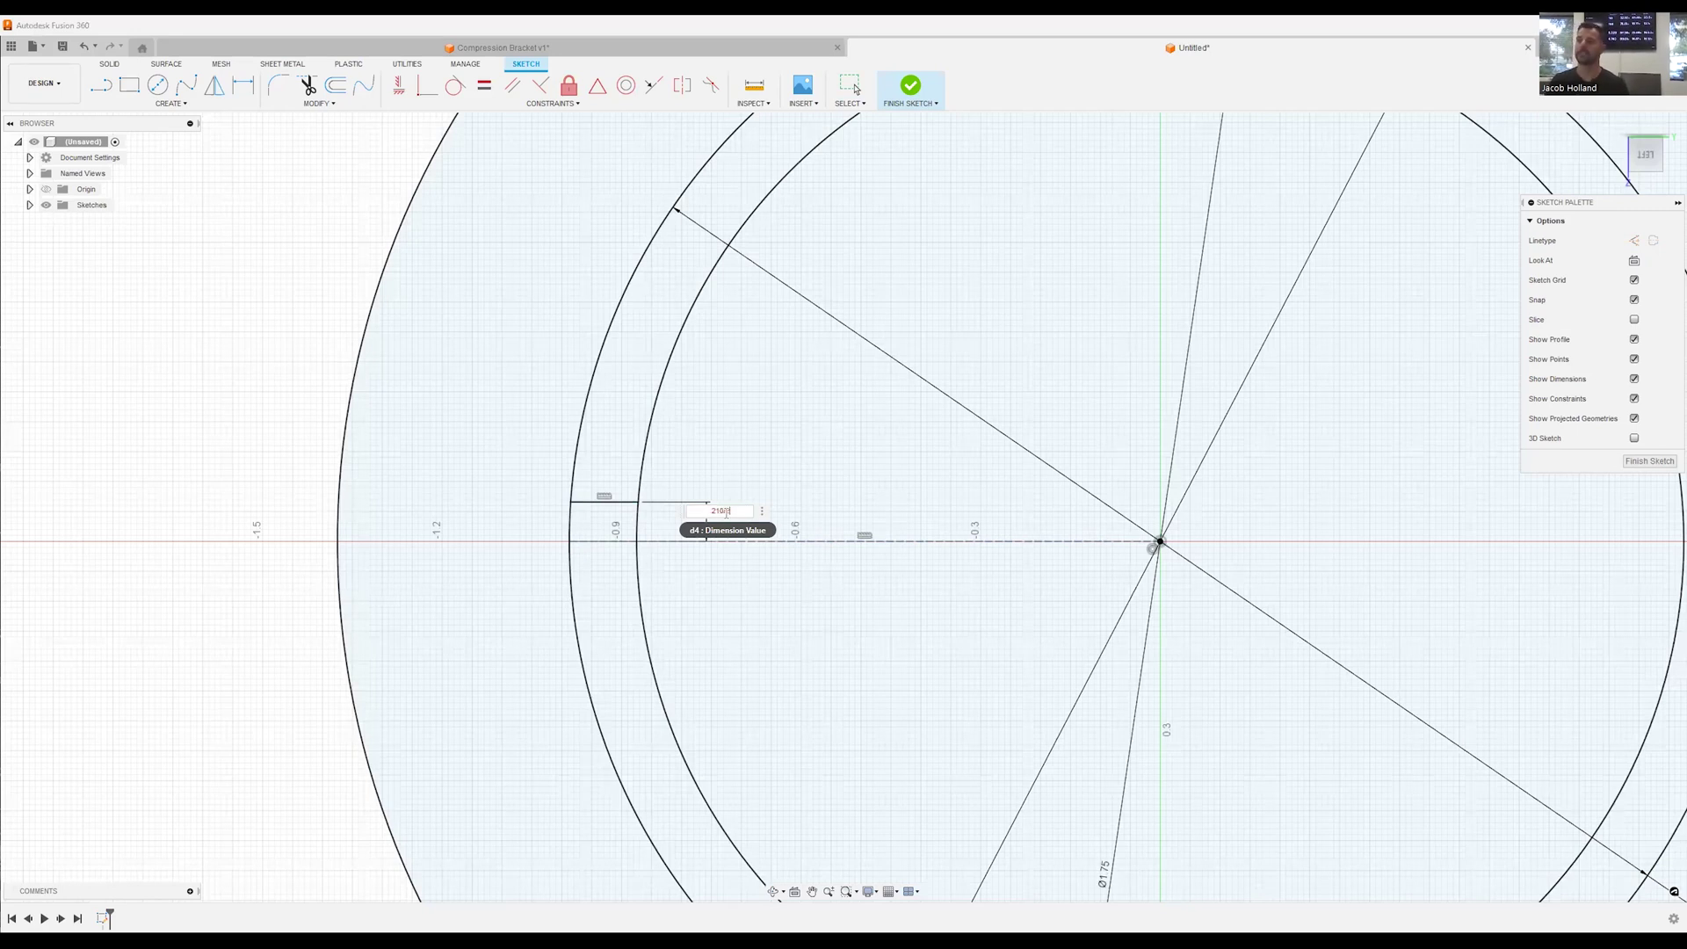
{"action": "type", "text": "210"}
{"action": "key", "text": "Home"}
{"action": "type", "text": "."}
{"action": "type", "text": "/2"}
{"action": "key", "text": "Return"}
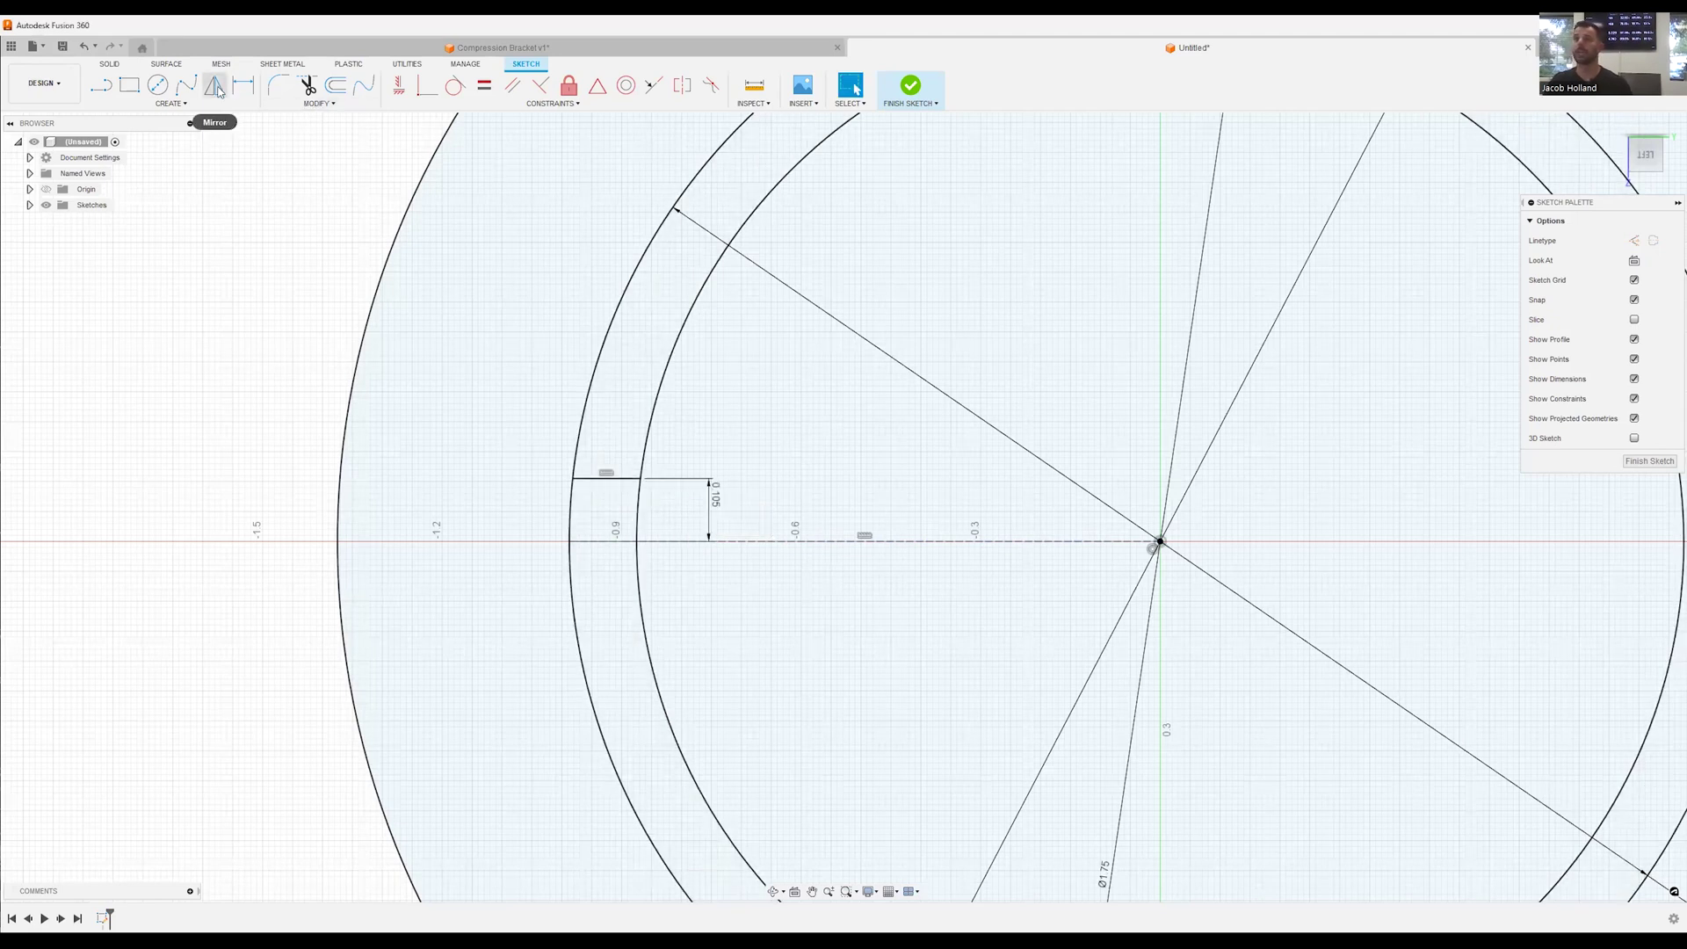
Mirror the short line across the horizontal construction line
{"action": "left_click", "coordinate": [215, 84]}
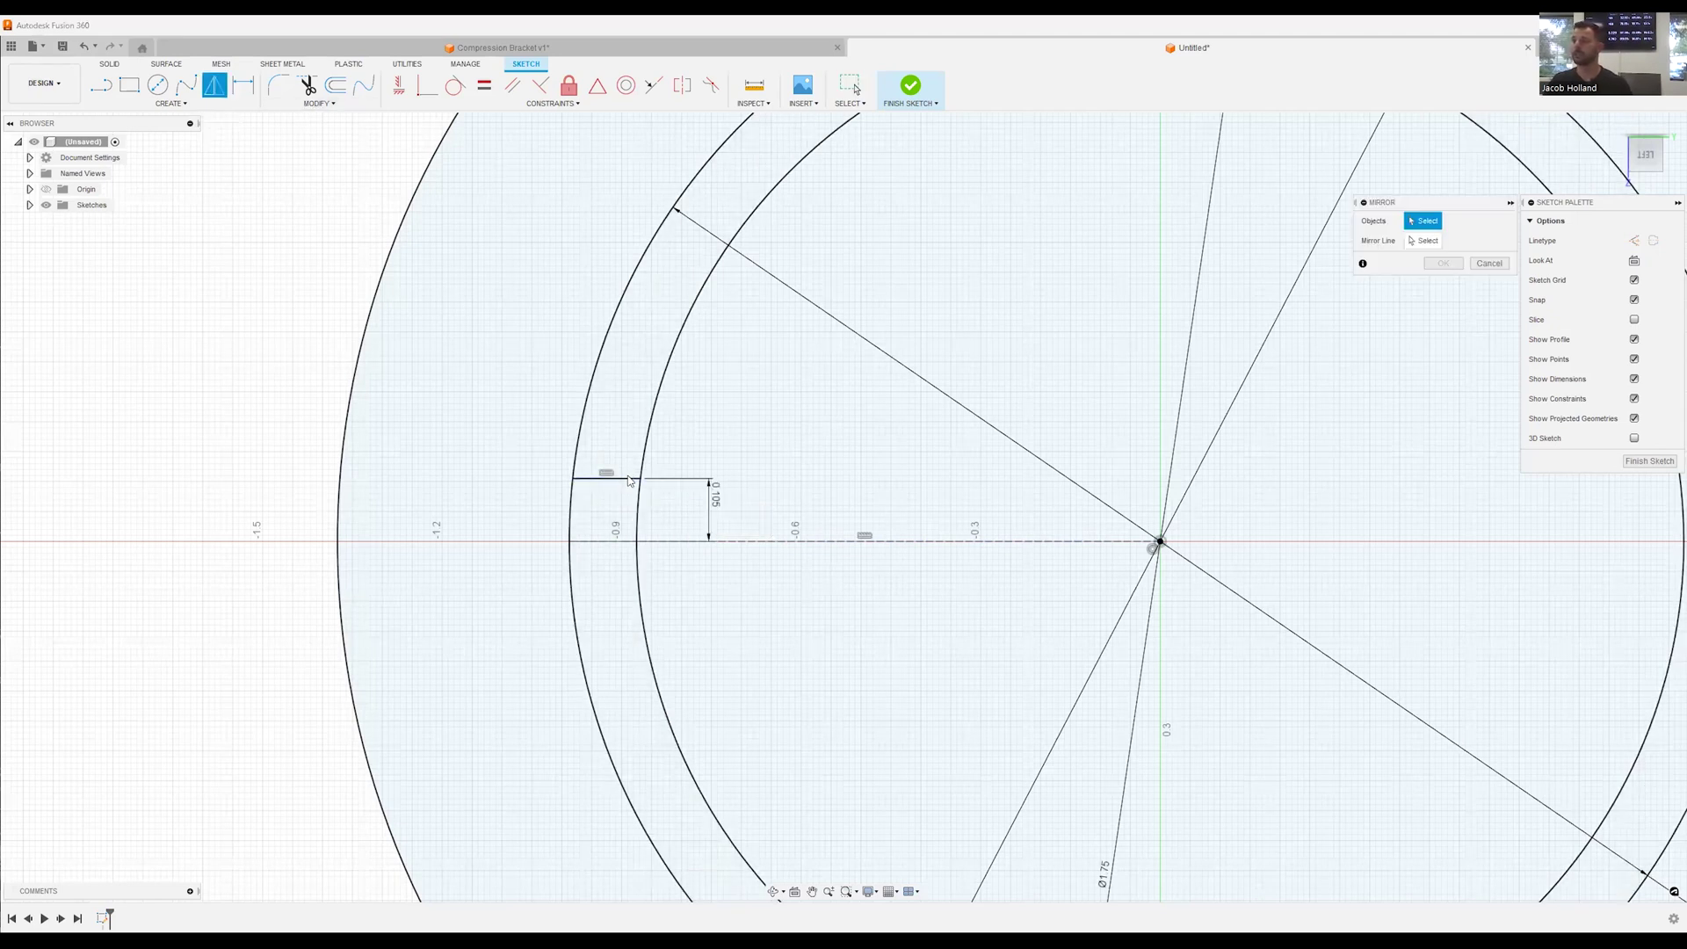
{"action": "left_click", "coordinate": [615, 478]}
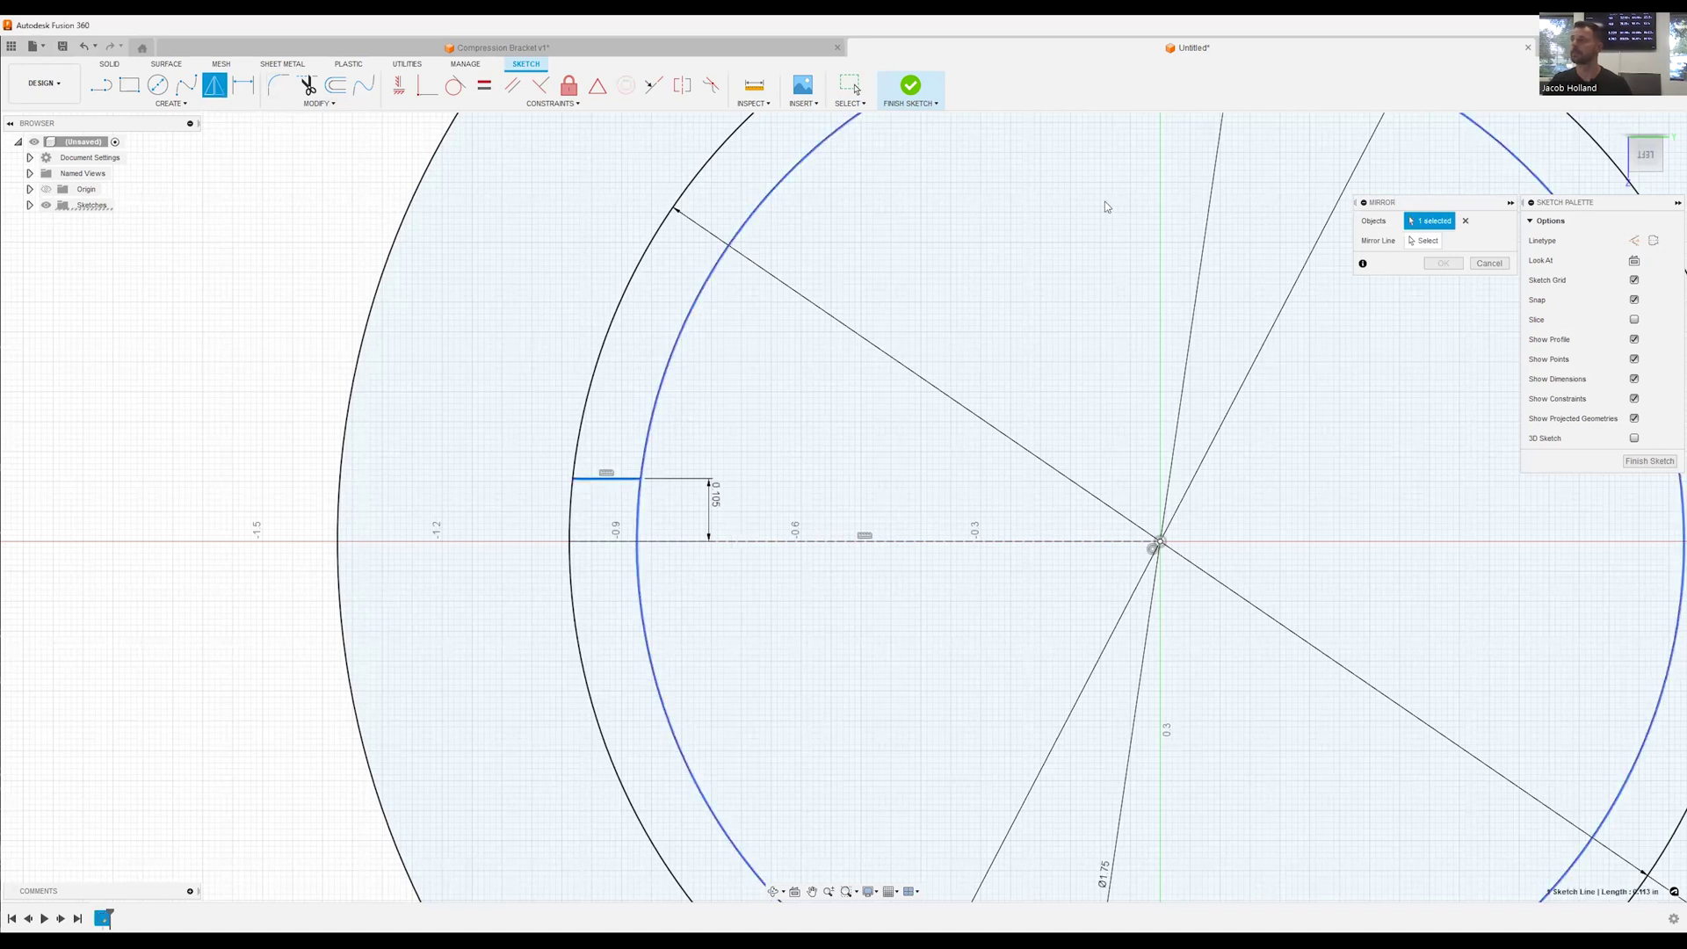
{"action": "left_click", "coordinate": [1444, 241]}
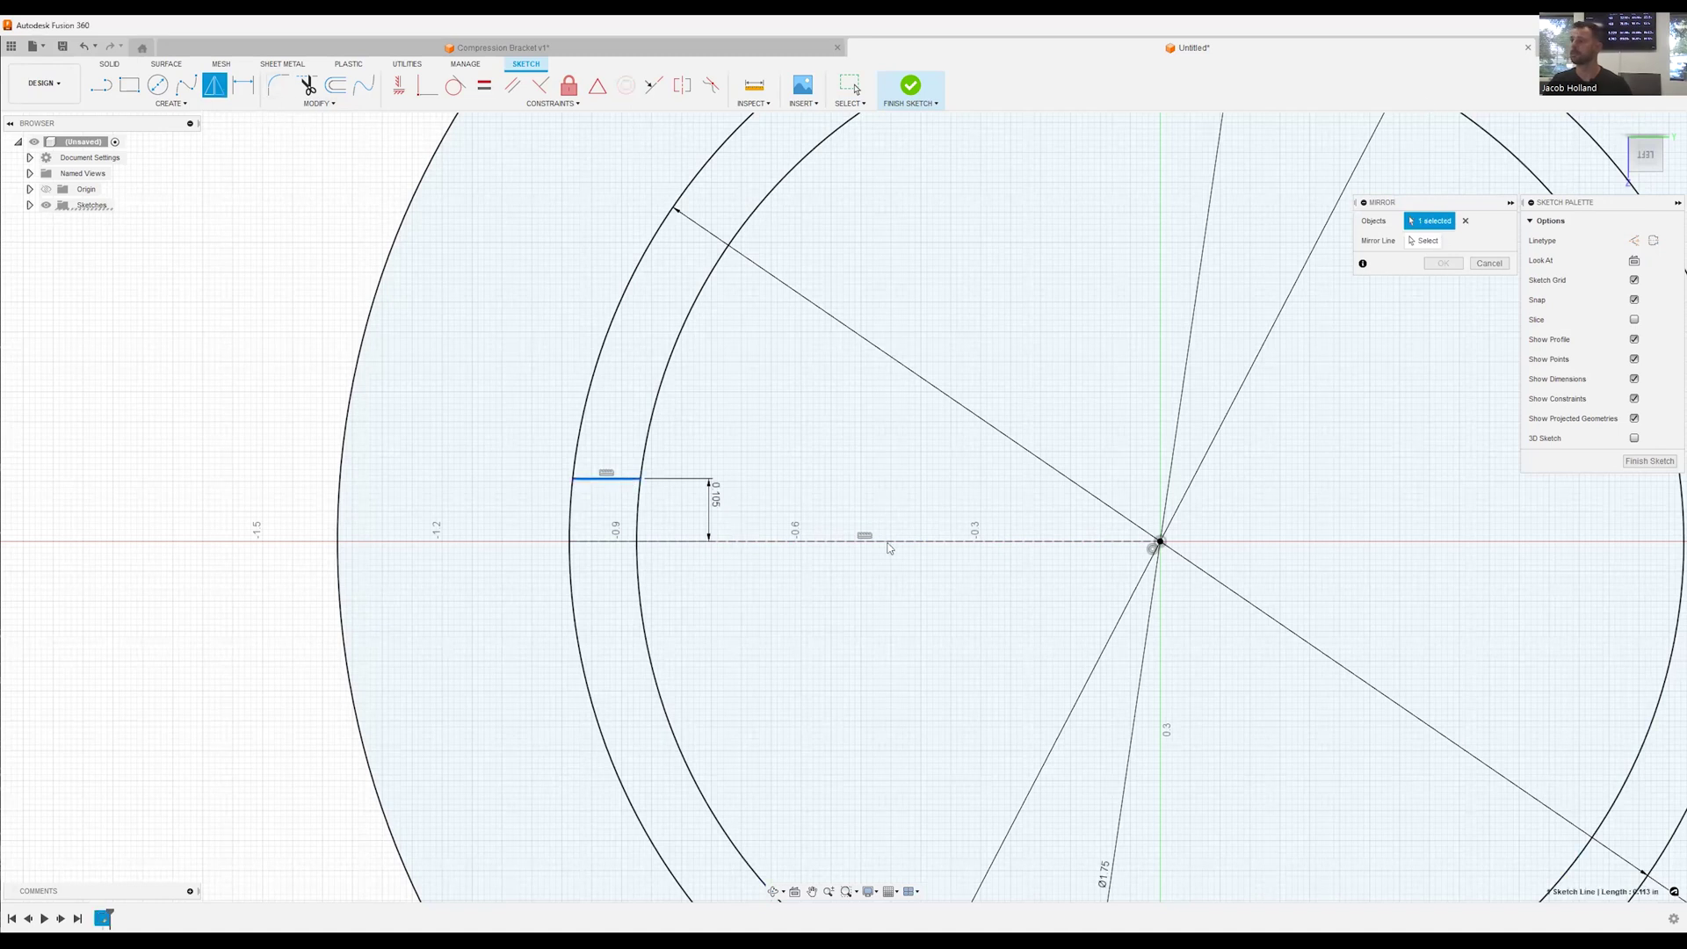
{"action": "left_click", "coordinate": [890, 522]}
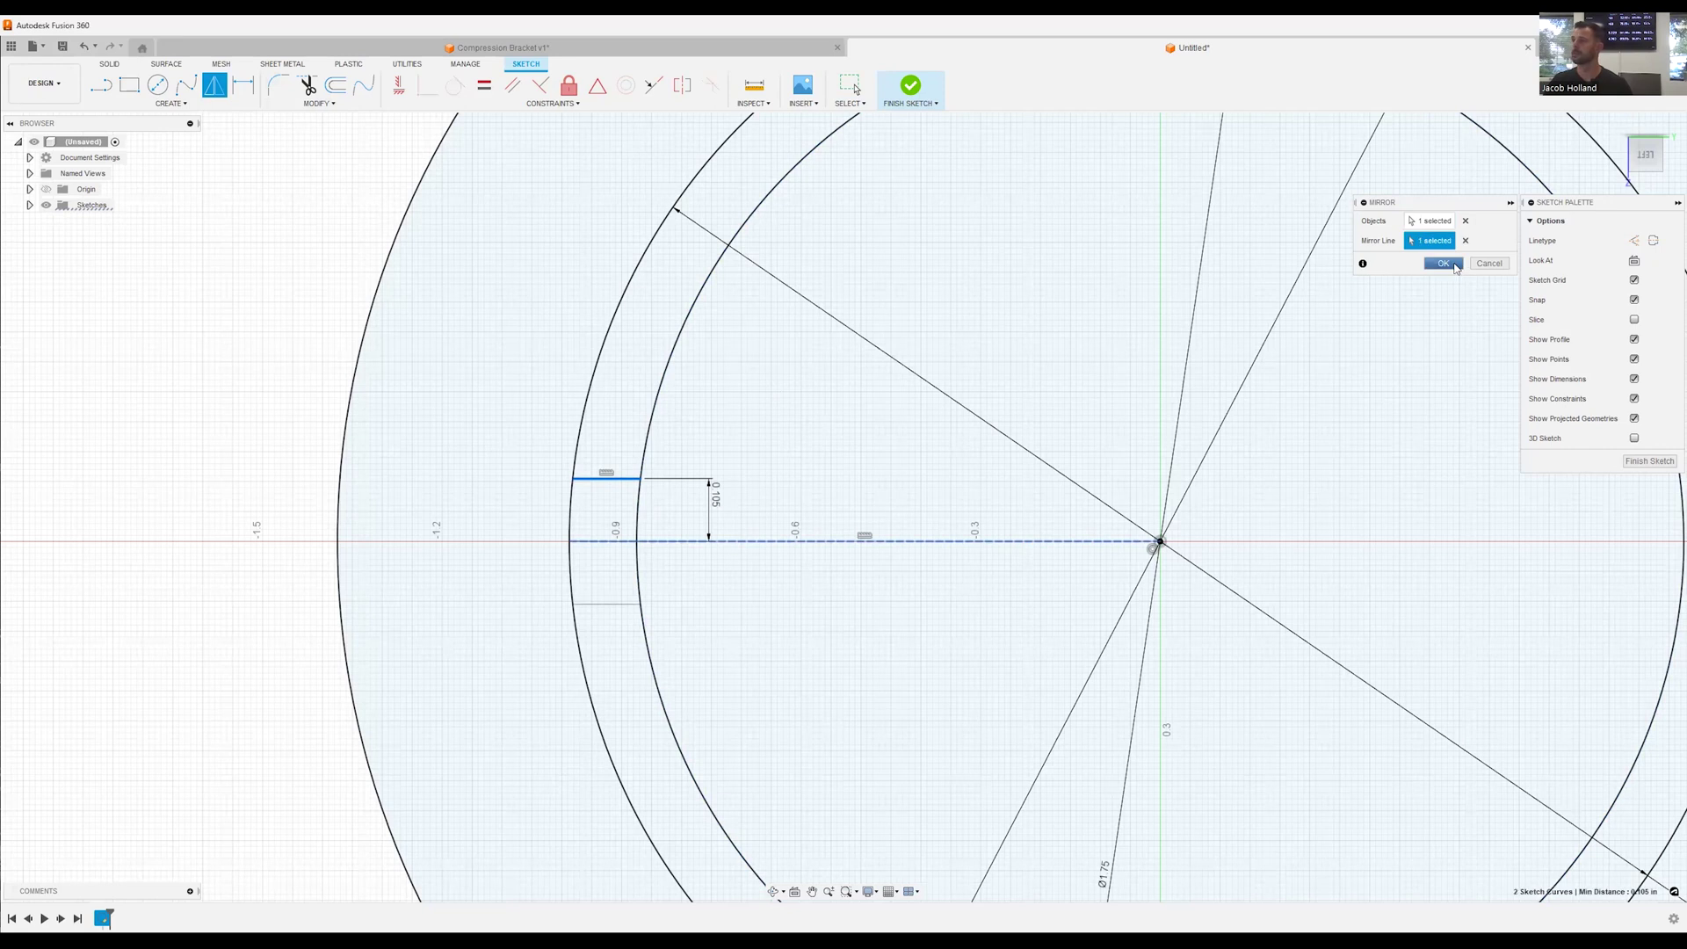
{"action": "key", "text": "Return"}
Circular-pattern the two short lines around the origin as a full distribution with a quantity of 6
{"action": "scroll", "coordinate": [489, 533], "scroll_direction": "down", "scroll_amount": 2}
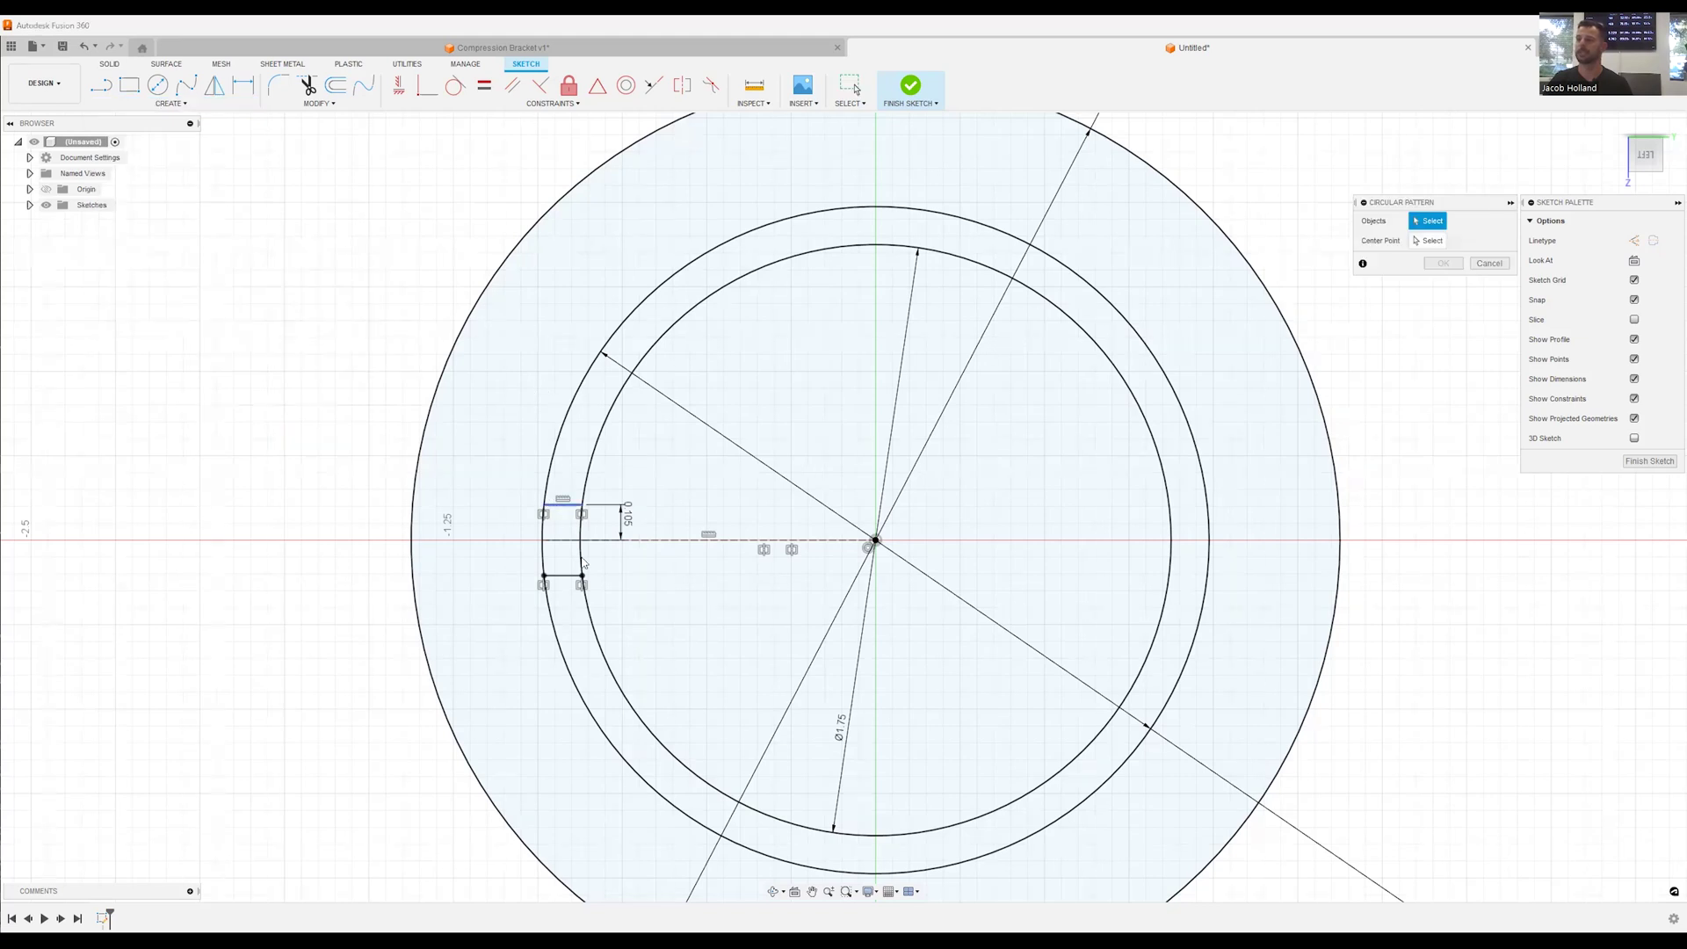
{"action": "left_click", "coordinate": [1433, 241]}
{"action": "left_click", "coordinate": [876, 541]}
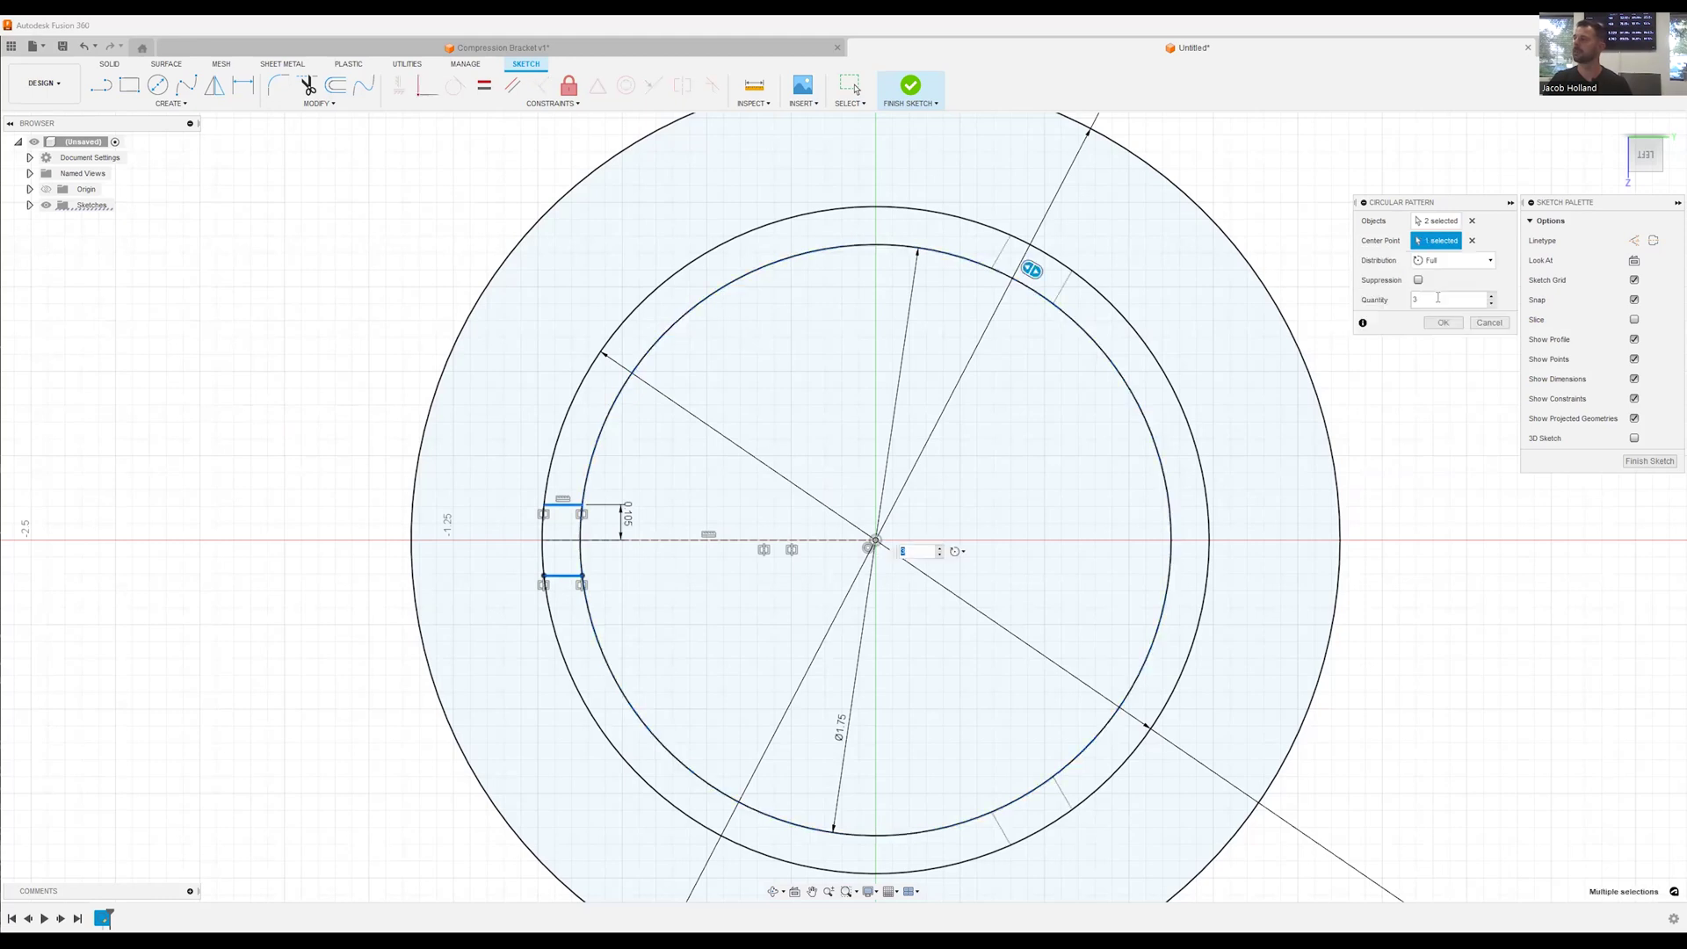
{"action": "type", "text": "6"}
{"action": "key", "text": "Return"}
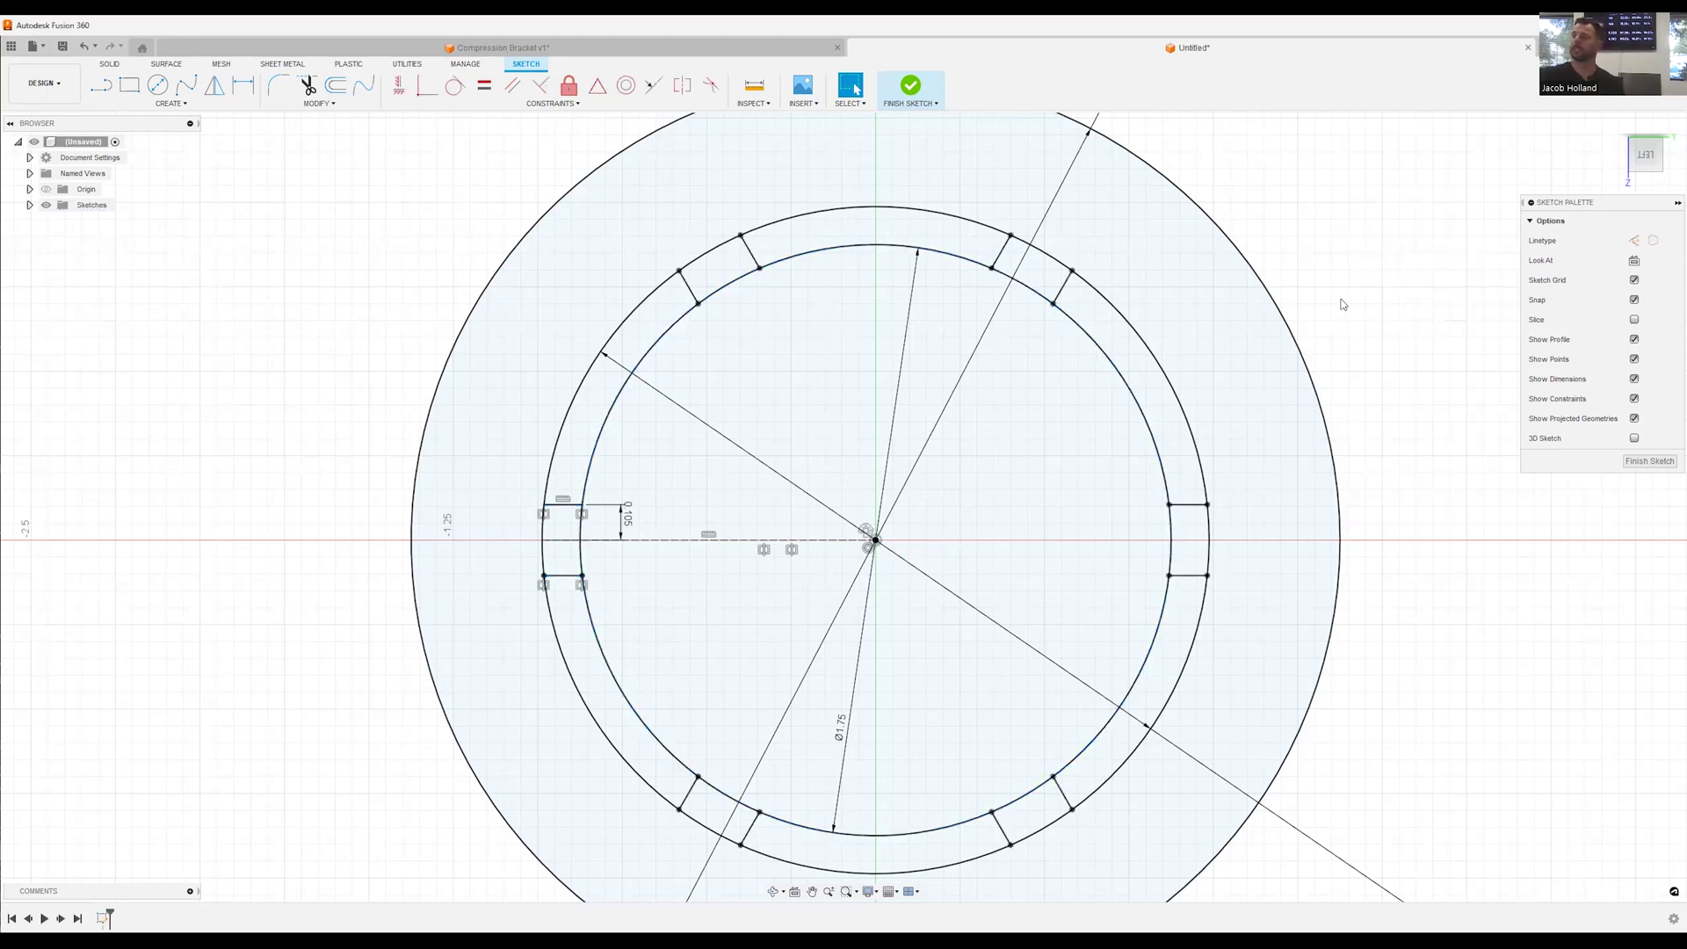
Draw a vertical line about 4.40 in long downward from the origin and make it construction geometry
{"action": "scroll", "coordinate": [620, 369], "scroll_direction": "down", "scroll_amount": 2}
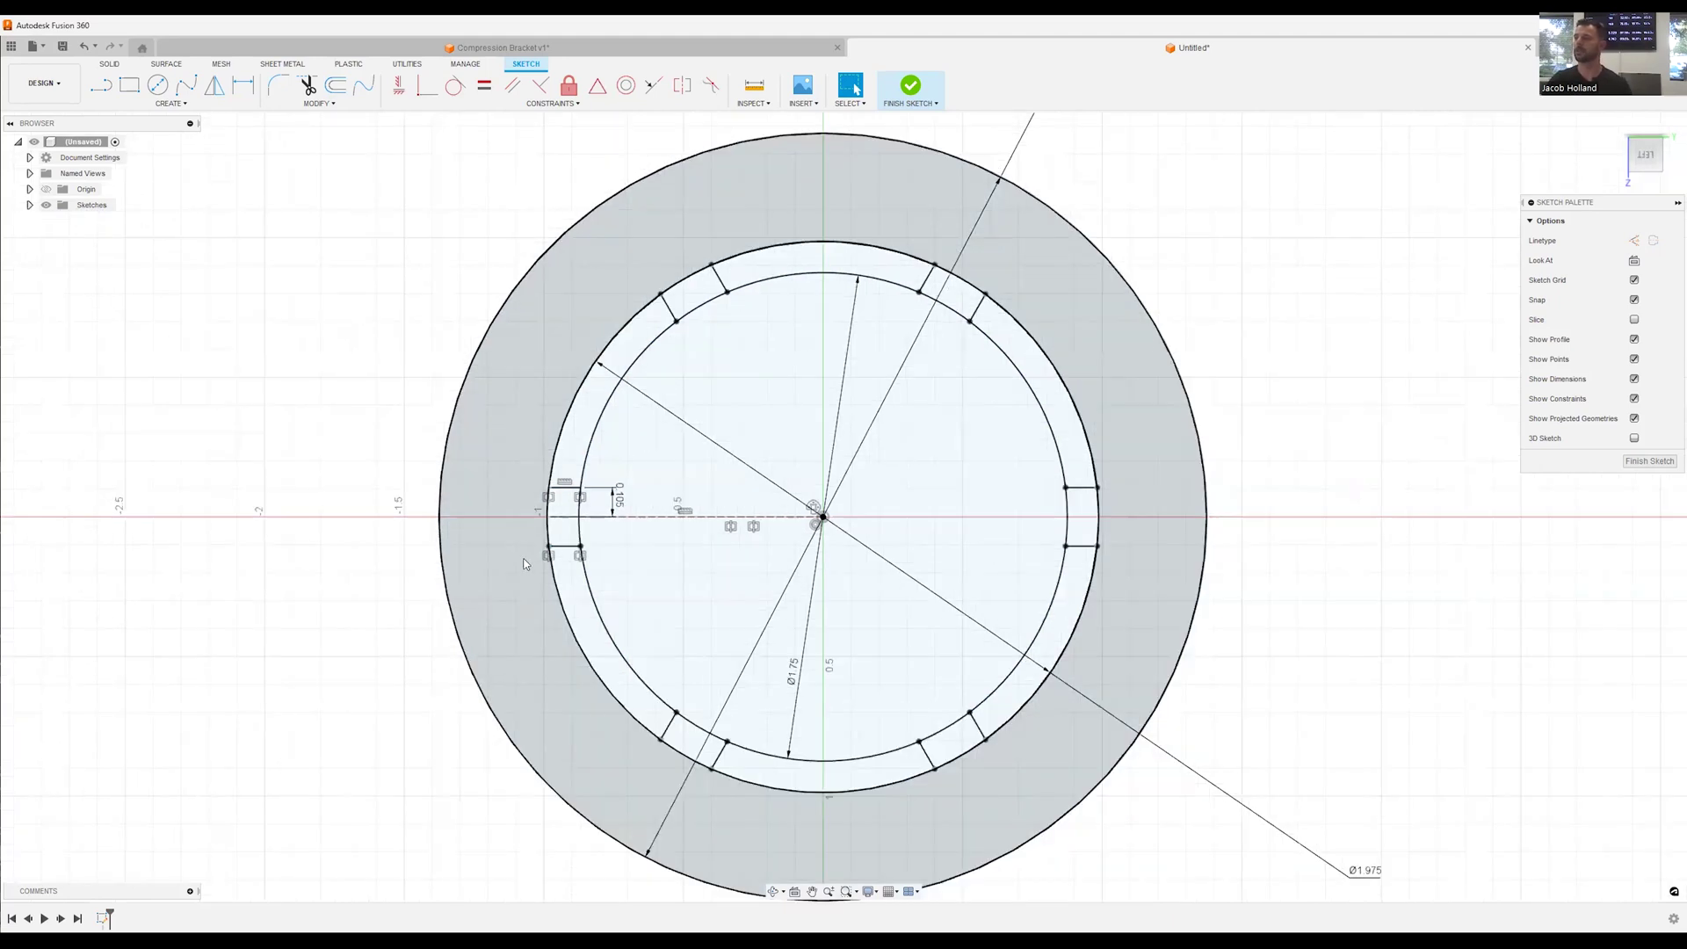
{"action": "scroll", "coordinate": [457, 508], "scroll_direction": "down", "scroll_amount": 2}
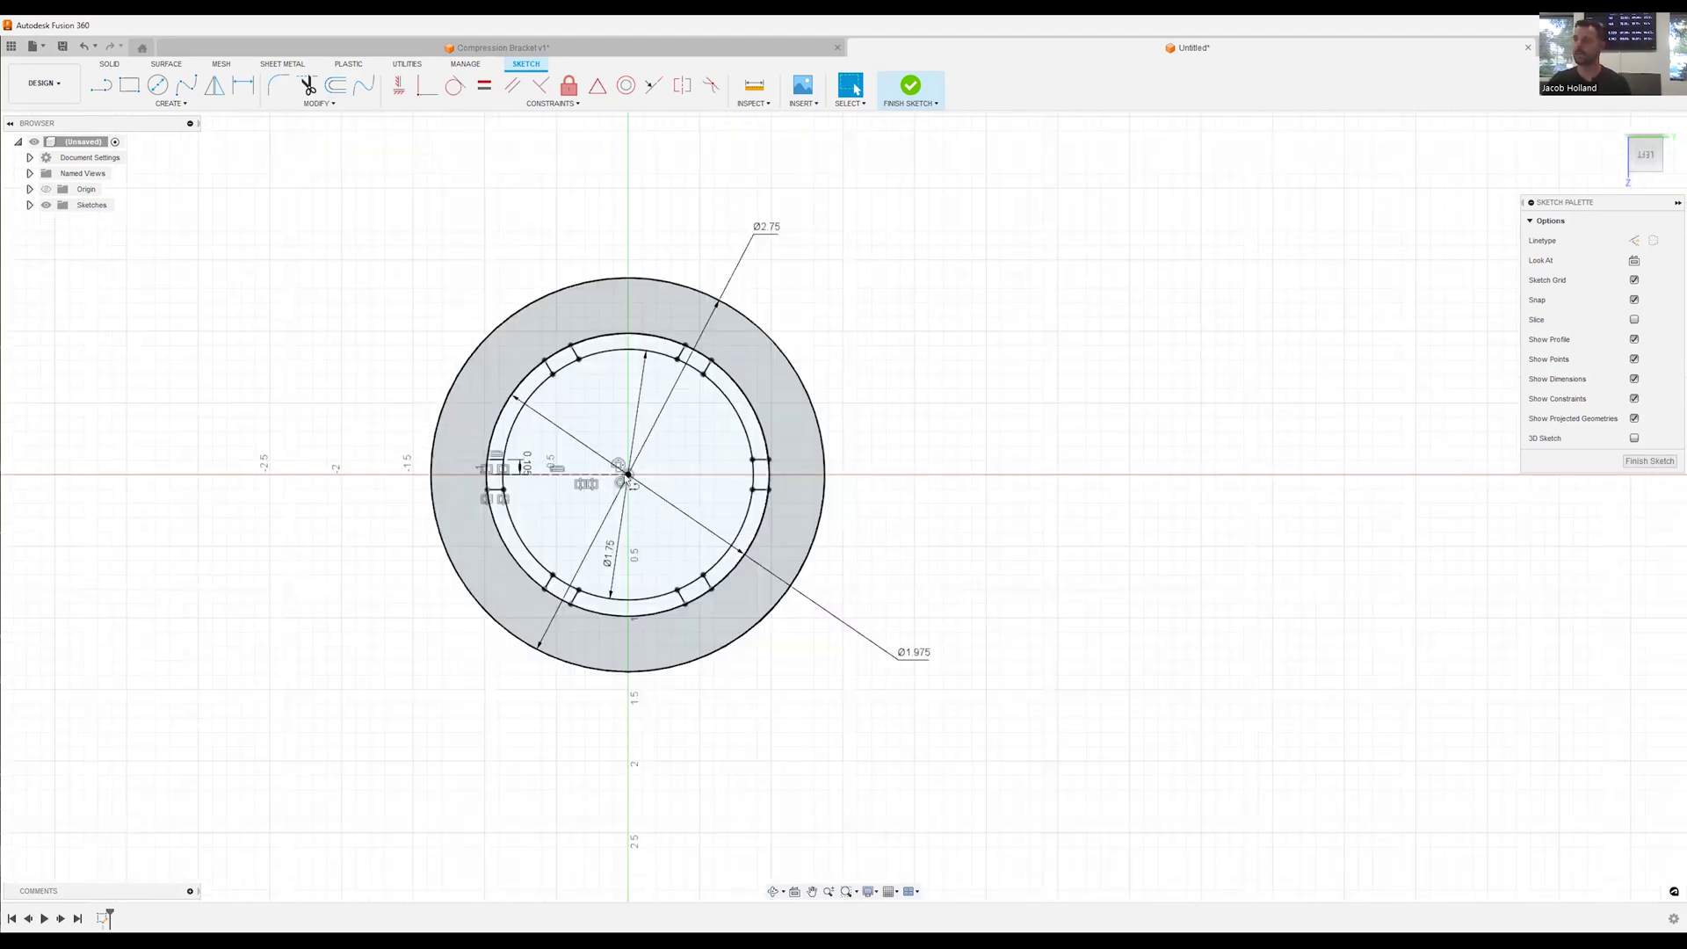
{"action": "key", "text": "l"}
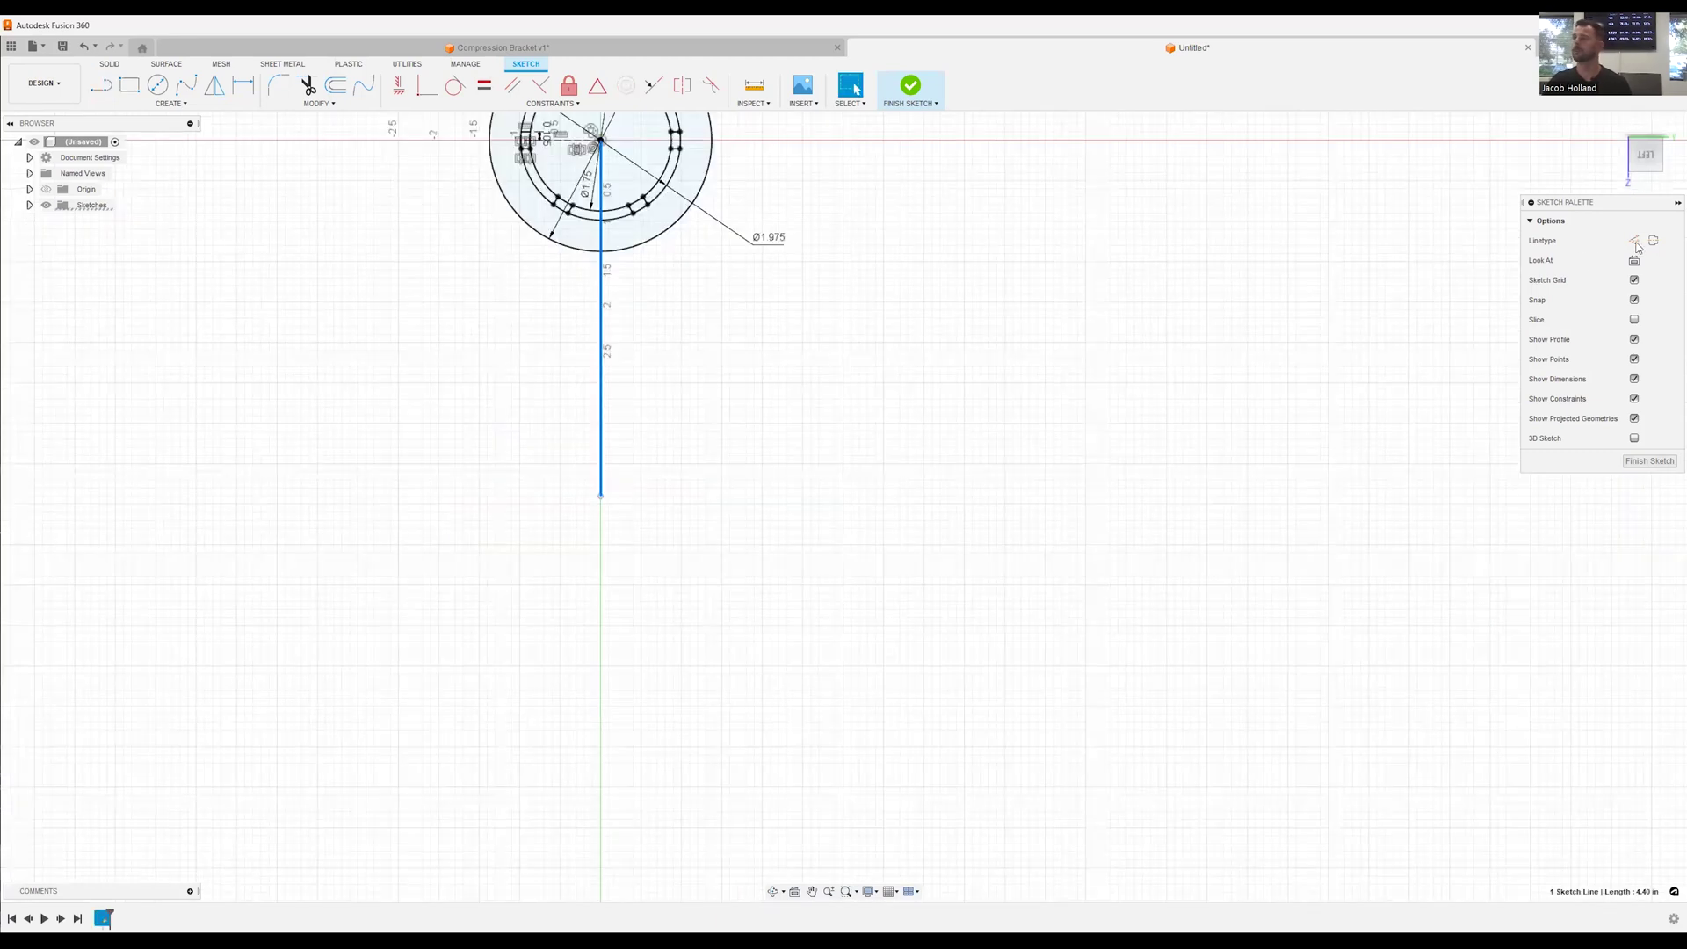
{"action": "left_click", "coordinate": [1636, 247]}
{"action": "left_click", "coordinate": [516, 509]}
Draw two concentric circles centred on the lower end of the vertical construction line
{"action": "key", "text": "c"}
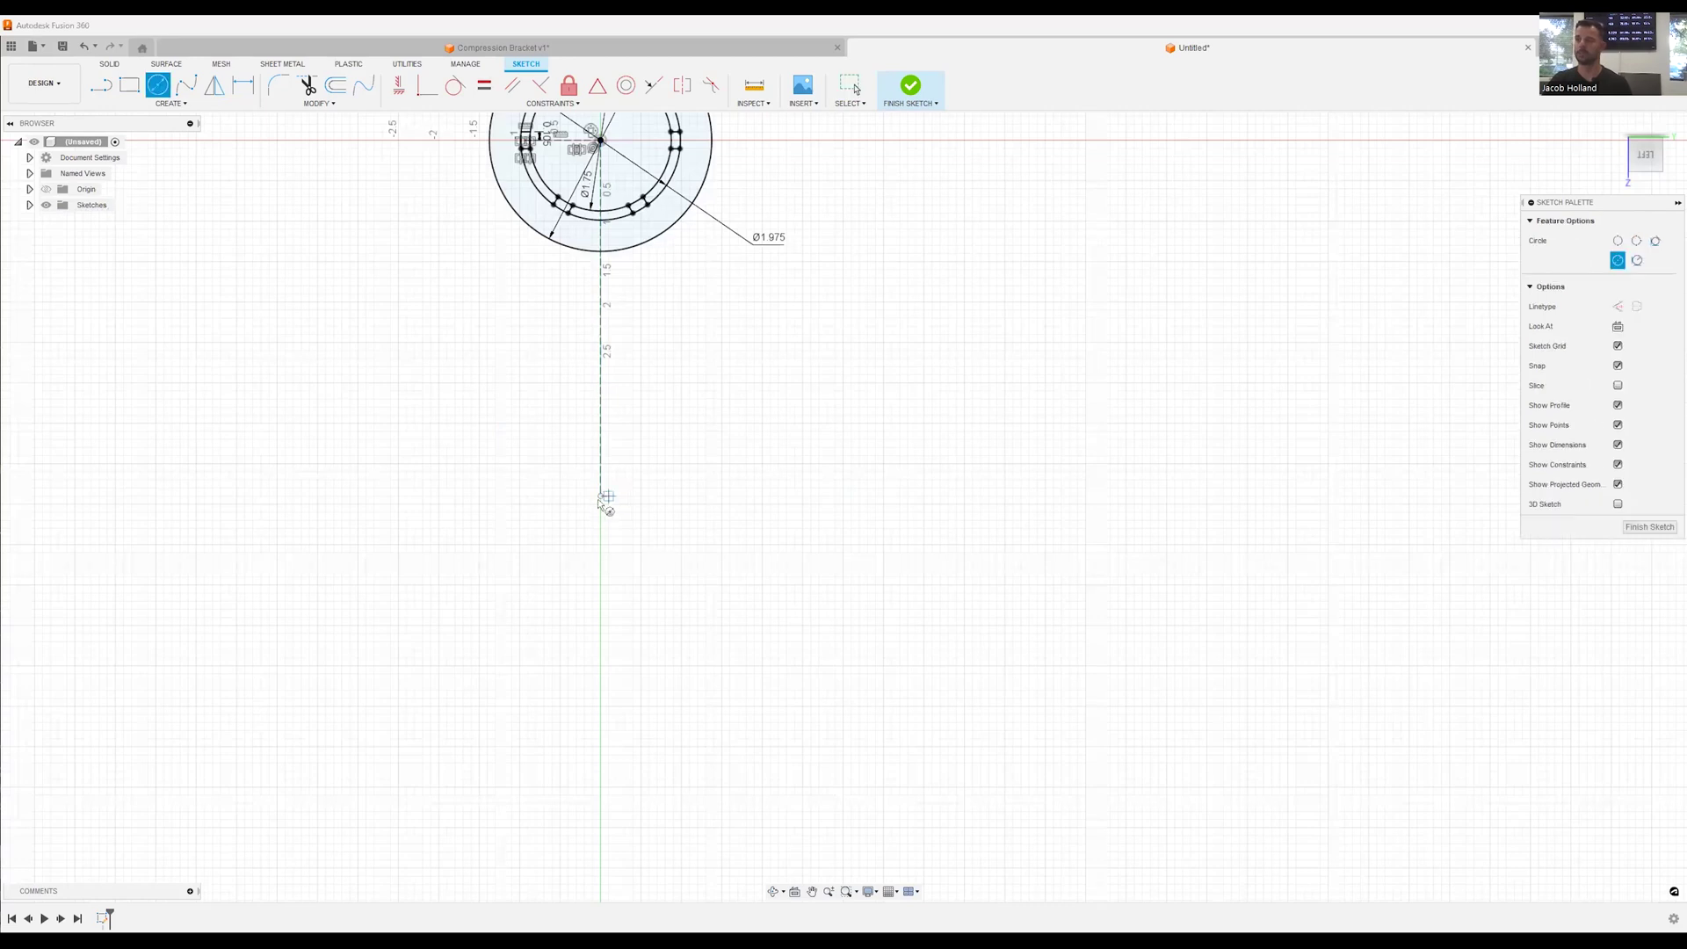
{"action": "left_click", "coordinate": [601, 498]}
{"action": "left_click", "coordinate": [678, 490]}
Dimension the two lower concentric circles to diameters of 0.25 in for the inner and 1.00 in for the outer
{"action": "key", "text": "d"}
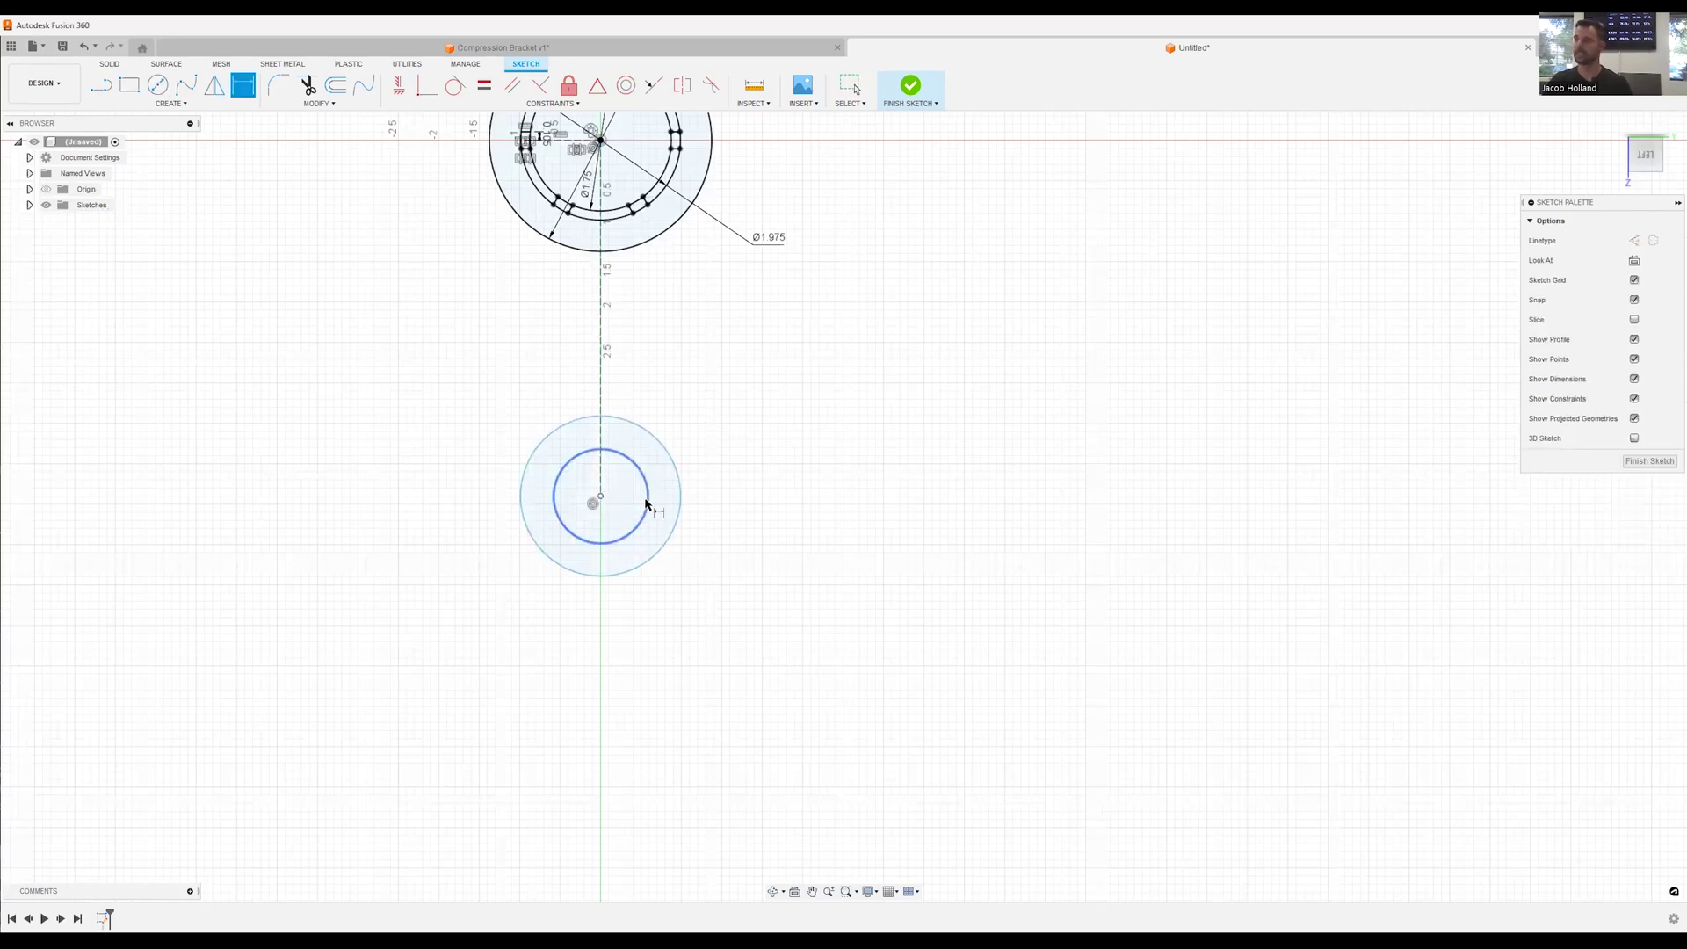
{"action": "left_click", "coordinate": [646, 504]}
{"action": "left_click", "coordinate": [715, 633]}
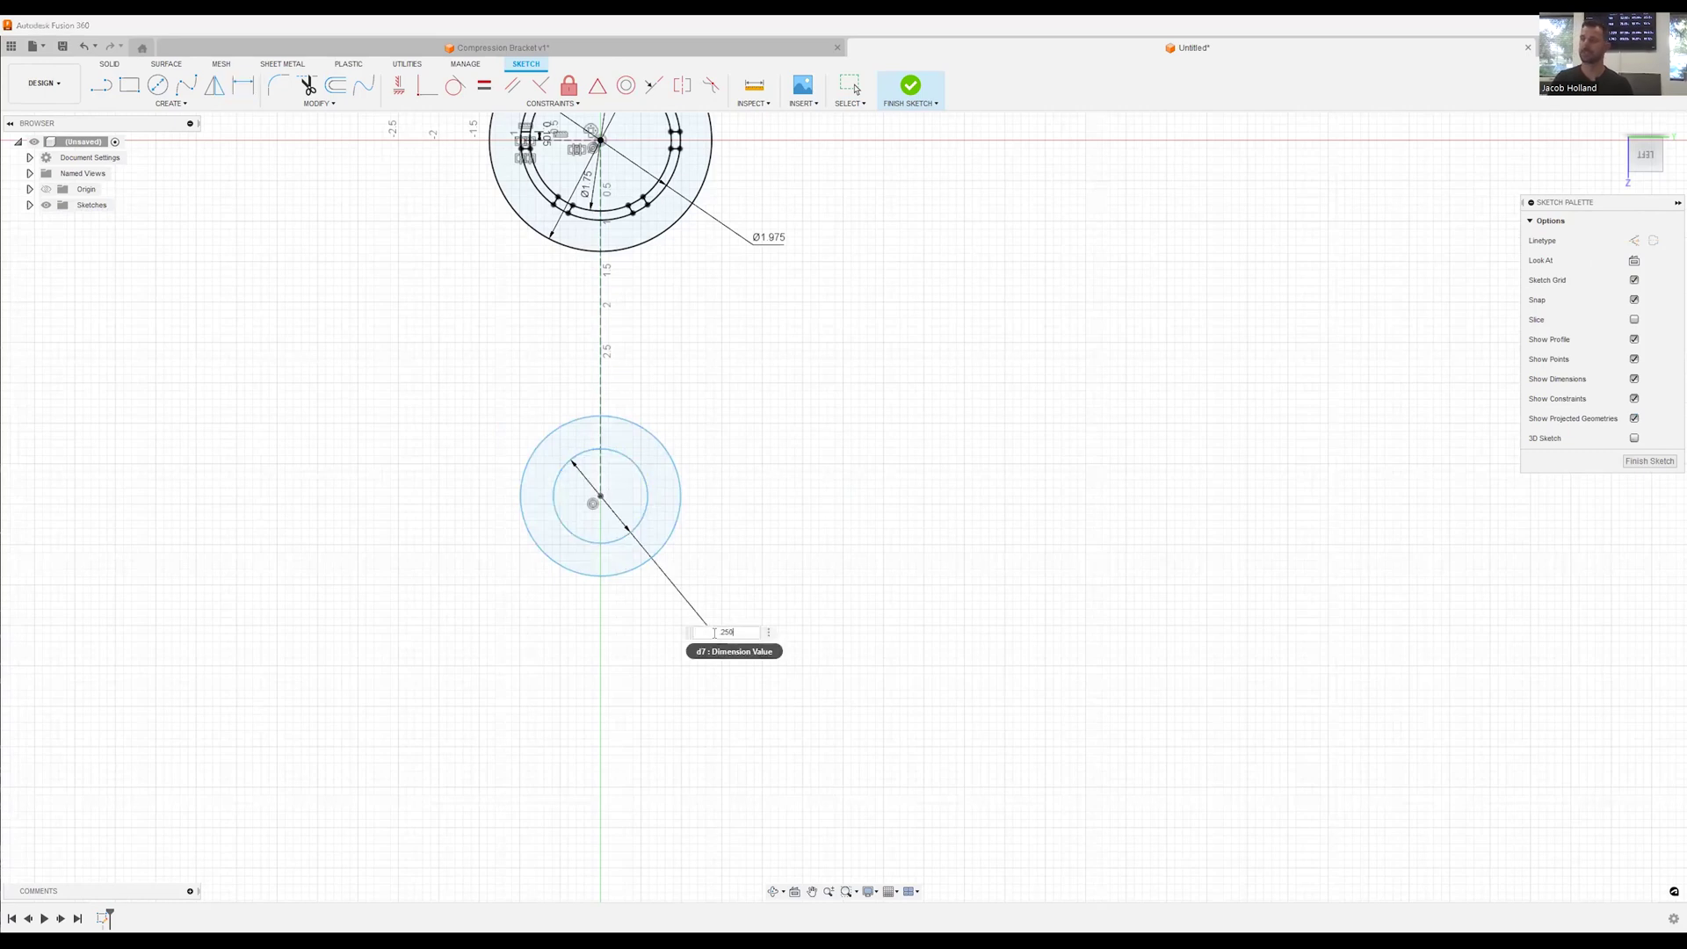
{"action": "type", "text": ".250"}
{"action": "key", "text": "Return"}
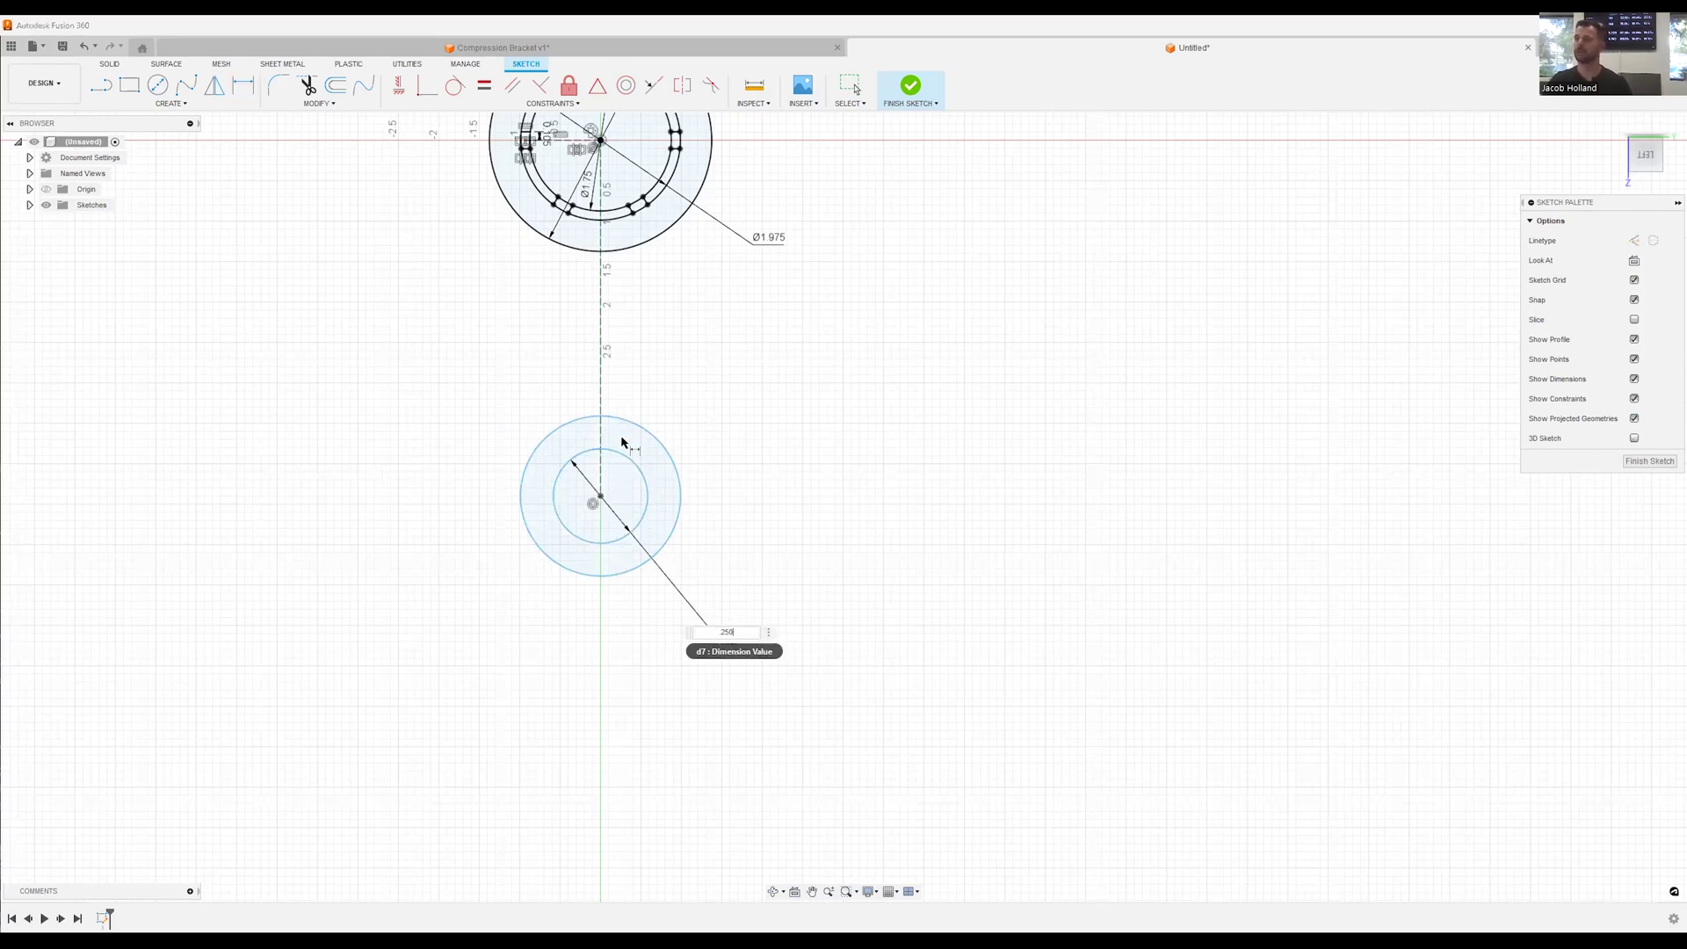
{"action": "scroll", "coordinate": [622, 442], "scroll_direction": "down", "scroll_amount": 2}
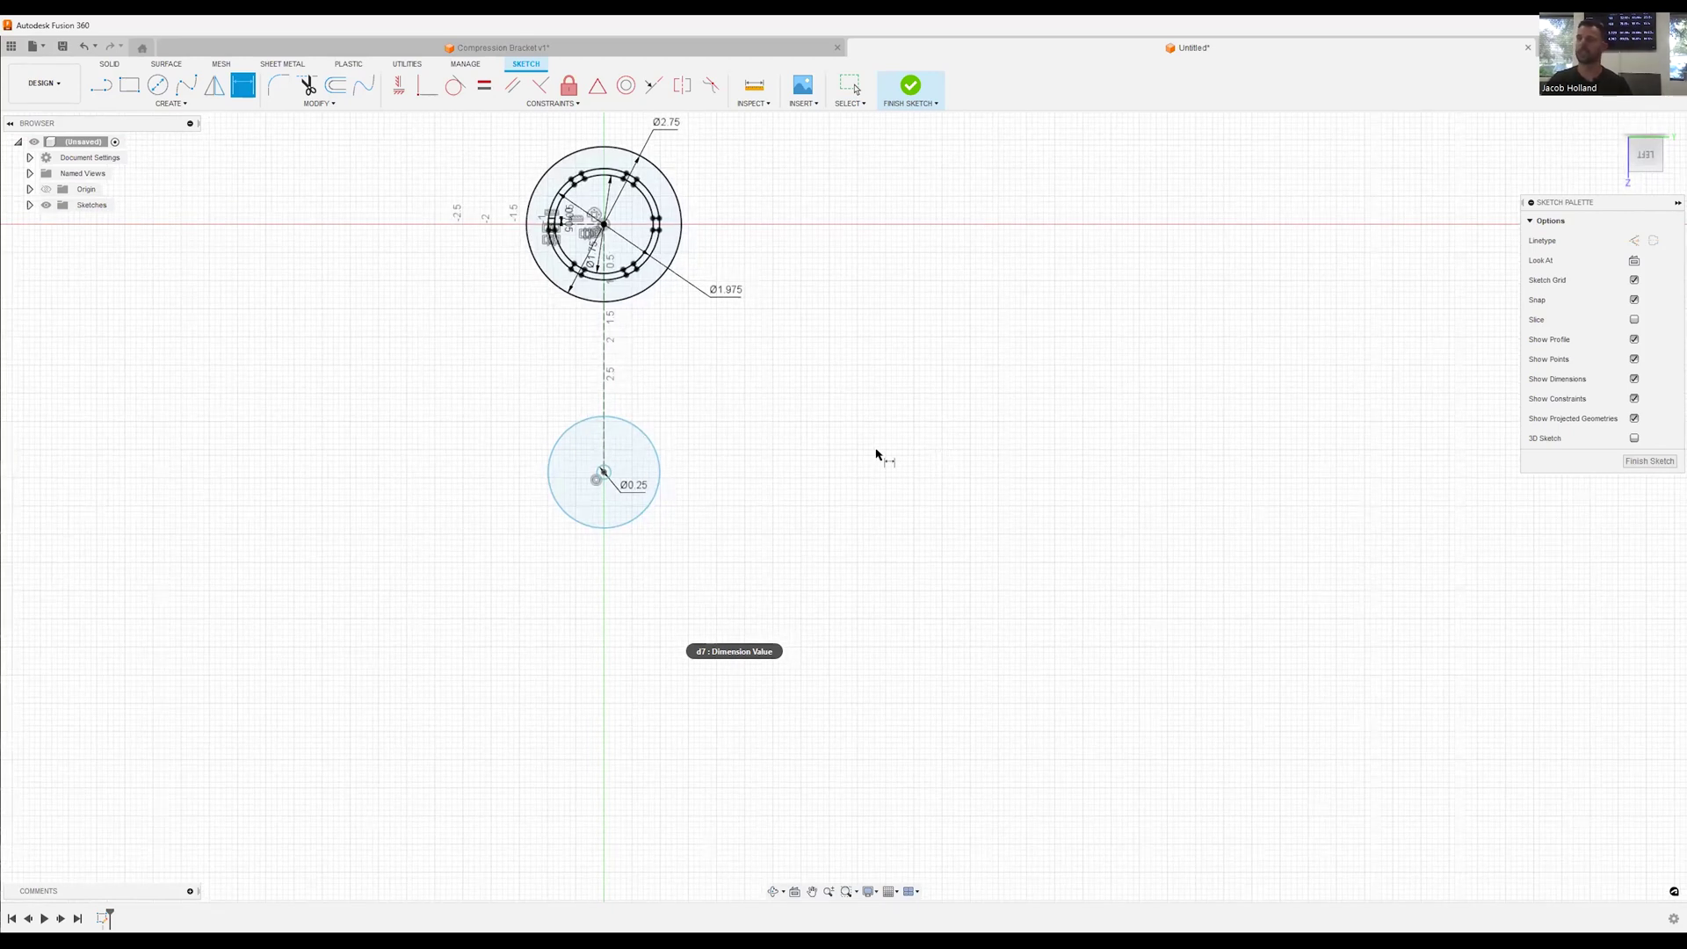
{"action": "scroll", "coordinate": [456, 440], "scroll_direction": "up", "scroll_amount": 2}
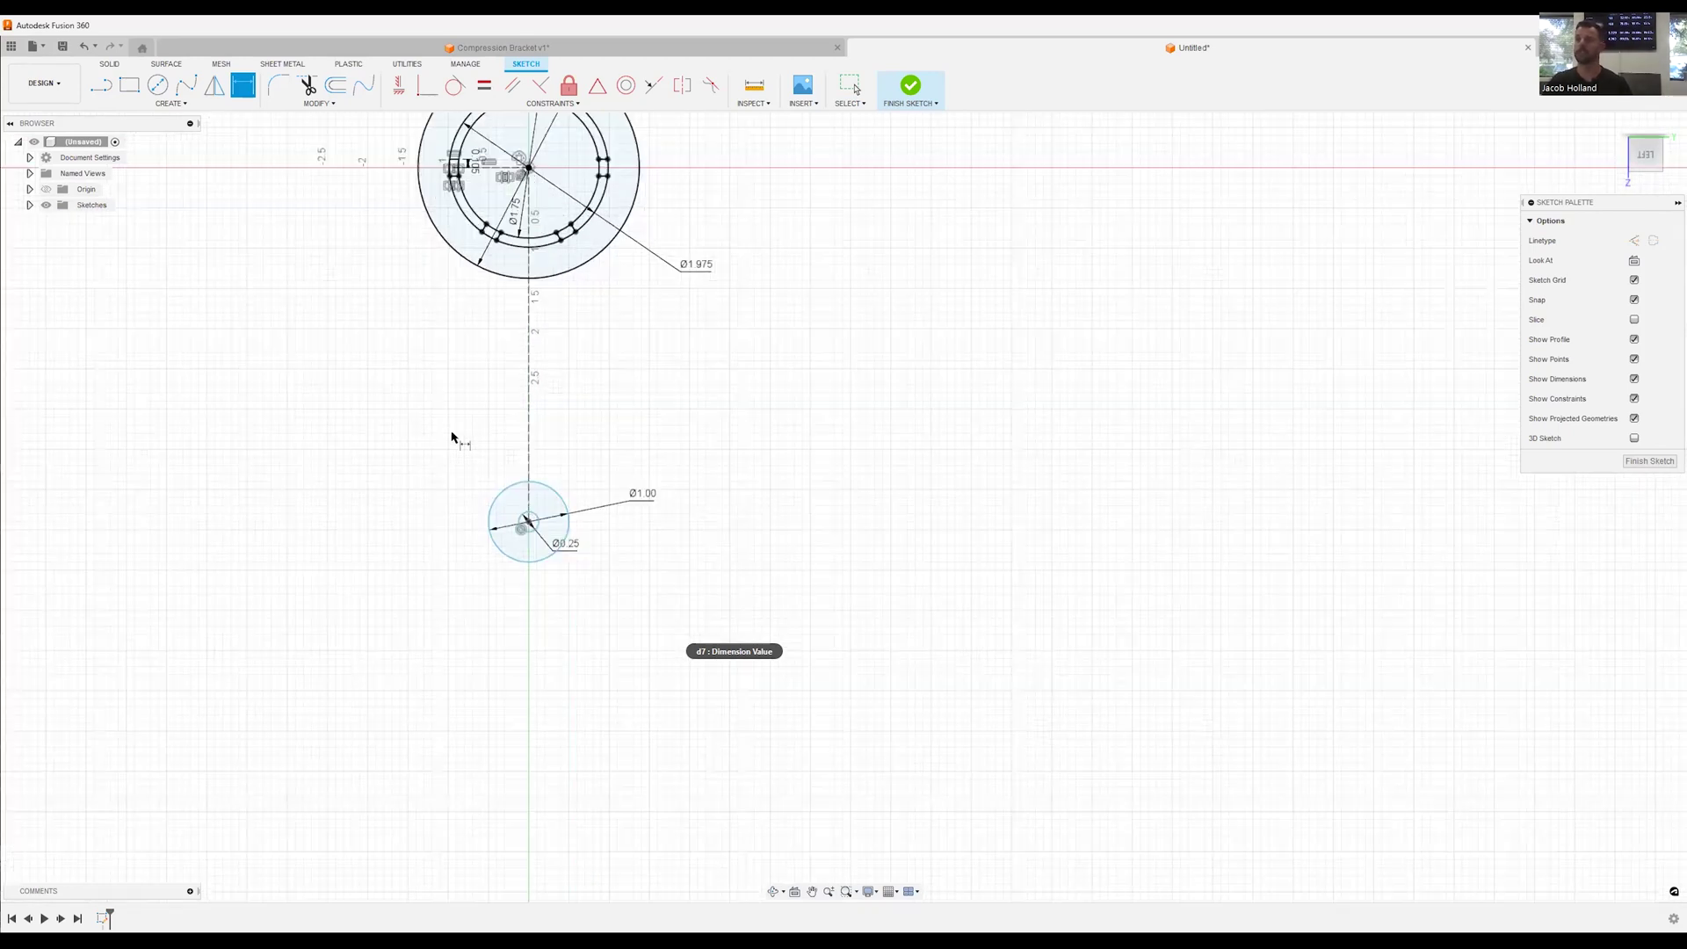
Set the vertical distance between the origin and the centre of the lower circles to 8 in
{"action": "left_click", "coordinate": [779, 357]}
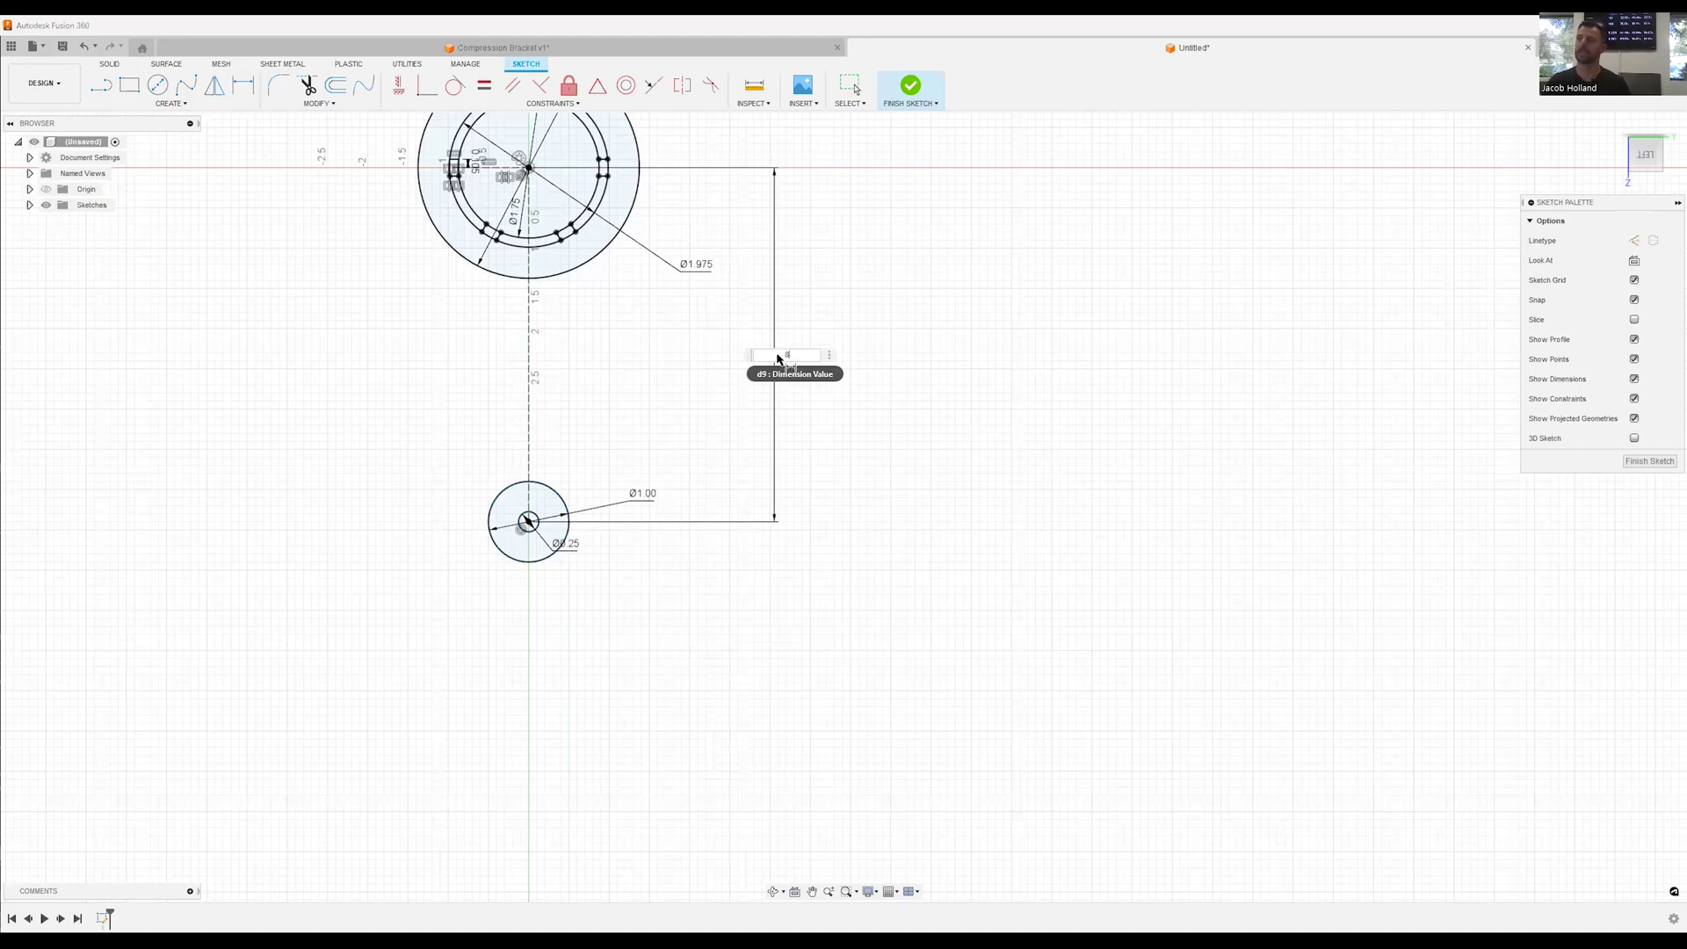
{"action": "type", "text": "8"}
{"action": "key", "text": "Return"}
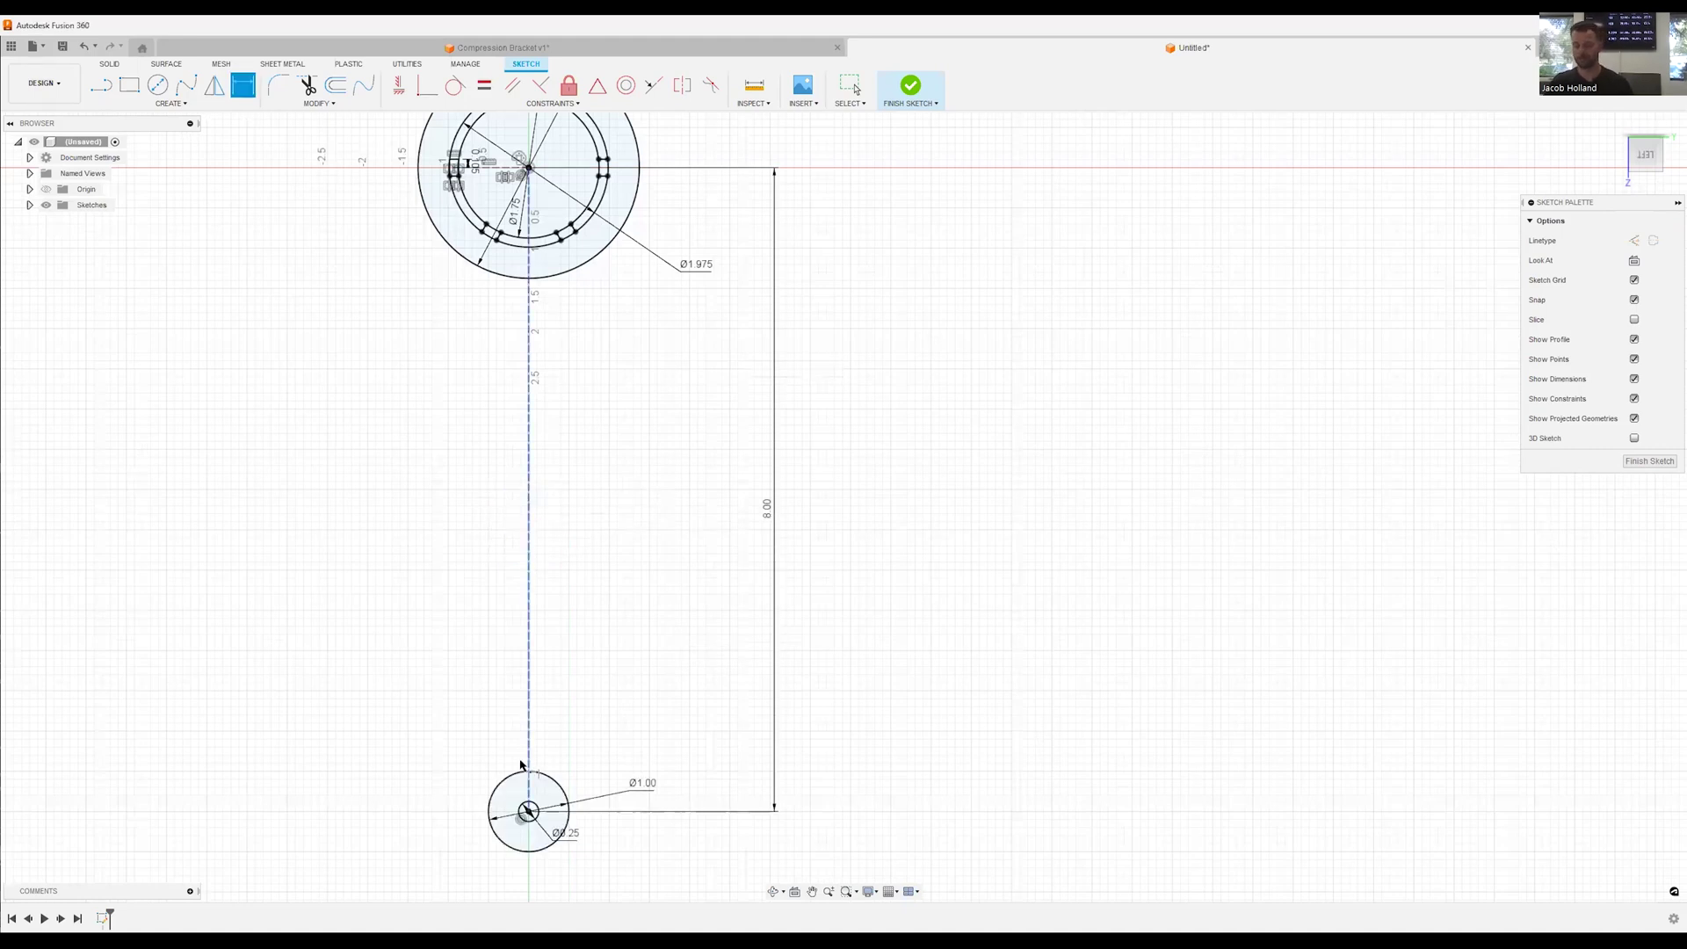
Draw a vertical line beside the construction line, joining the large ring's lower edge to the side of the 1.00 in circle
{"action": "key", "text": "l"}
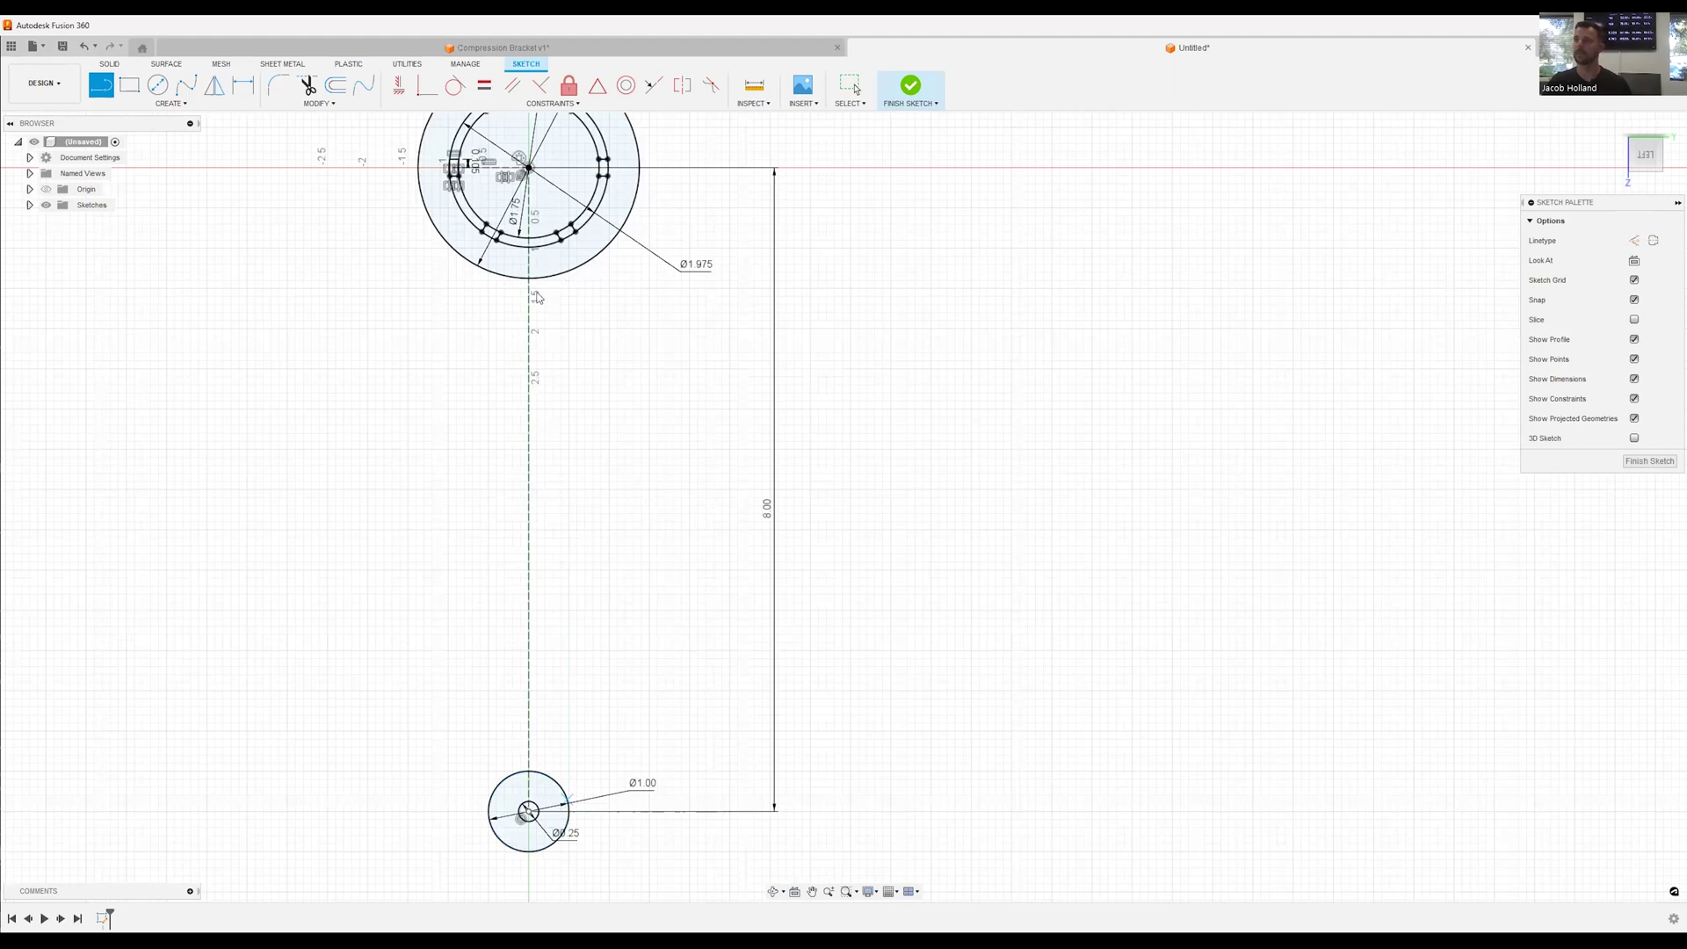
{"action": "left_click", "coordinate": [568, 271]}
{"action": "key", "text": "Escape"}
Constrain the vertical line tangent to the 1.00 in circle and its upper end coincident with the ring's outer circle
{"action": "left_click", "coordinate": [427, 85]}
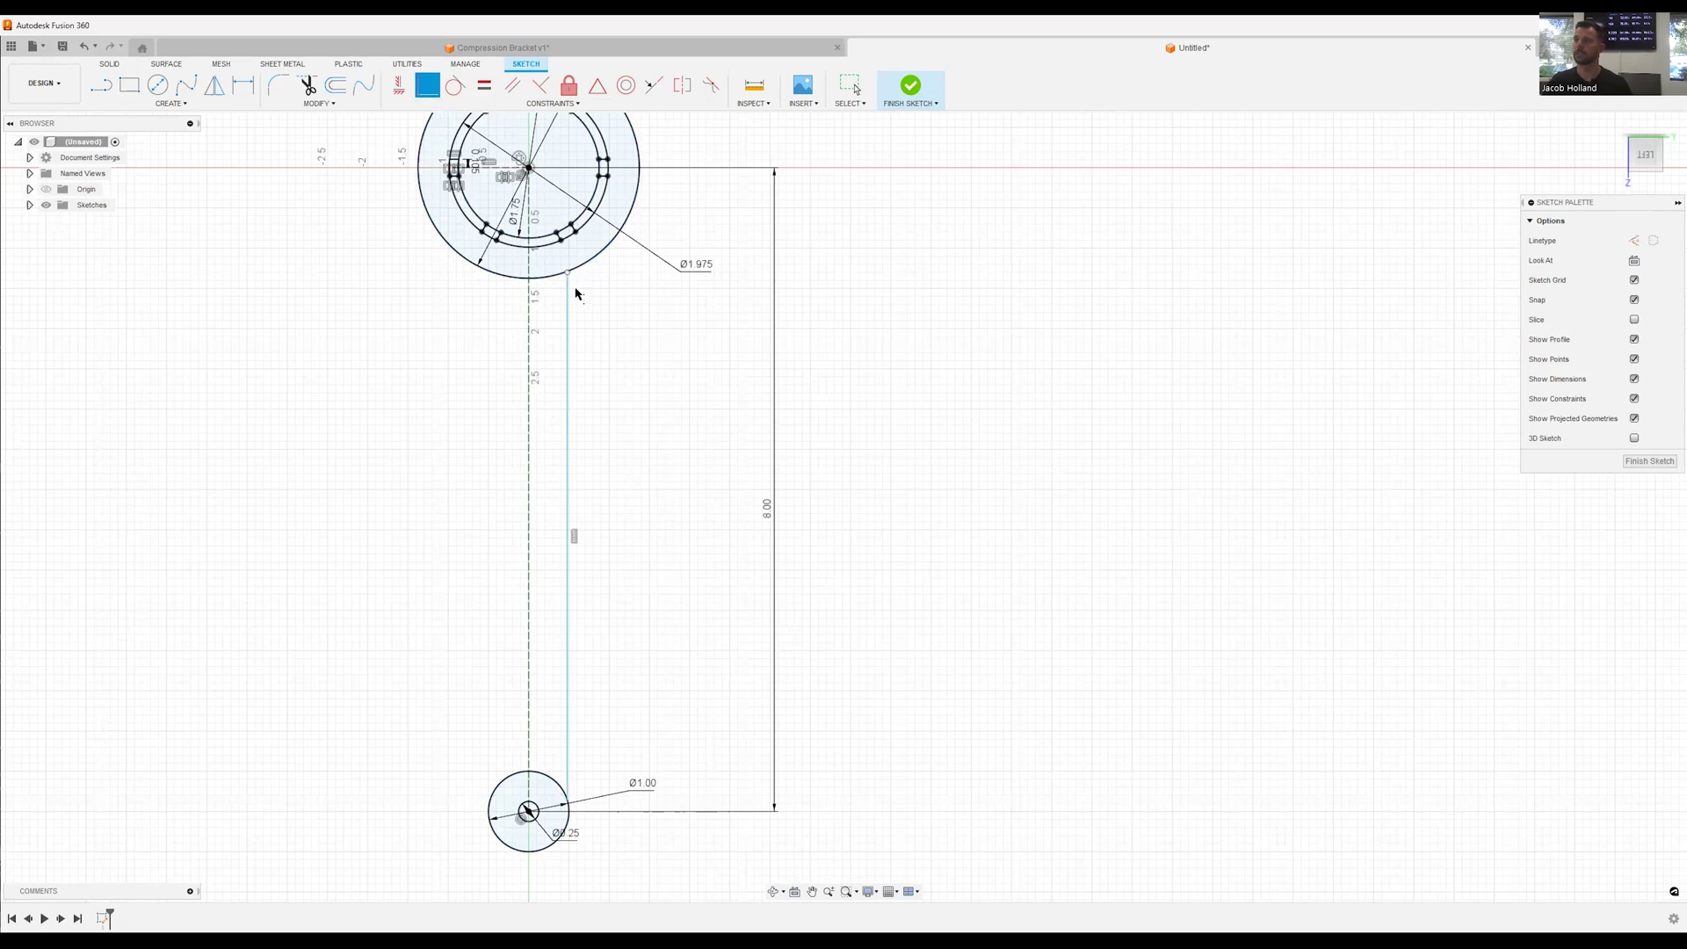
{"action": "left_click", "coordinate": [455, 85]}
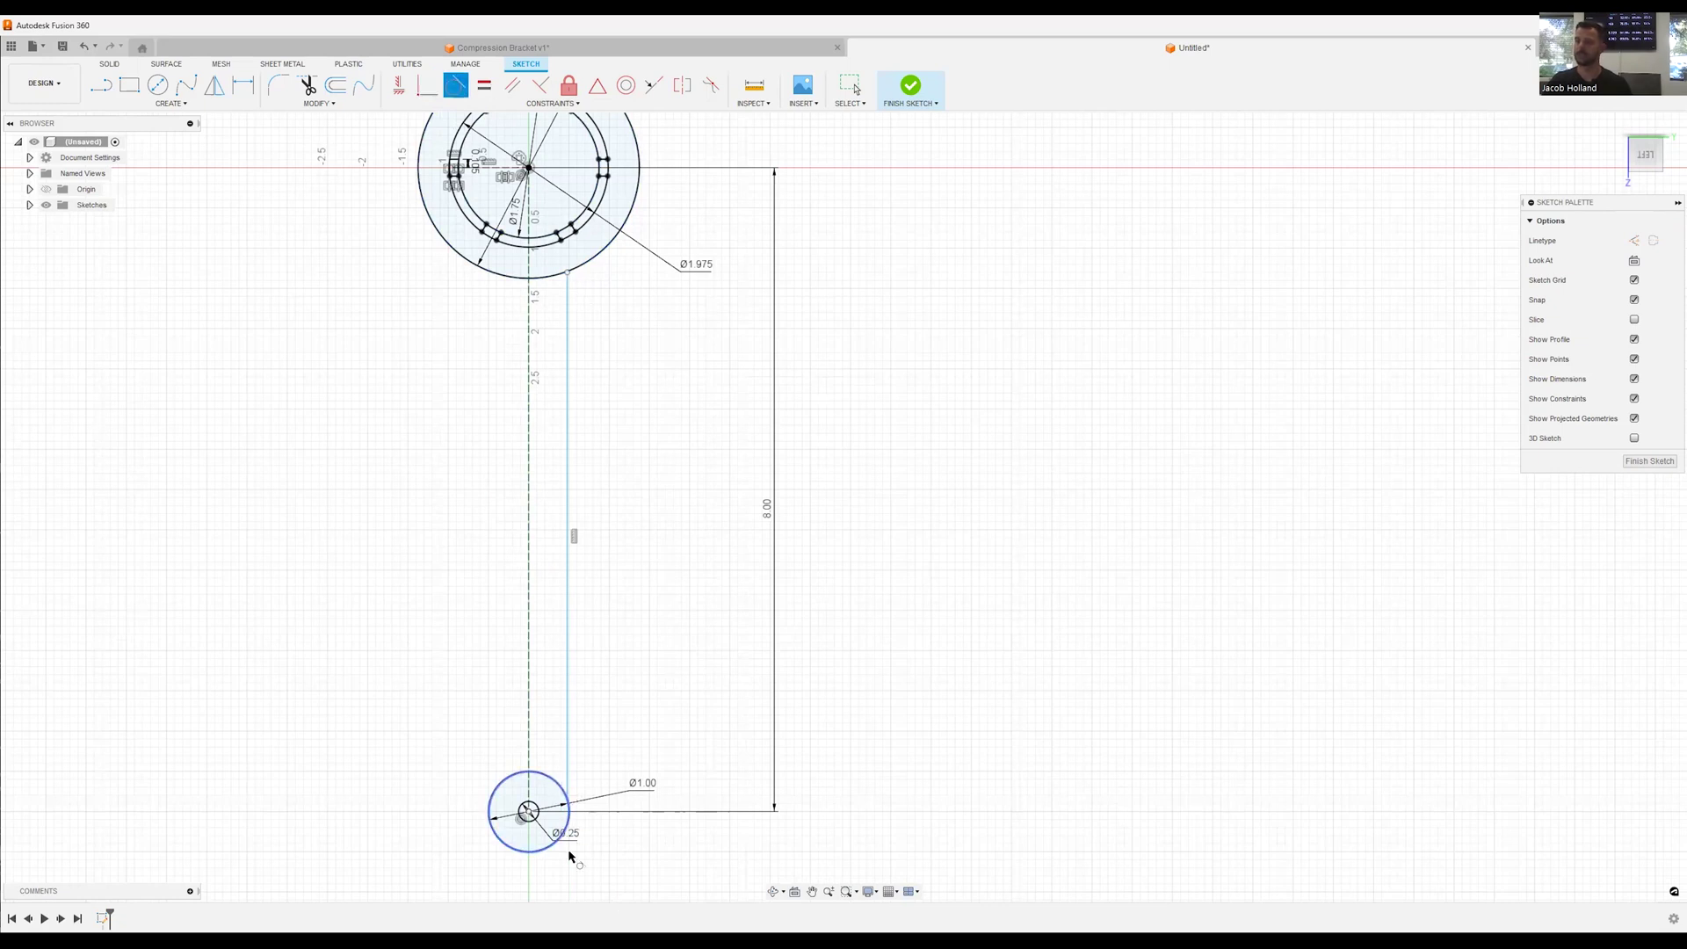
{"action": "left_click", "coordinate": [568, 804]}
{"action": "scroll", "coordinate": [566, 261], "scroll_direction": "up", "scroll_amount": 3}
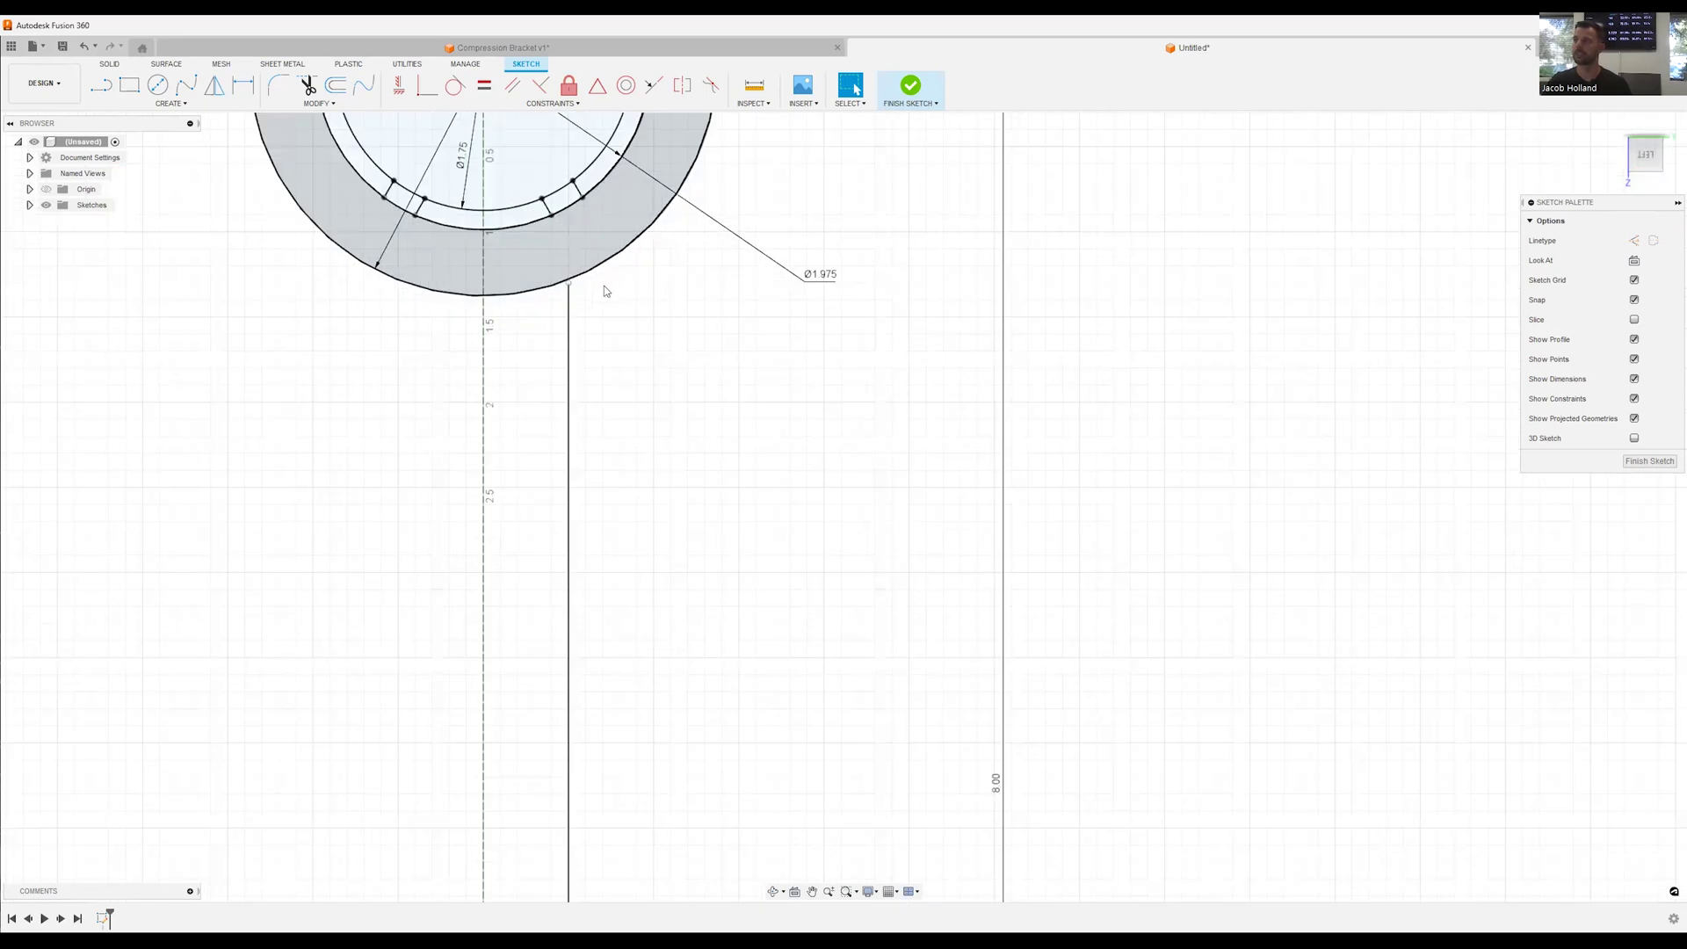
{"action": "scroll", "coordinate": [607, 288], "scroll_direction": "up", "scroll_amount": 3}
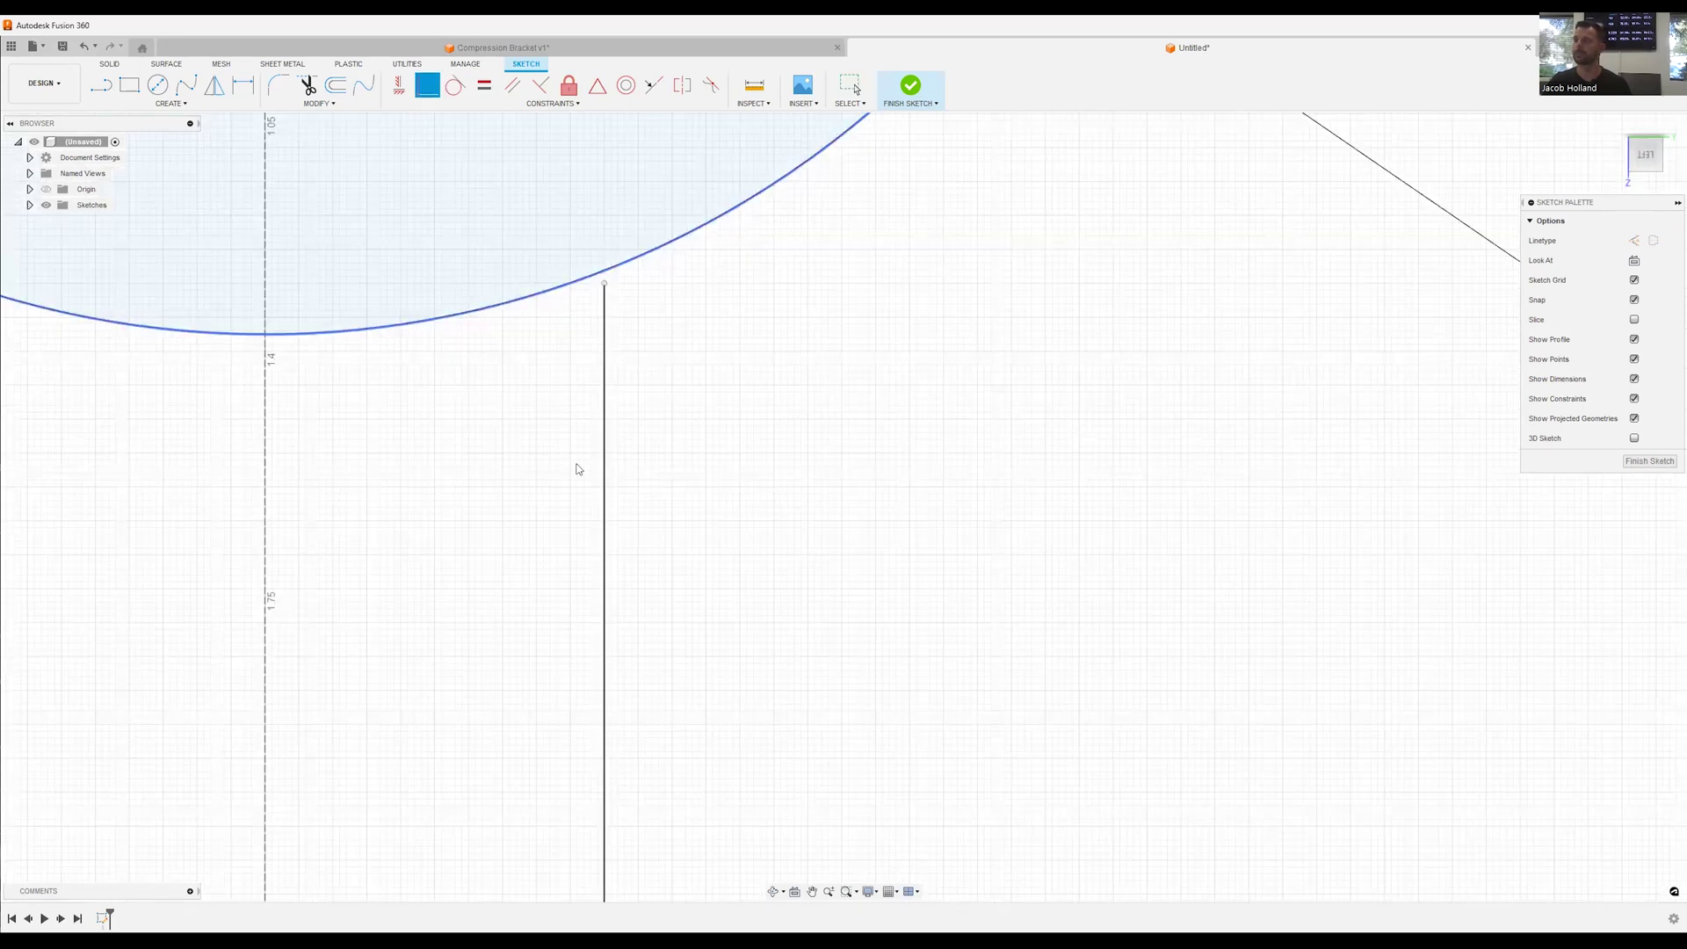
{"action": "scroll", "coordinate": [581, 466], "scroll_direction": "down", "scroll_amount": 8}
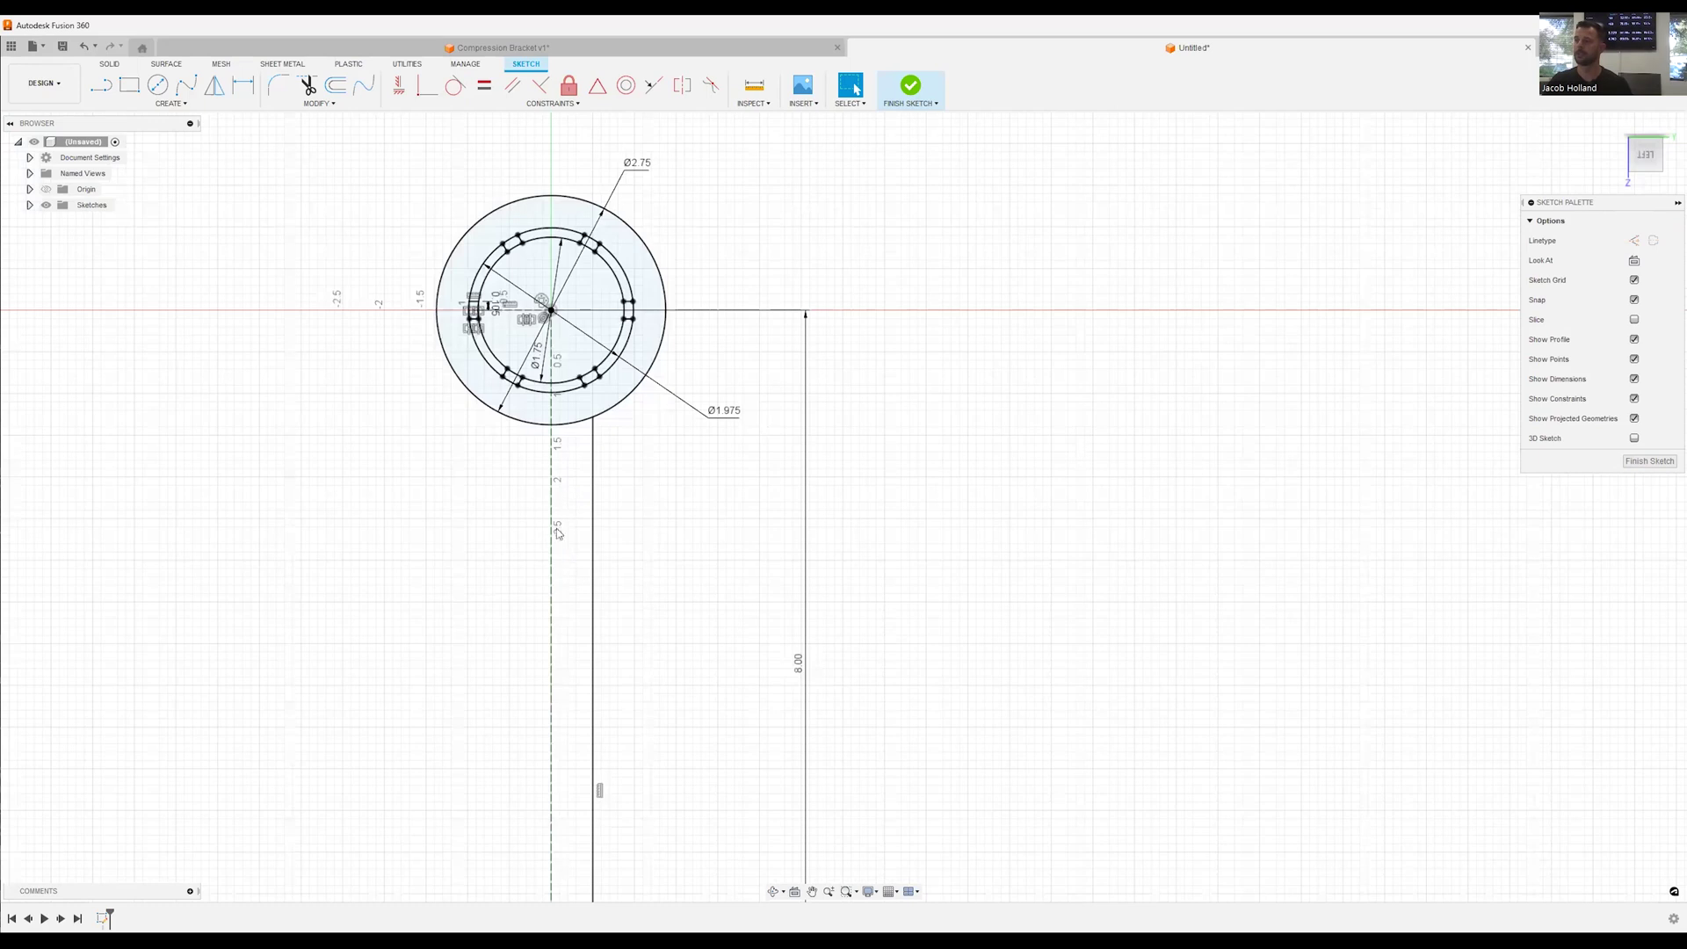
Mirror the vertical side line across the vertical construction line to form the other side of the arm
{"action": "left_click", "coordinate": [216, 88]}
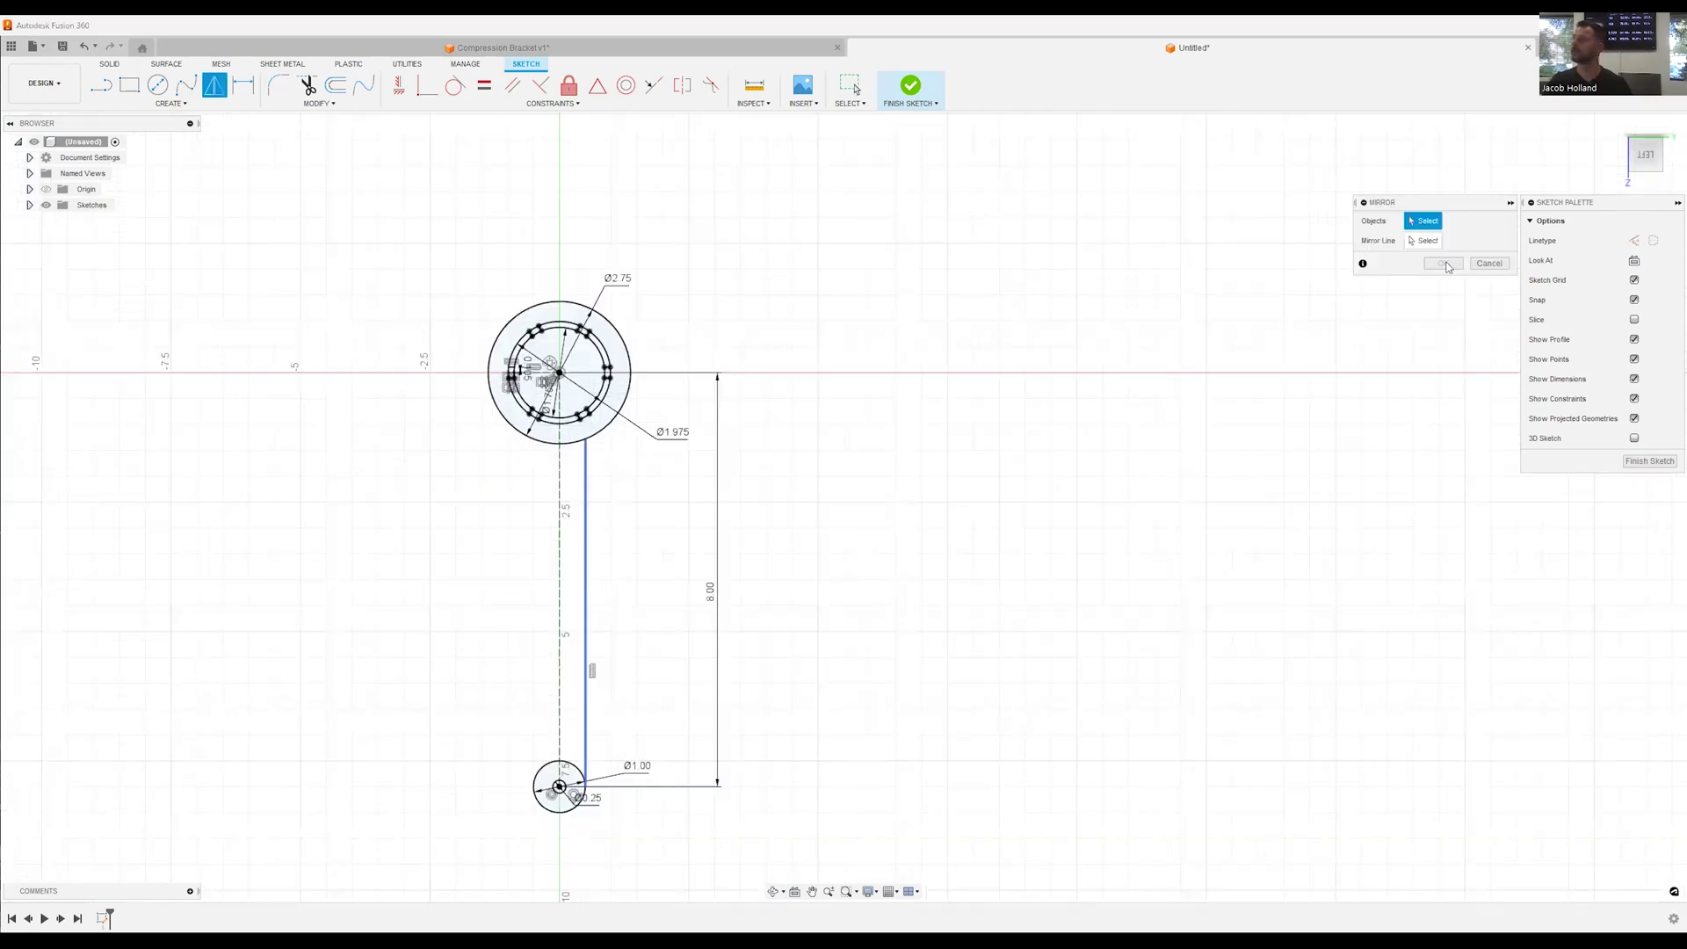
{"action": "left_click", "coordinate": [1426, 239]}
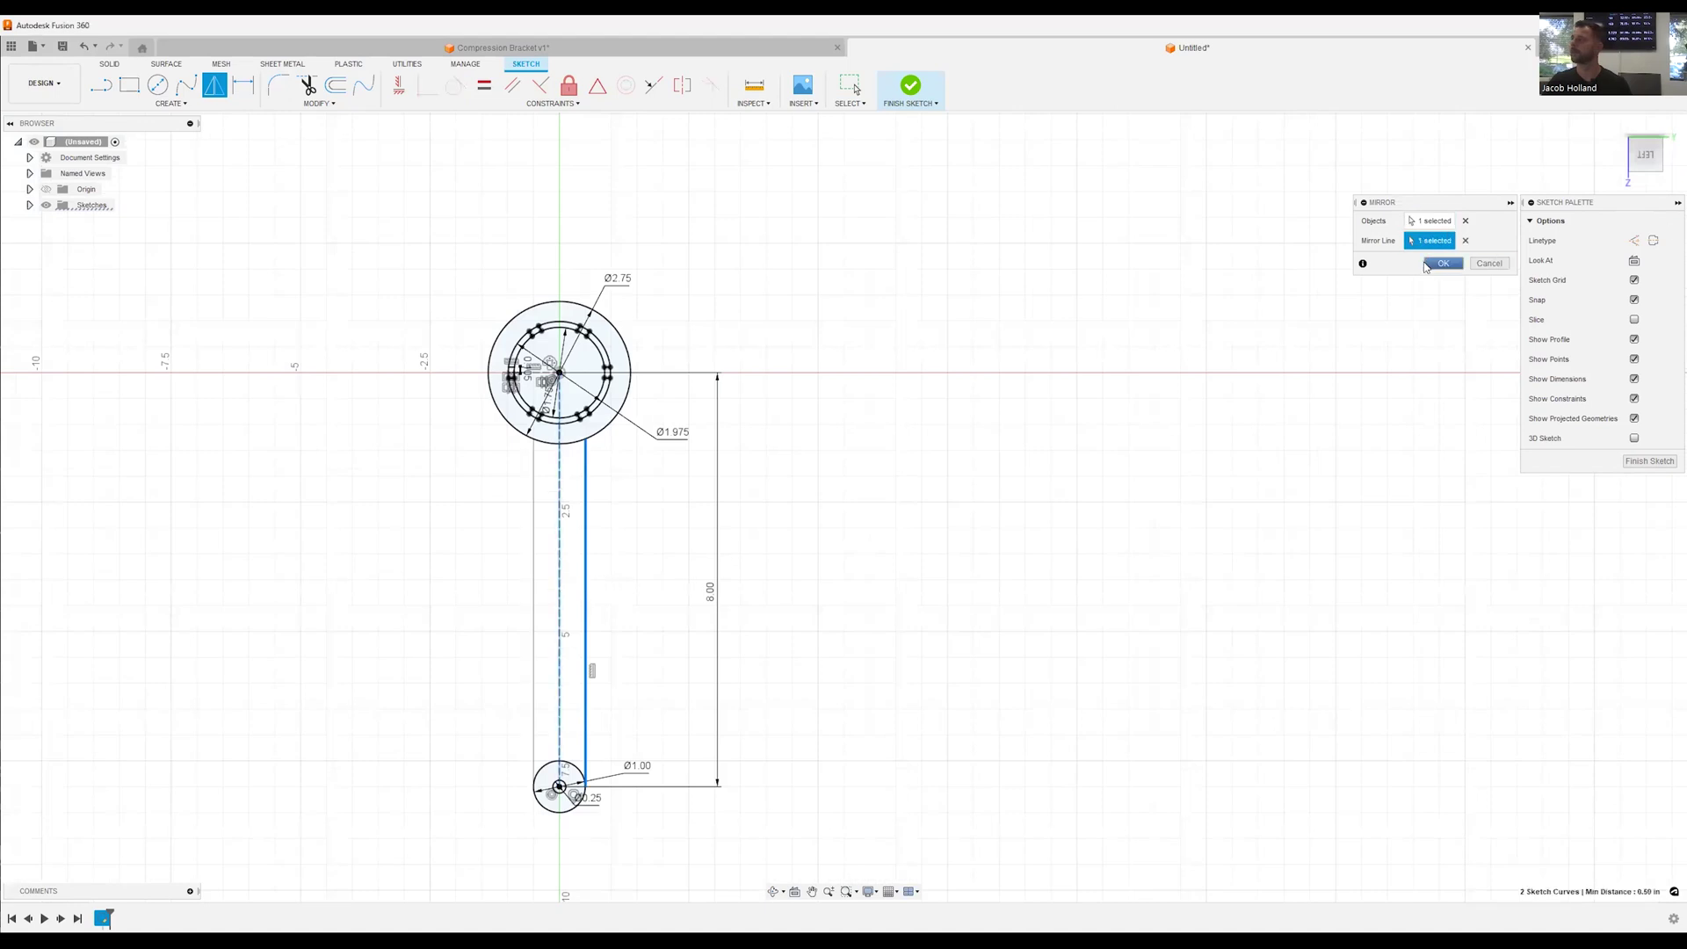
{"action": "key", "text": "Return"}
{"action": "scroll", "coordinate": [552, 387], "scroll_direction": "up", "scroll_amount": 3}
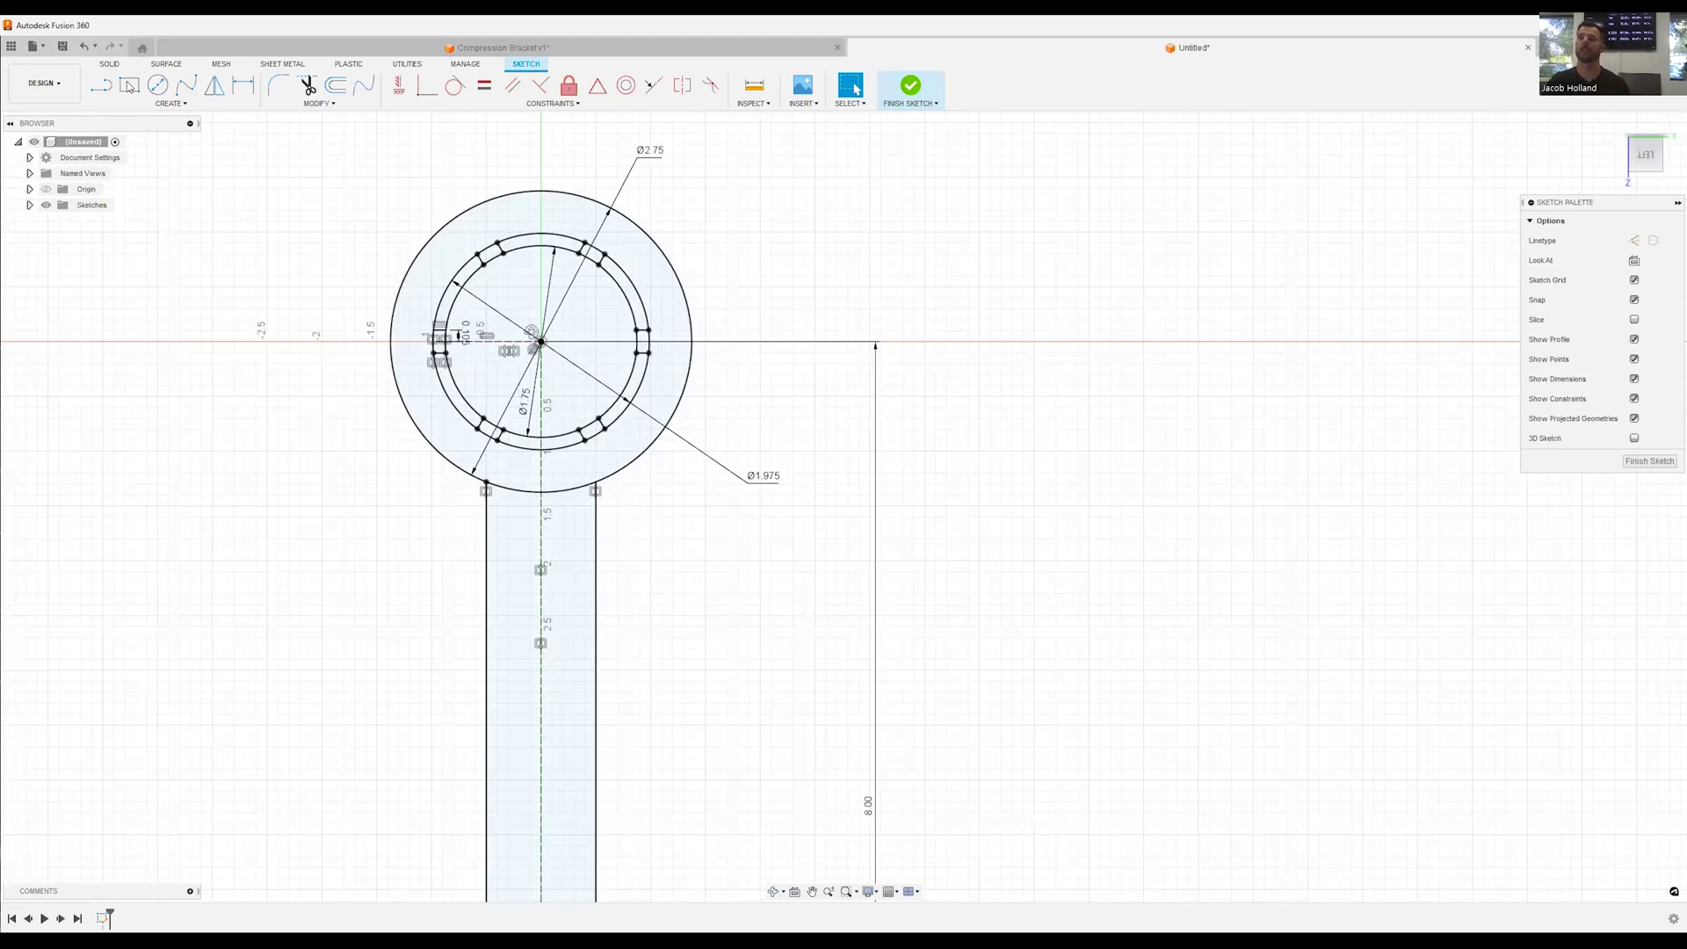
Extrude the outer ring, its six inner tabs, the arm and the lower end around the hole 0.375 in as a new body
{"action": "key", "text": "e"}
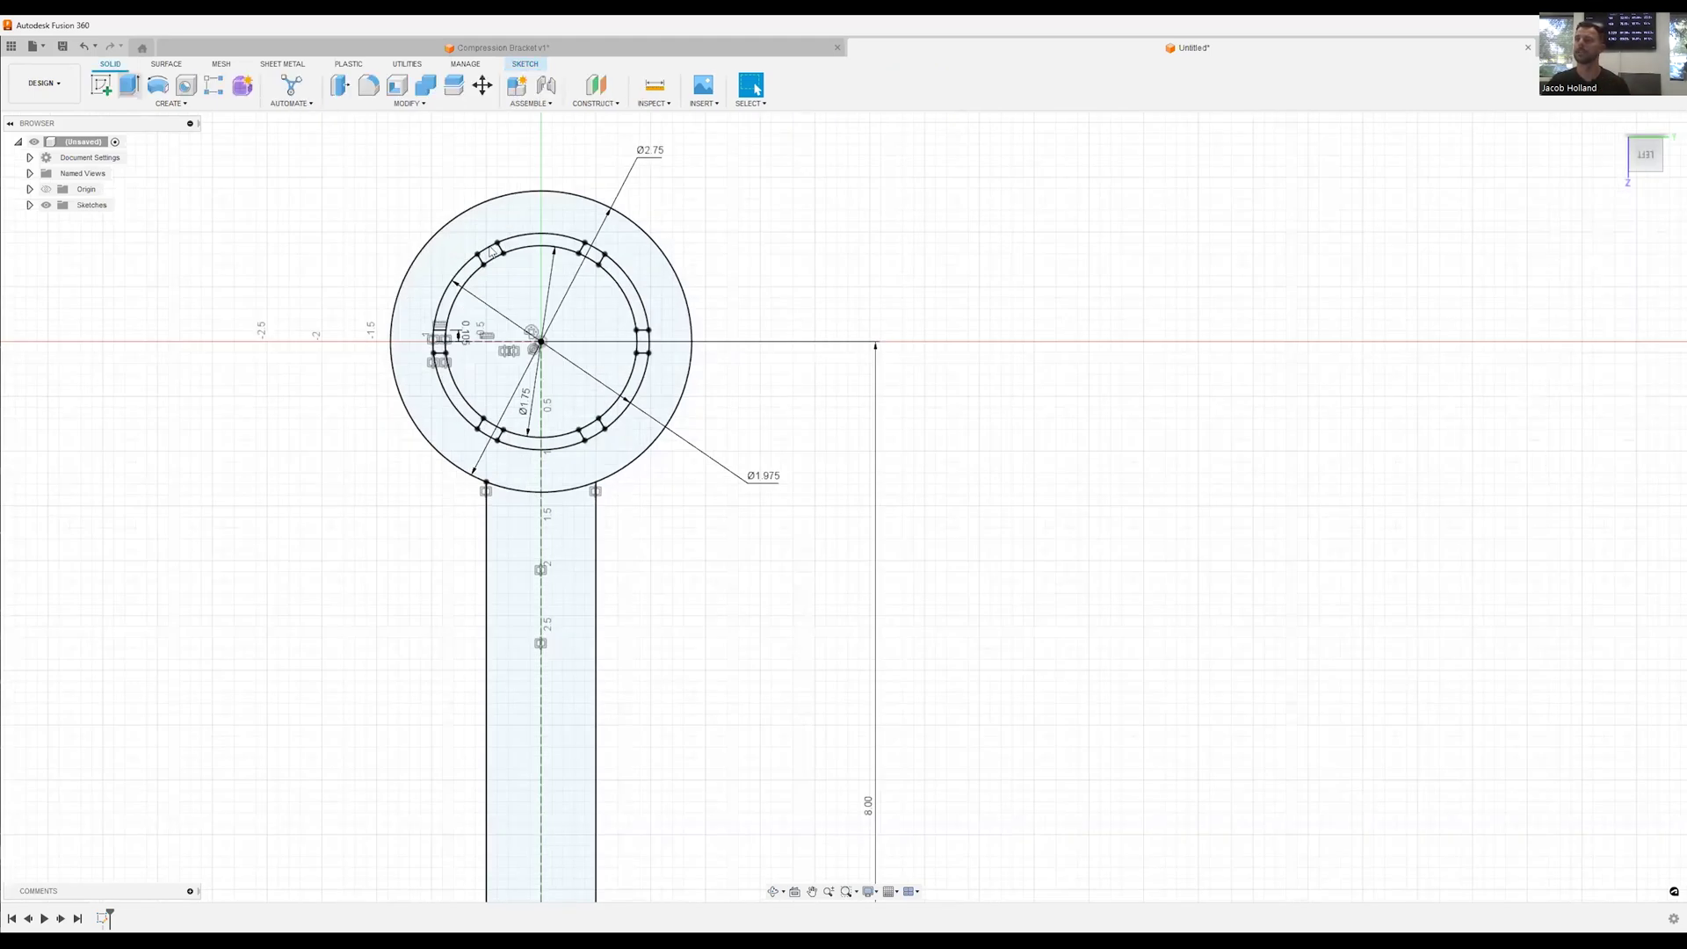
{"action": "key", "text": "e"}
{"action": "left_click", "coordinate": [435, 256]}
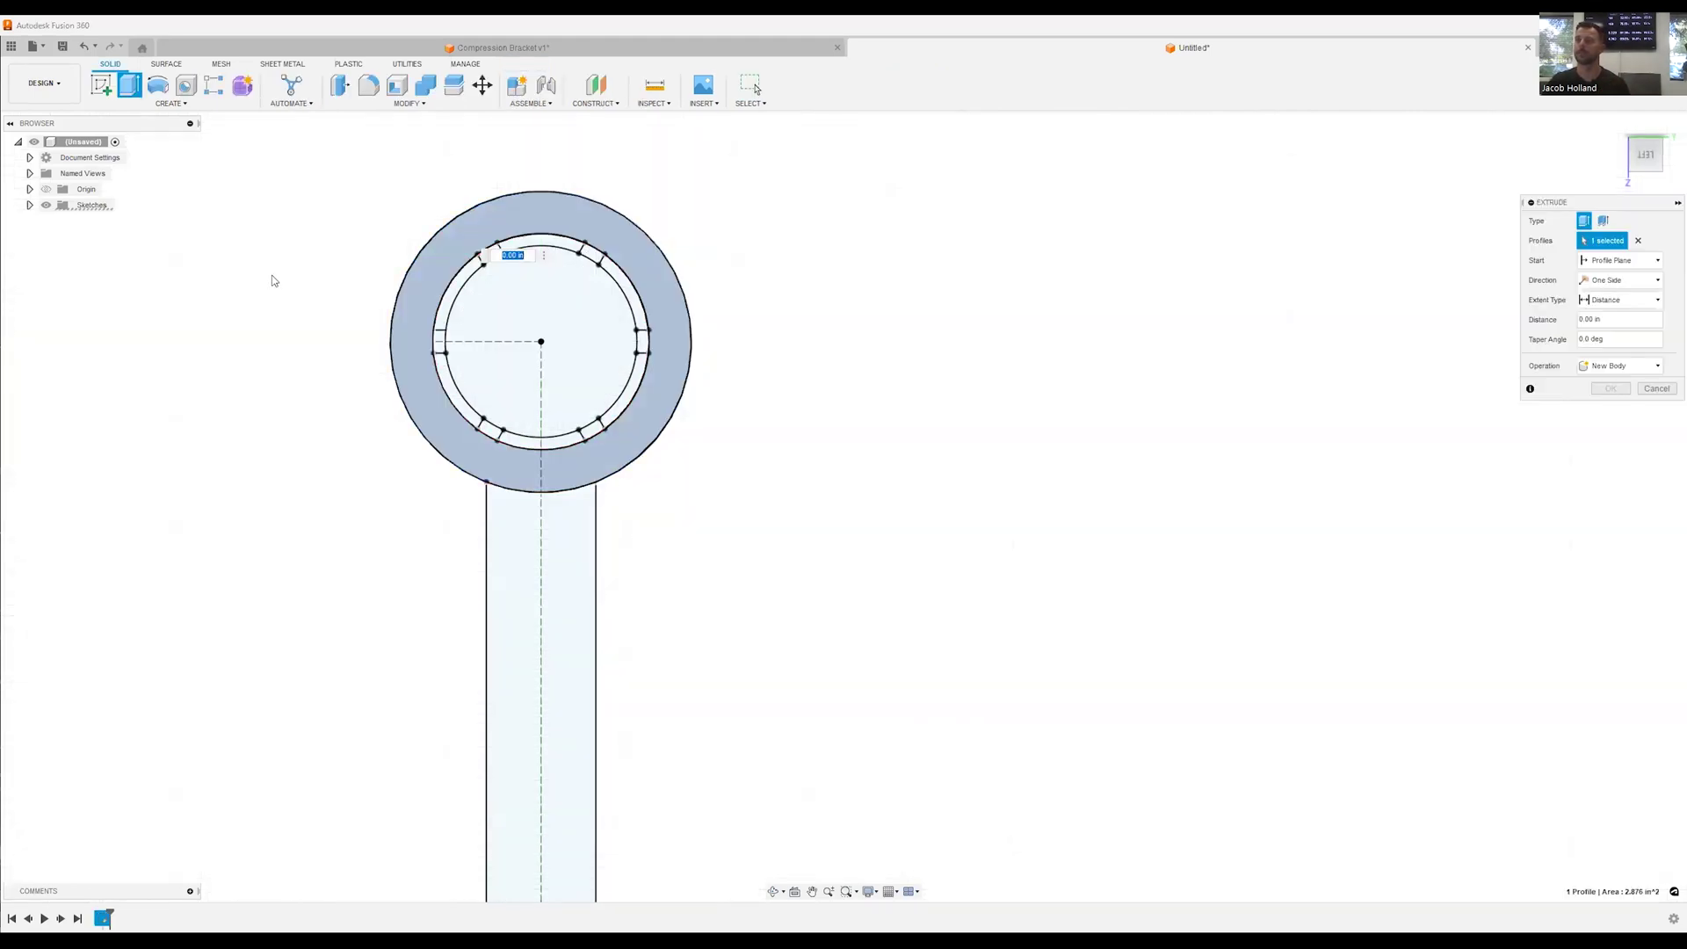
{"action": "scroll", "coordinate": [728, 242], "scroll_direction": "up", "scroll_amount": 3}
{"action": "left_click", "coordinate": [280, 264]}
{"action": "left_click", "coordinate": [471, 264]}
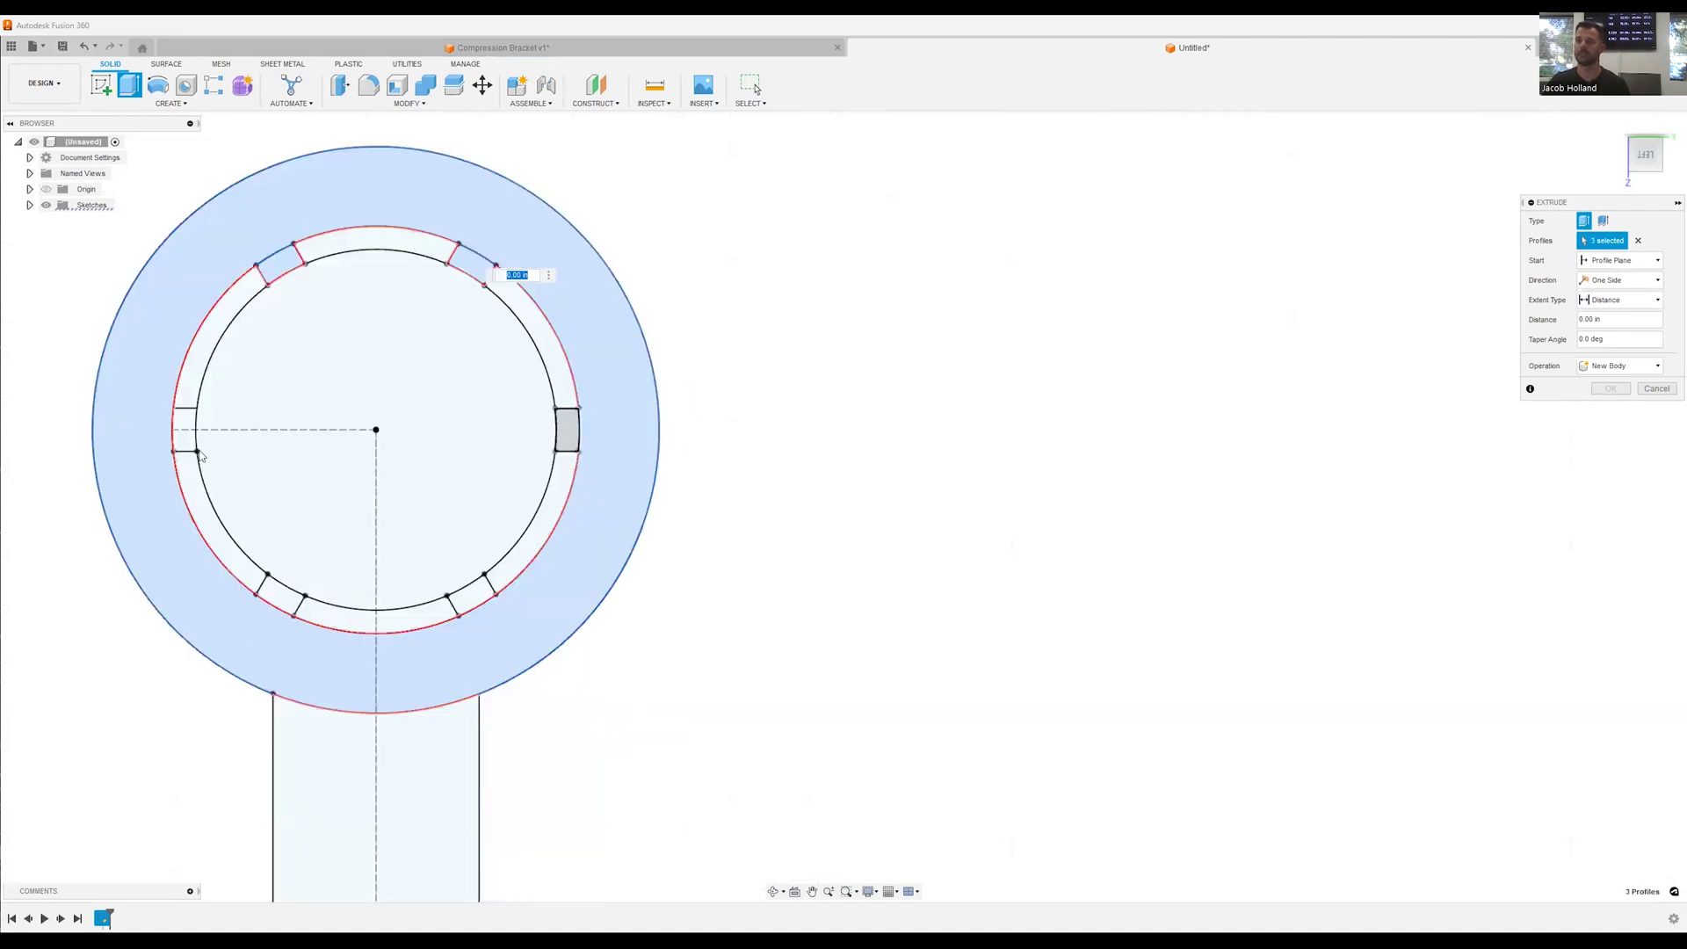
{"action": "left_click", "coordinate": [199, 454]}
{"action": "scroll", "coordinate": [200, 474], "scroll_direction": "down", "scroll_amount": 3}
{"action": "left_click", "coordinate": [332, 690]}
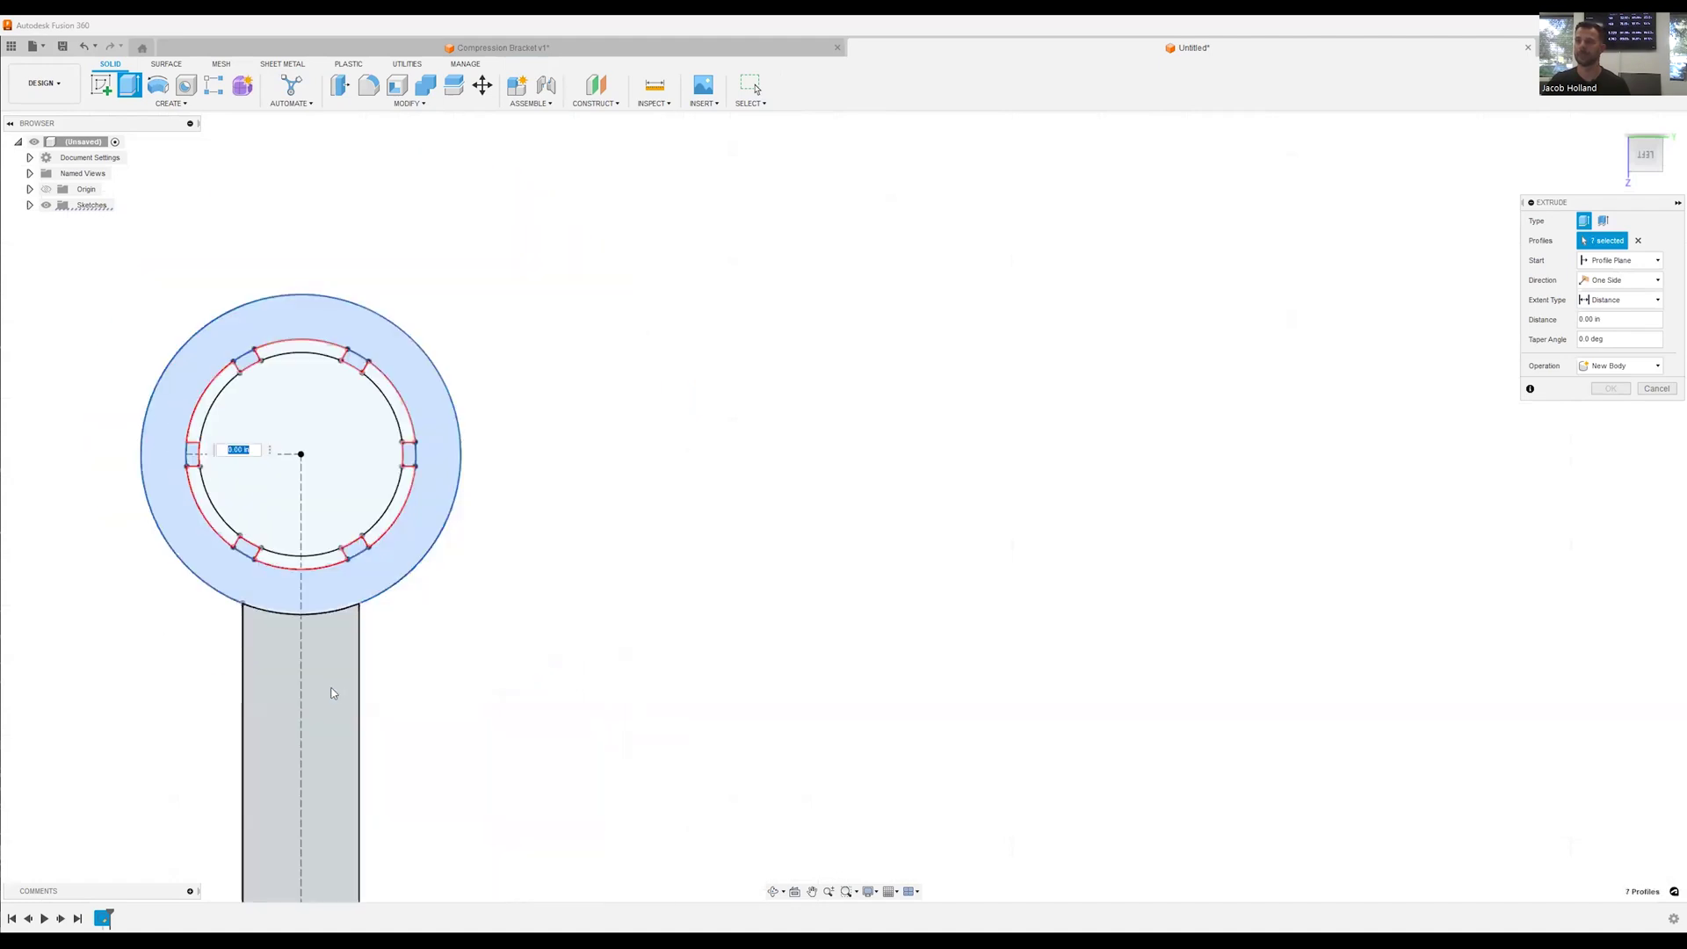
{"action": "left_click", "coordinate": [268, 728]}
{"action": "scroll", "coordinate": [343, 614], "scroll_direction": "down", "scroll_amount": 3}
{"action": "left_click", "coordinate": [369, 589]}
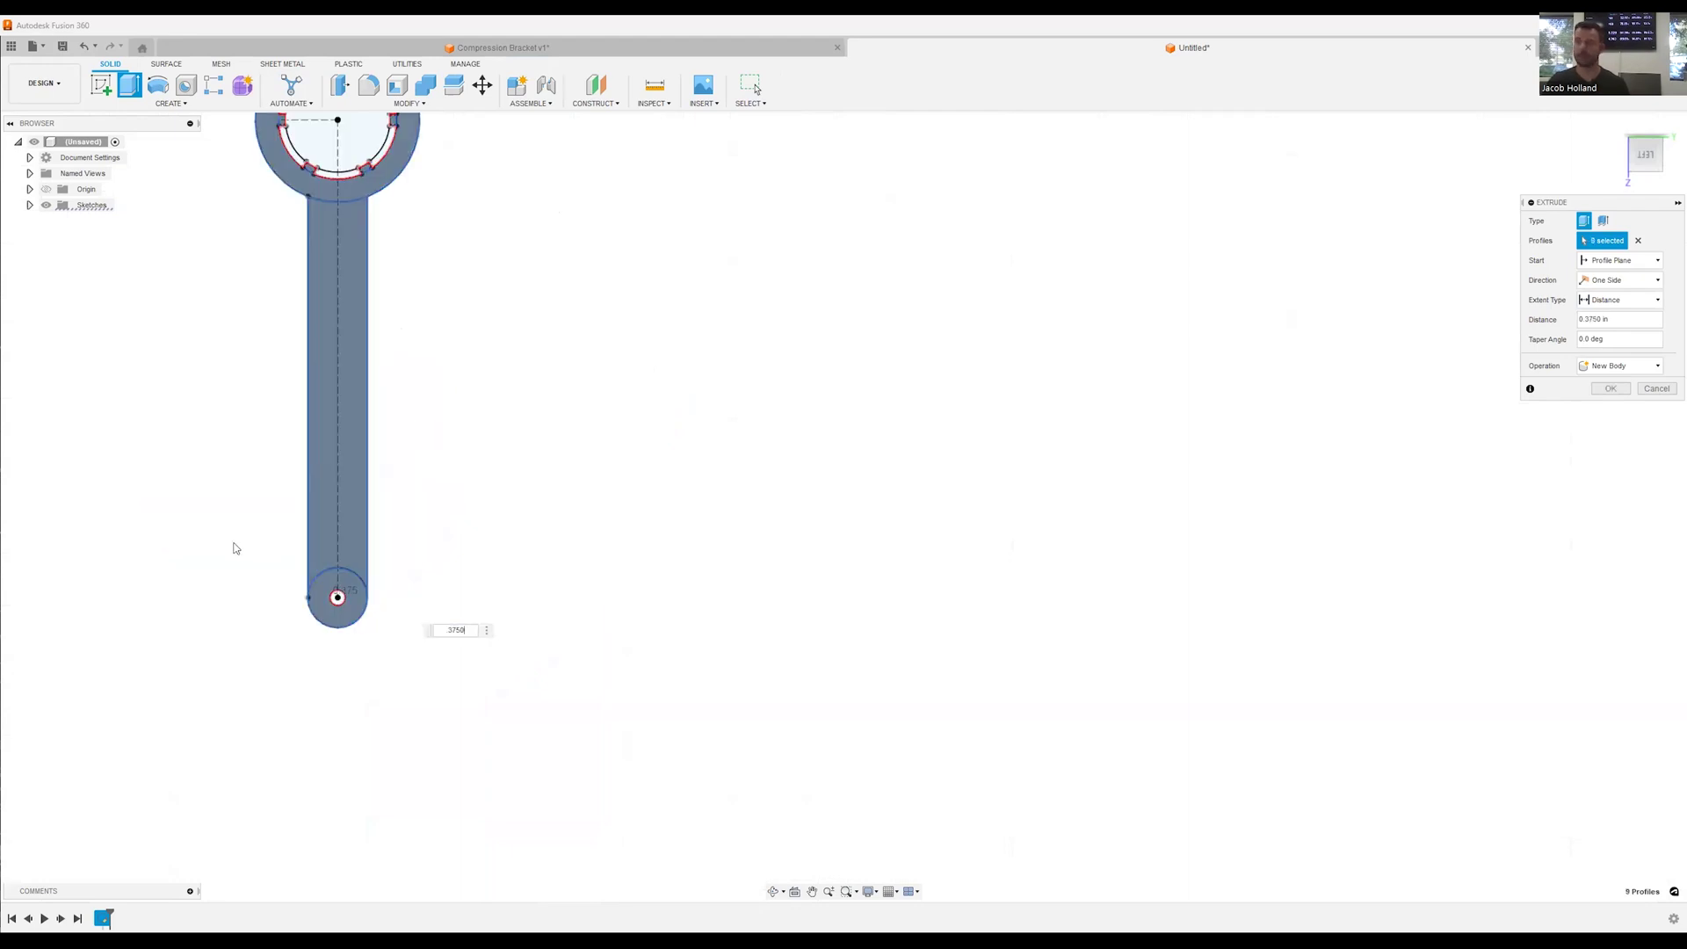
{"action": "middle_click_drag", "start_coordinate": [496, 599], "coordinate": [476, 541], "text": "shift"}
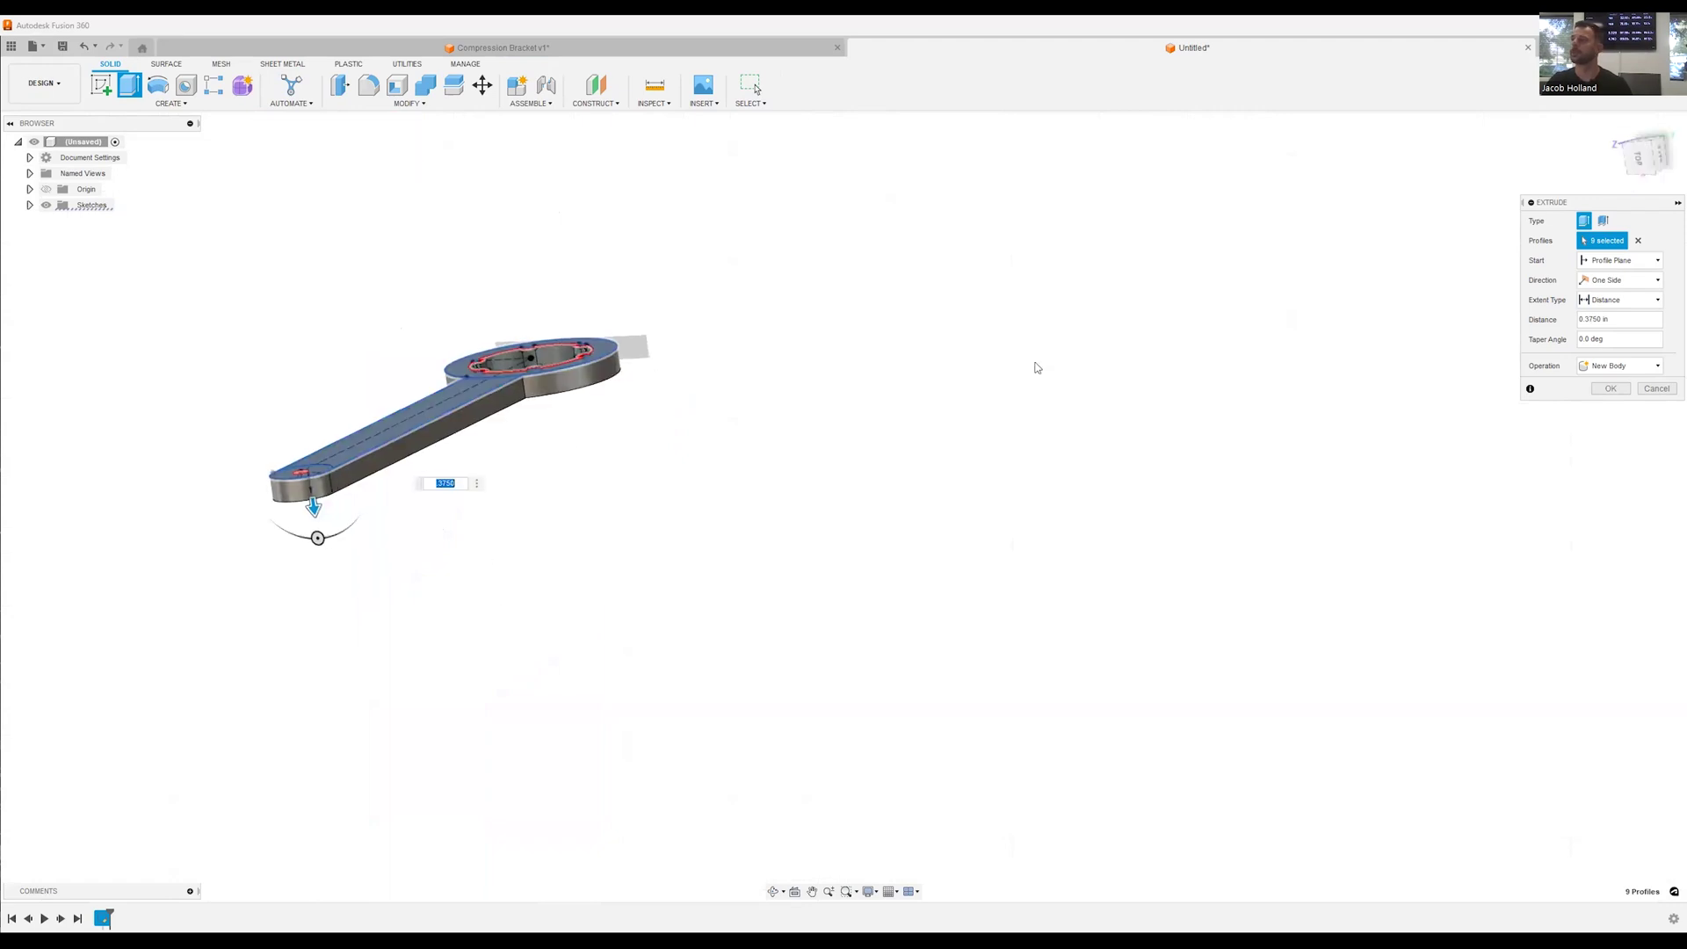
{"action": "key", "text": "Return"}
Create a sketch on the bracket's flat face and draw a horizontal line across the full ring just above the origin
{"action": "mouse_move", "coordinate": [1025, 384]}
{"action": "middle_mouse_down", "text": "shift"}
{"action": "mouse_move", "coordinate": [614, 483]}
{"action": "mouse_move", "coordinate": [384, 278]}
{"action": "middle_mouse_up", "text": "shift"}
{"action": "scroll", "coordinate": [614, 483], "scroll_direction": "down", "scroll_amount": 2}
{"action": "left_click", "coordinate": [104, 87]}
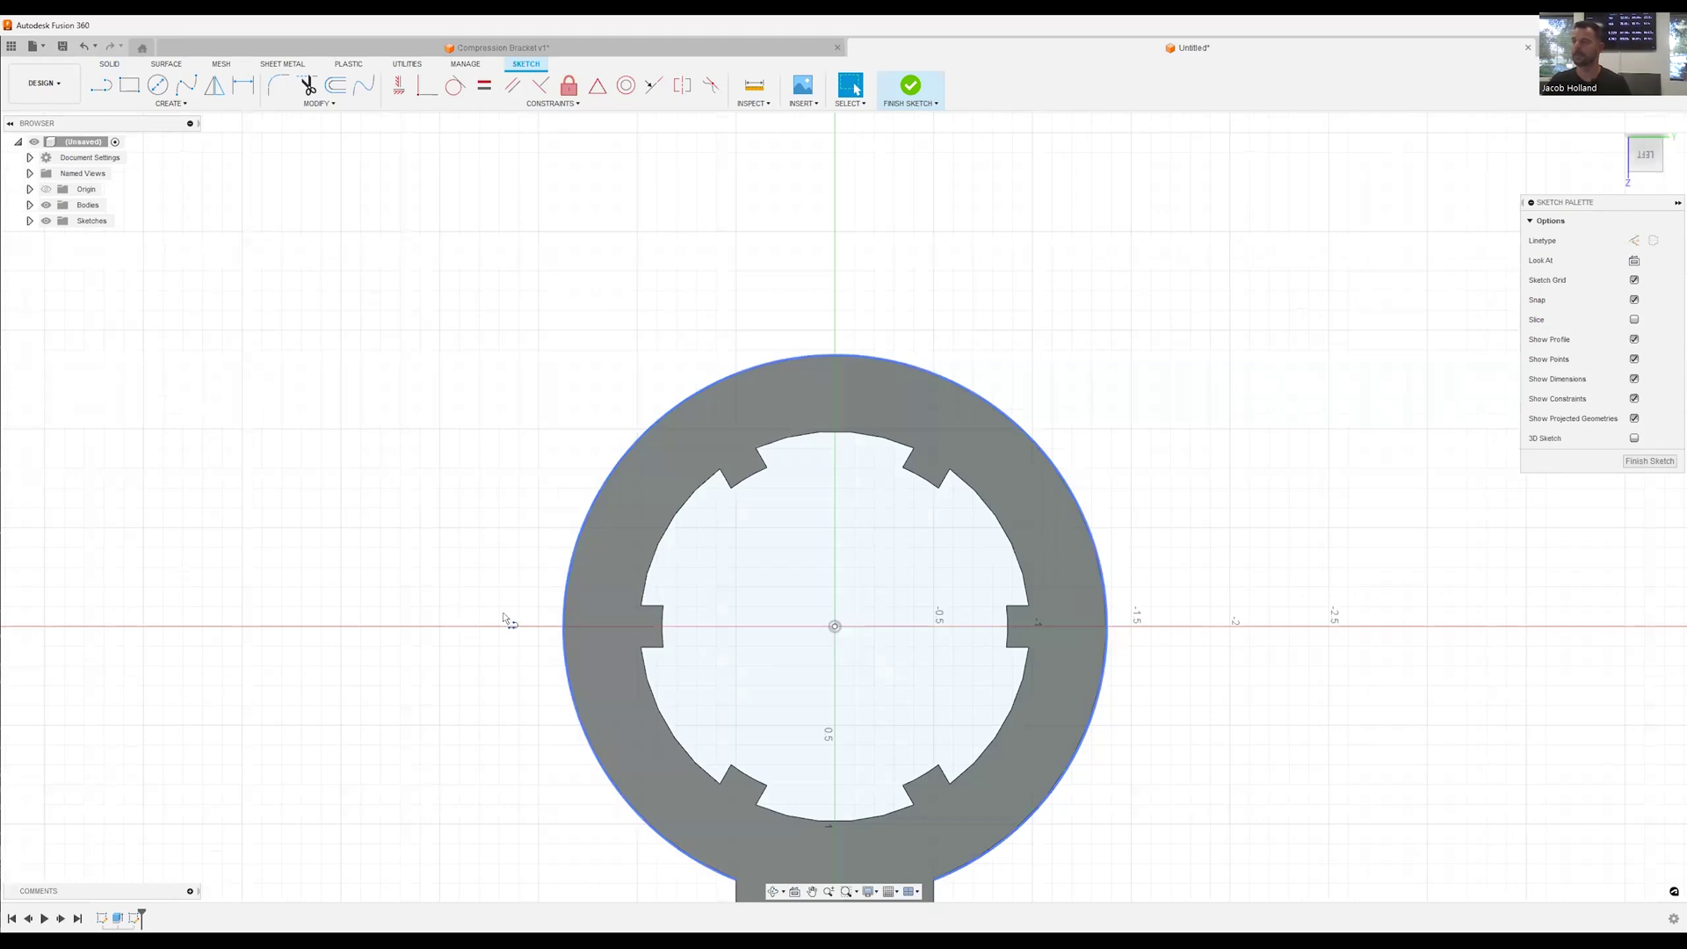
{"action": "key", "text": "l"}
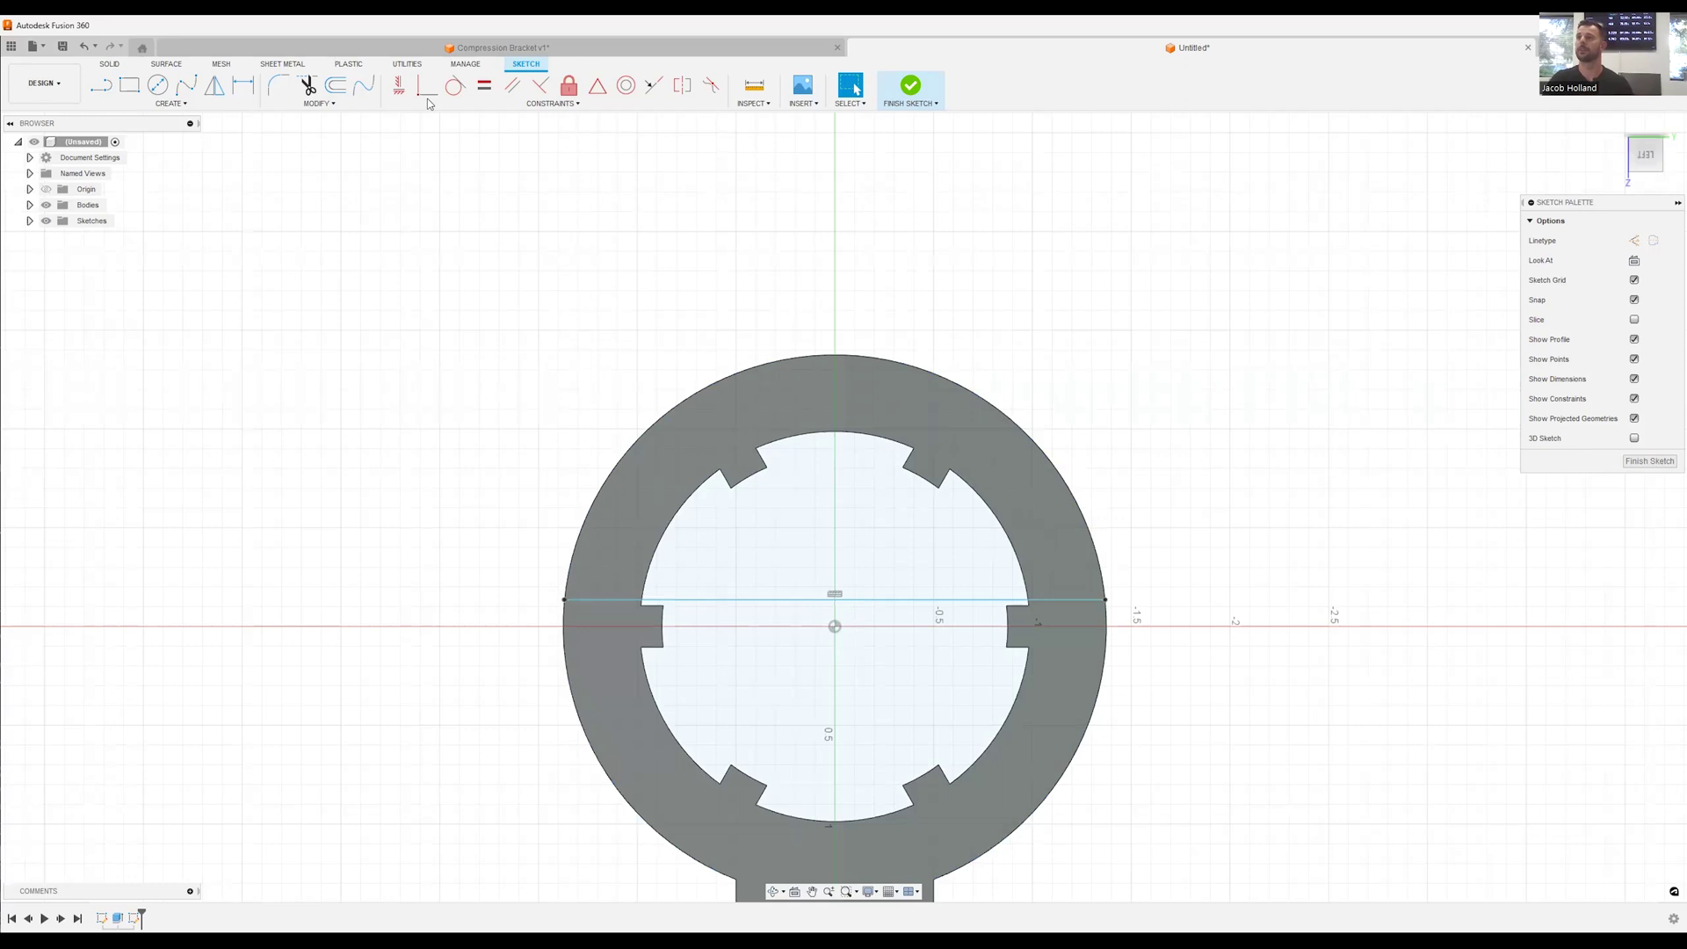
Constrain the horizontal line coincident with the upper corner of the ring's side tab
{"action": "key", "text": "h"}
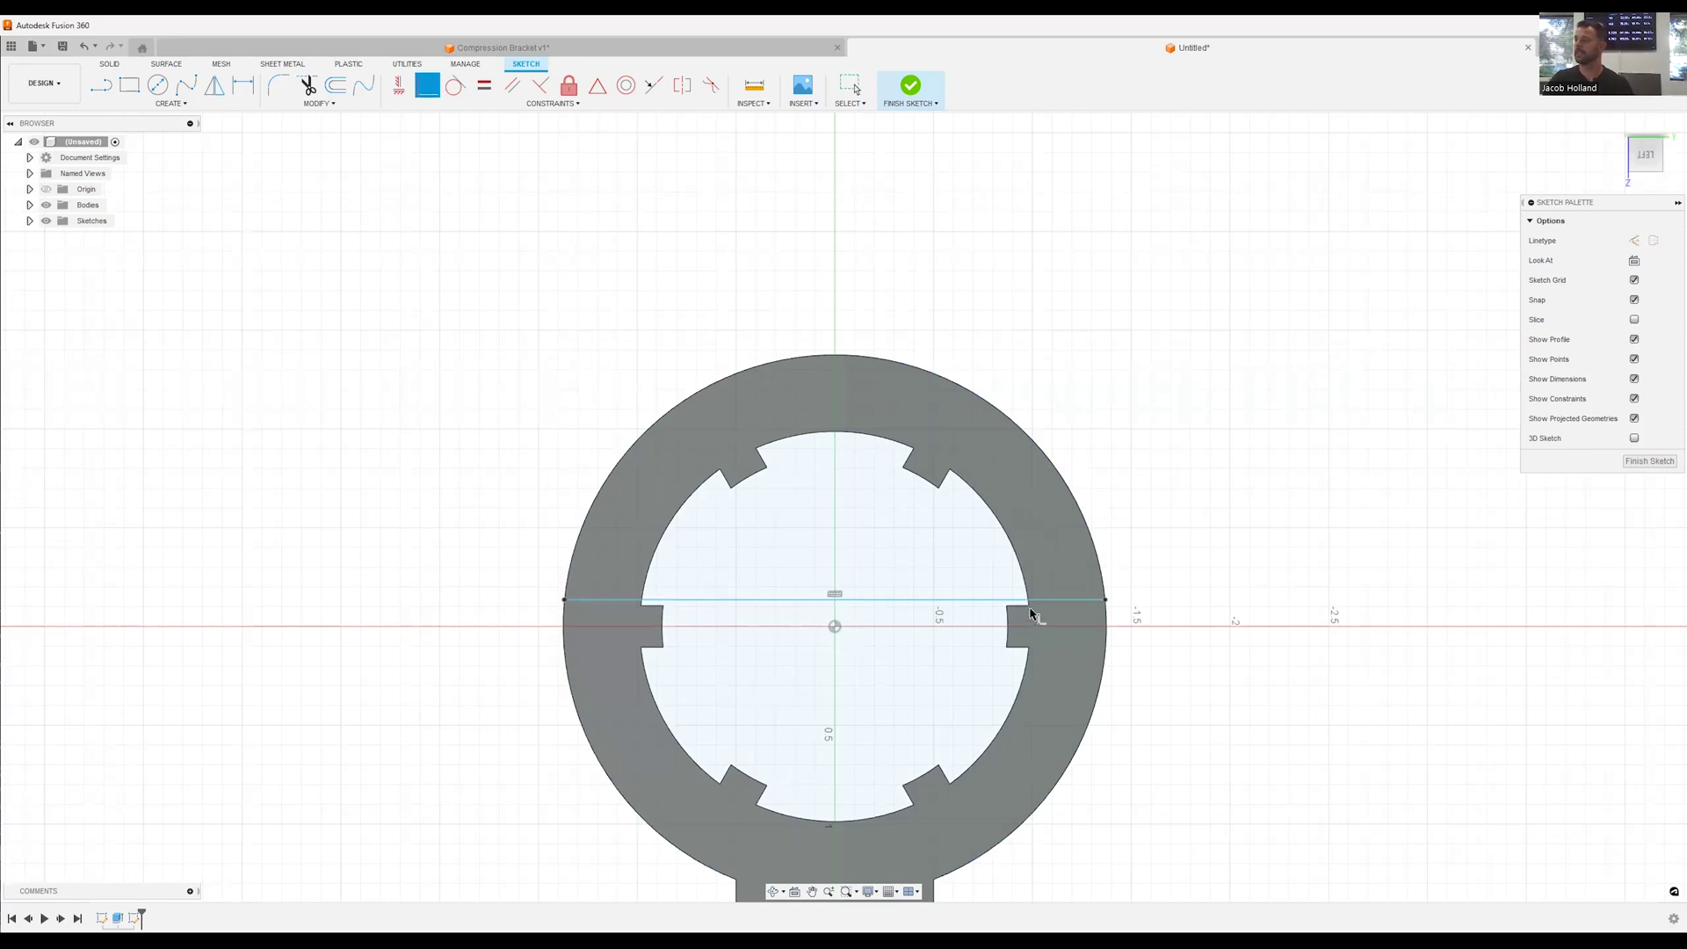
{"action": "left_click", "coordinate": [1030, 605]}
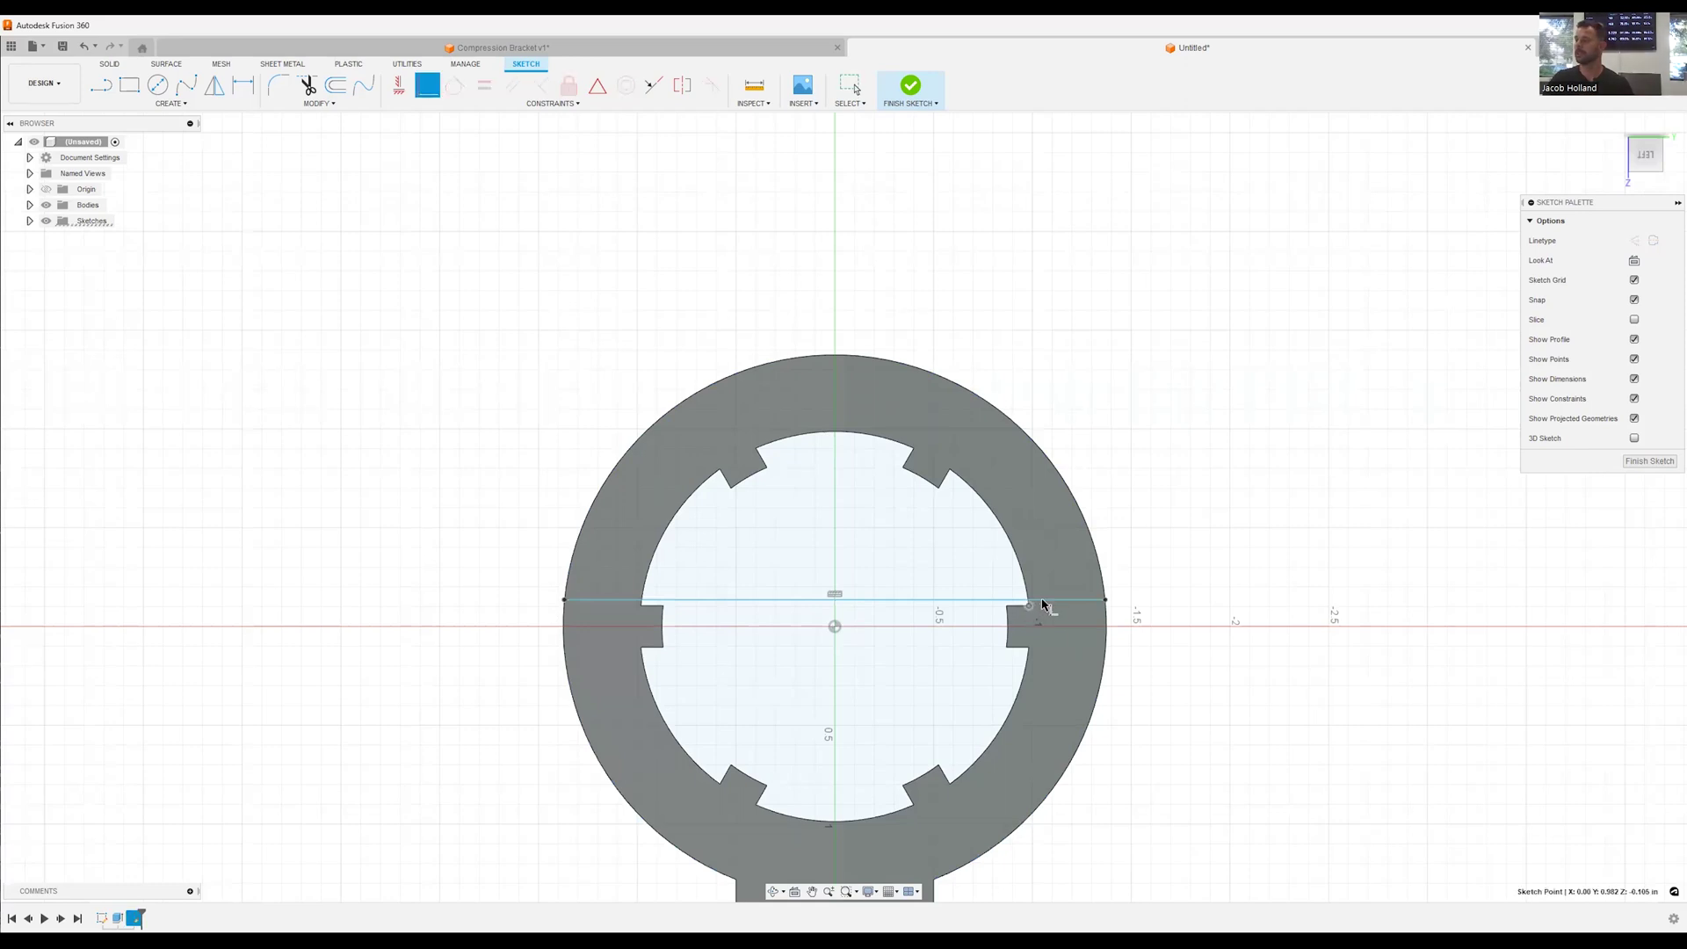
{"action": "left_click", "coordinate": [1044, 604]}
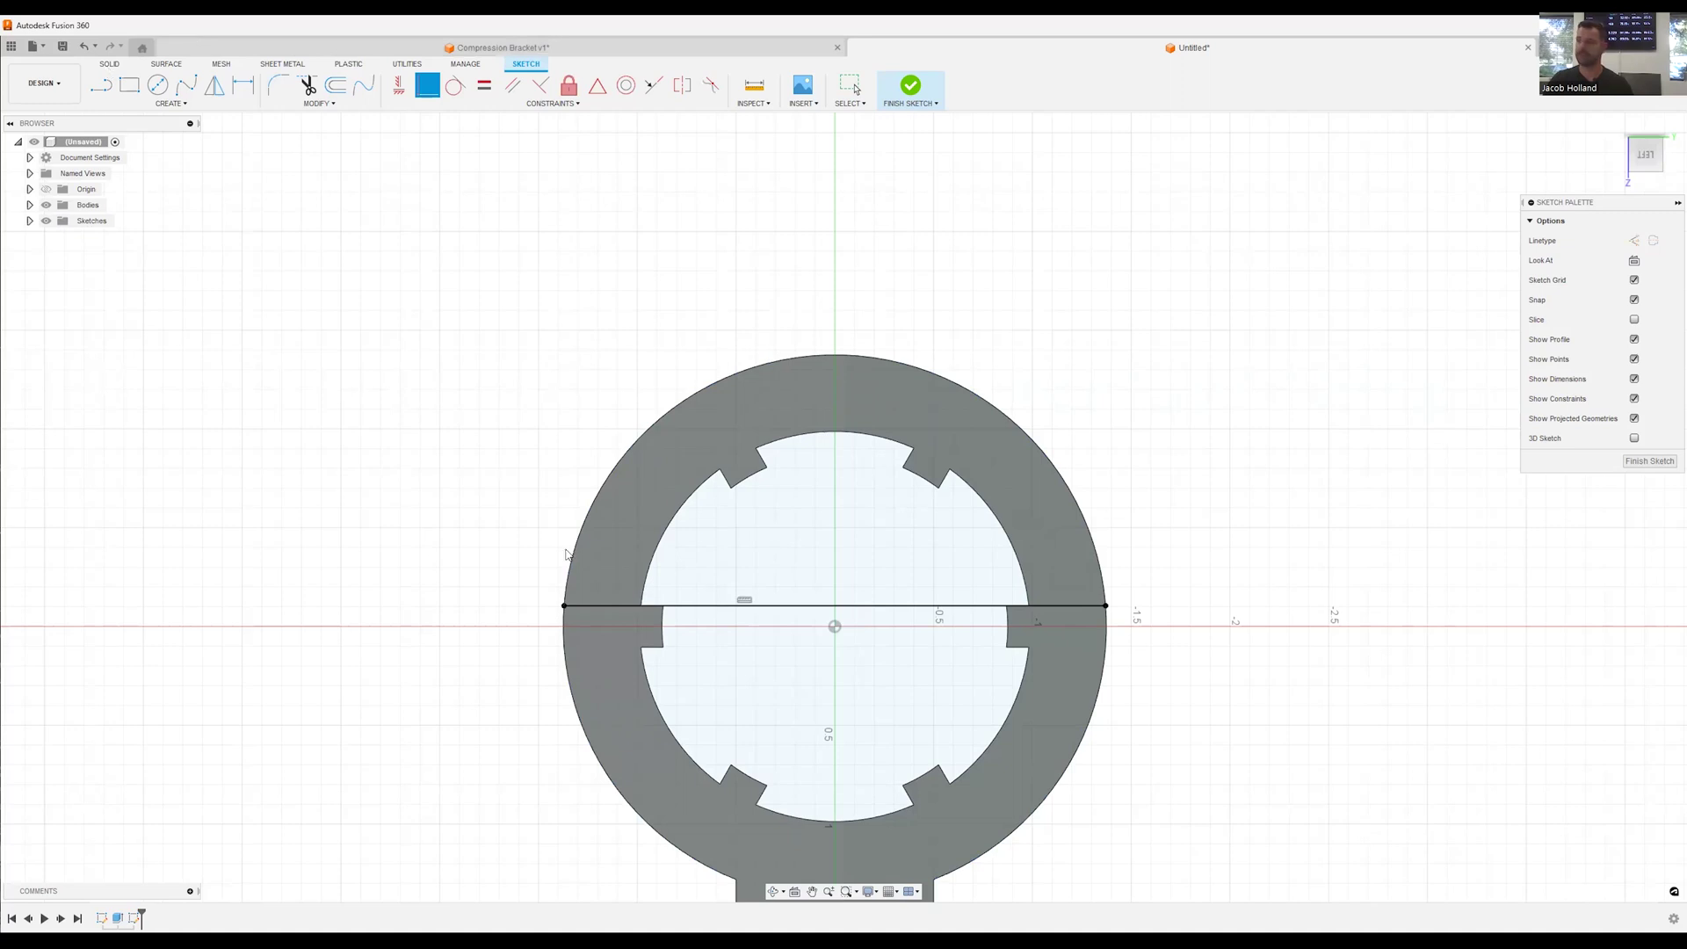
Extrude-cut the part of the ring above the horizontal line to leave an open fork
{"action": "left_click", "coordinate": [831, 413]}
{"action": "key", "text": "e"}
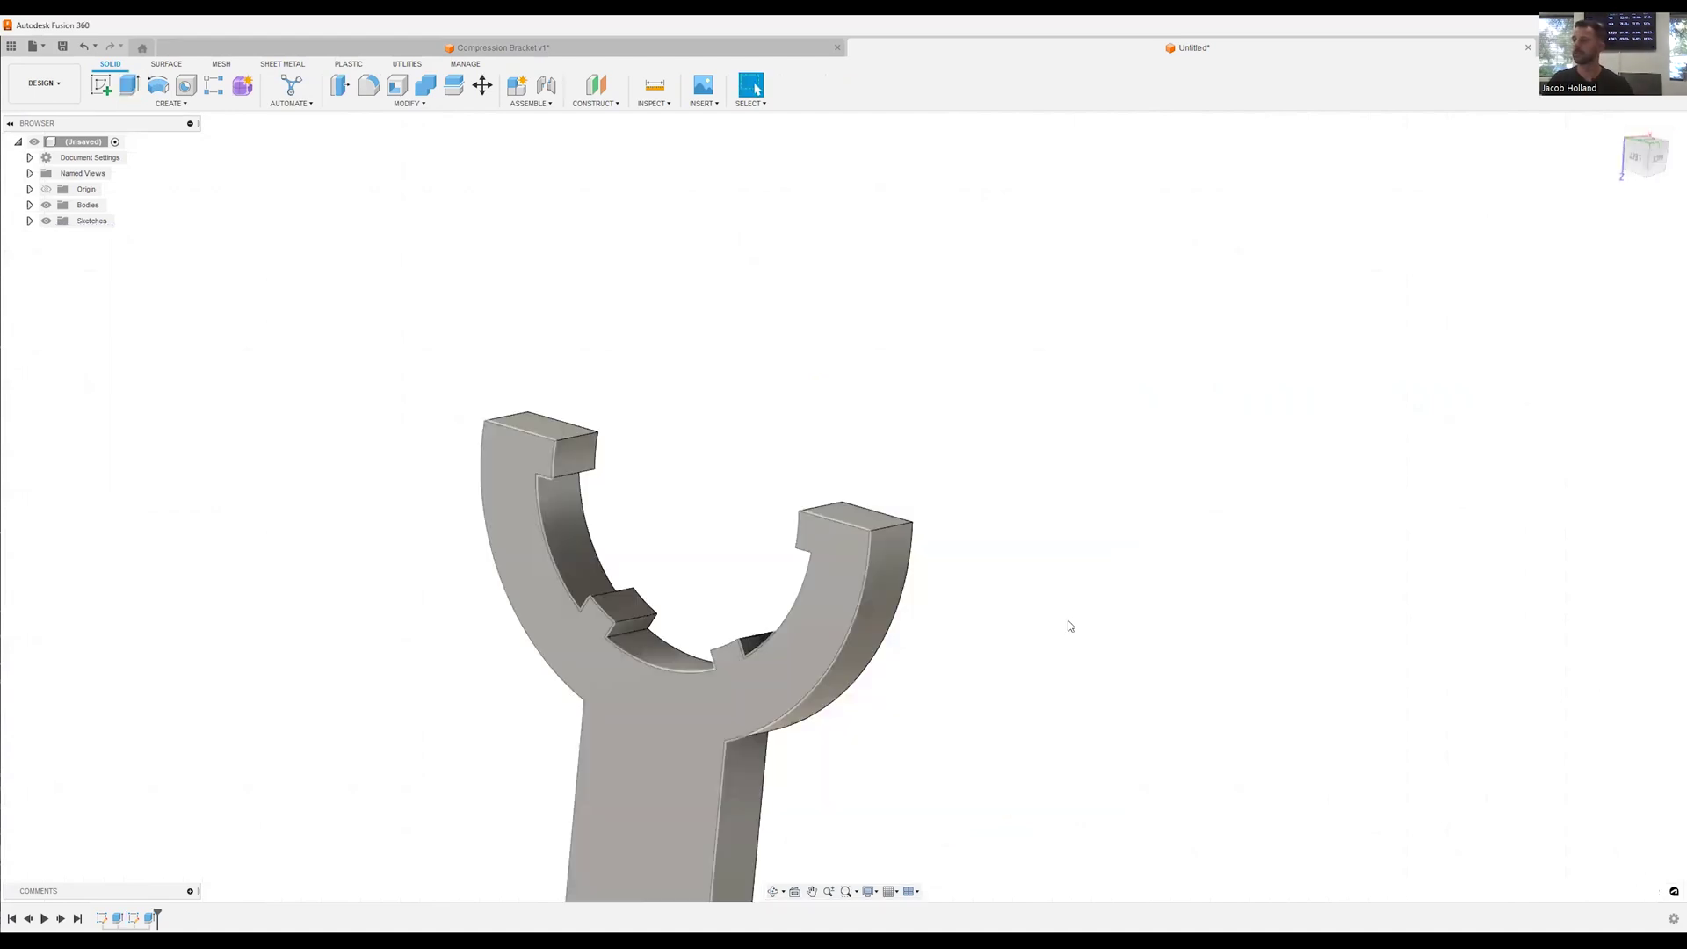
{"action": "middle_click_drag", "start_coordinate": [1067, 620], "coordinate": [1142, 571], "text": "shift"}
Fillet the two edges where the arm meets the ring with a 1 in radius
{"action": "left_click", "coordinate": [368, 93]}
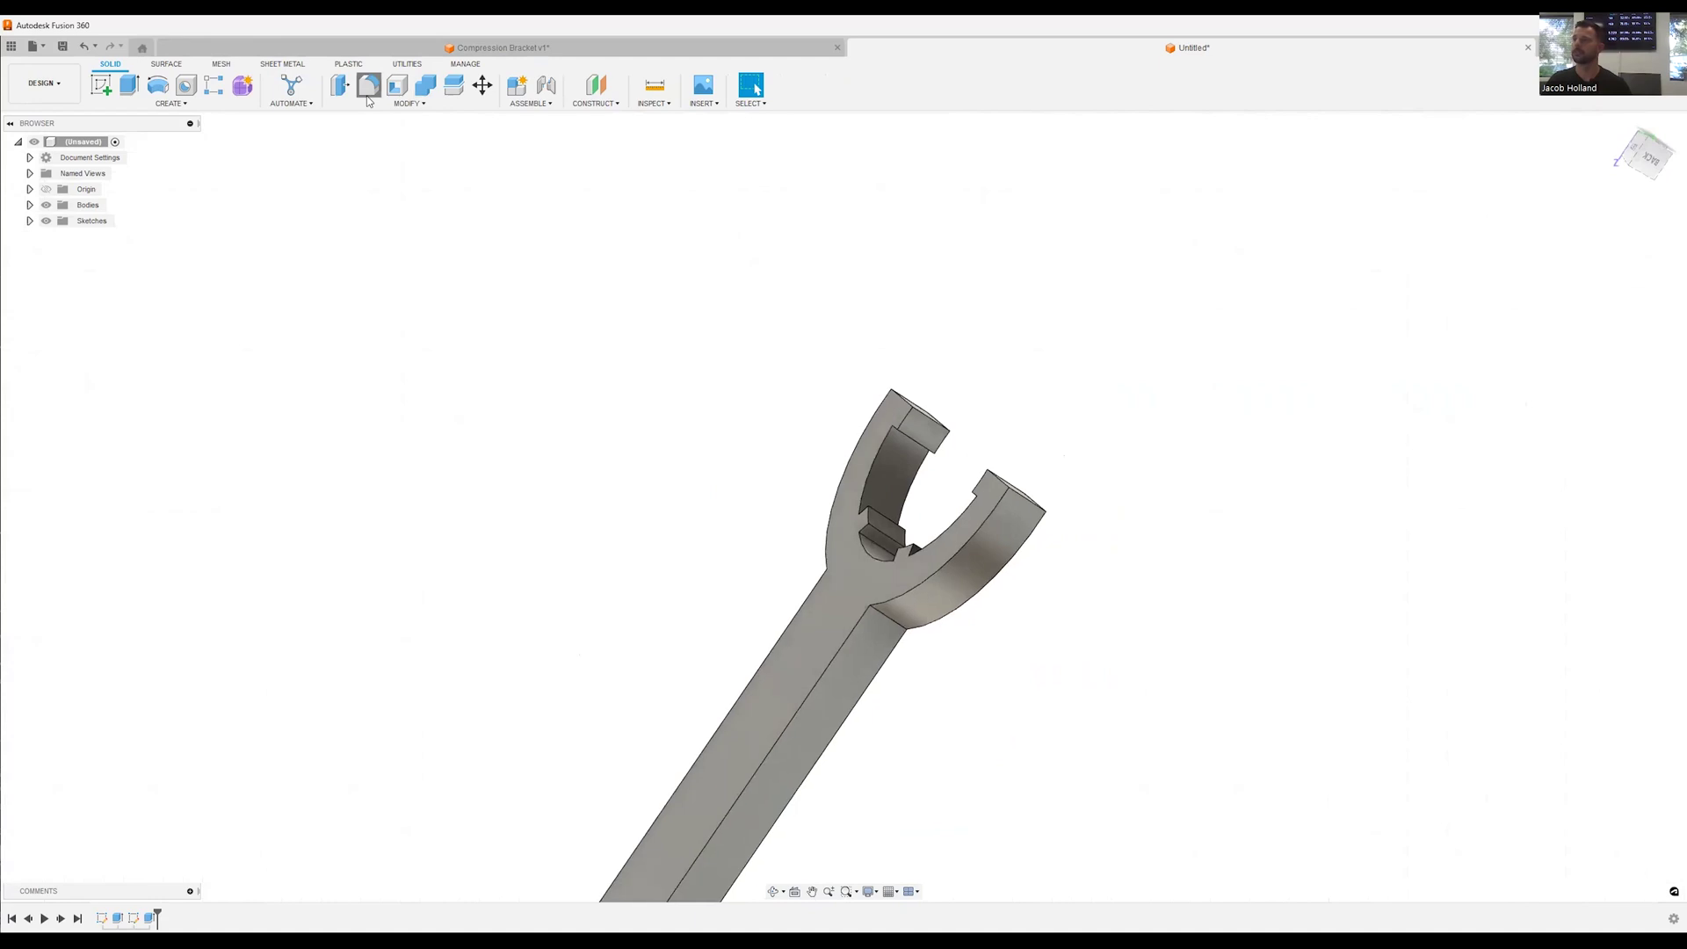
{"action": "scroll", "coordinate": [914, 613], "scroll_direction": "up", "scroll_amount": 2}
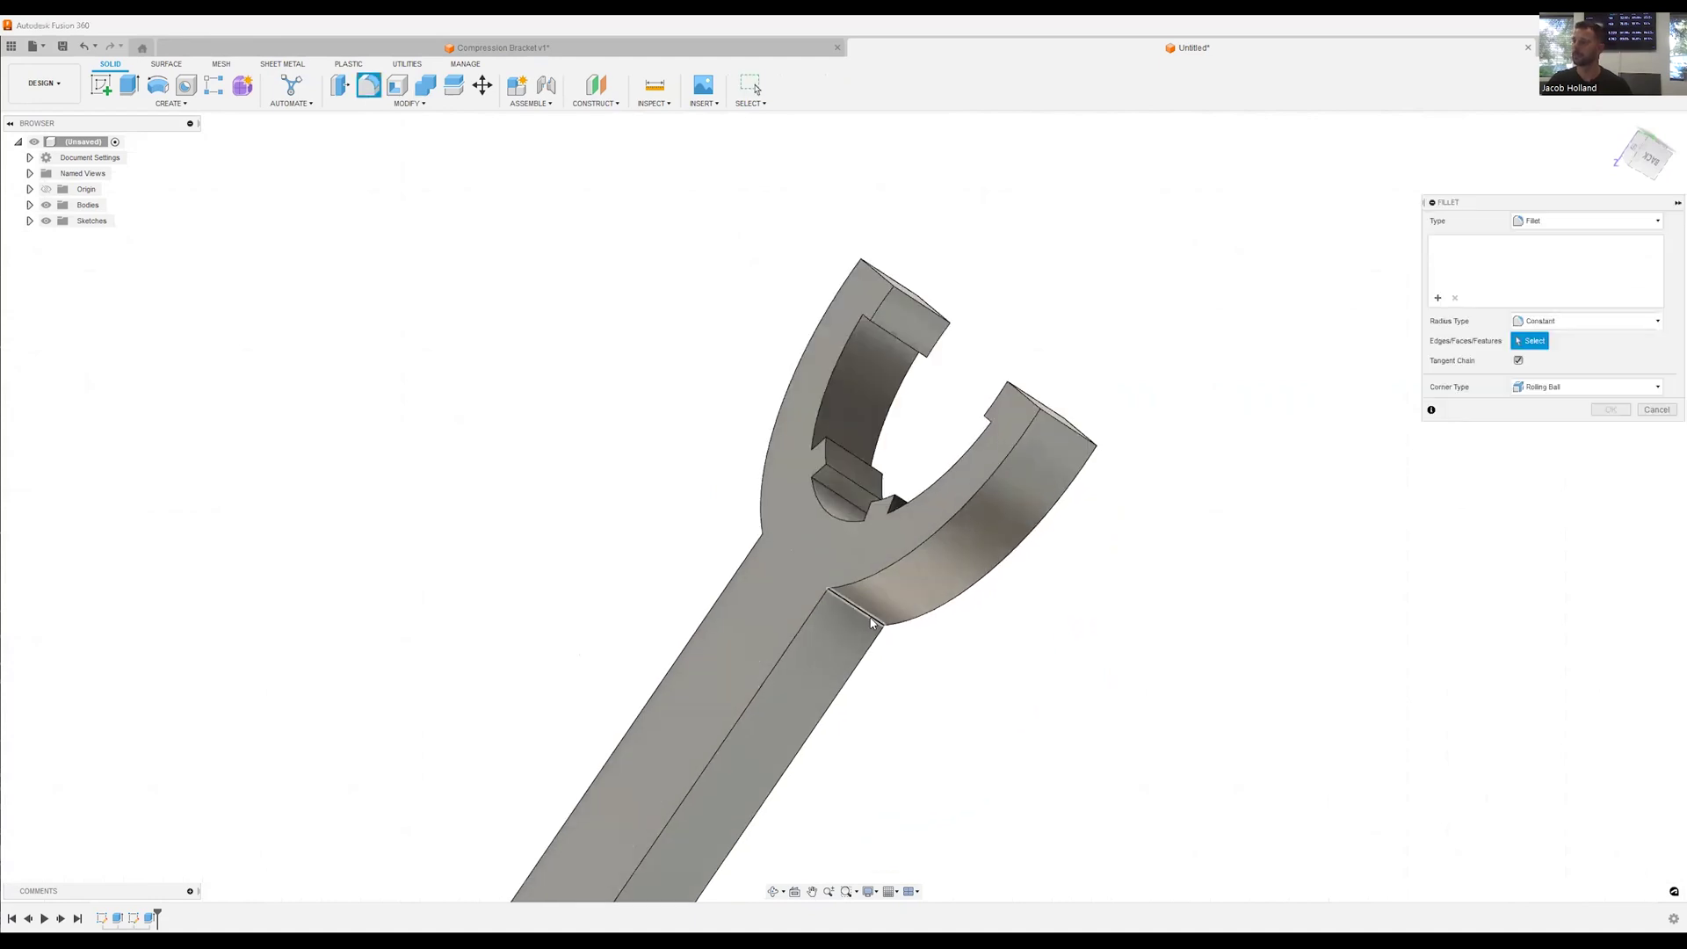
{"action": "left_click", "coordinate": [840, 610]}
{"action": "middle_click_drag", "start_coordinate": [841, 610], "coordinate": [833, 556], "text": "shift"}
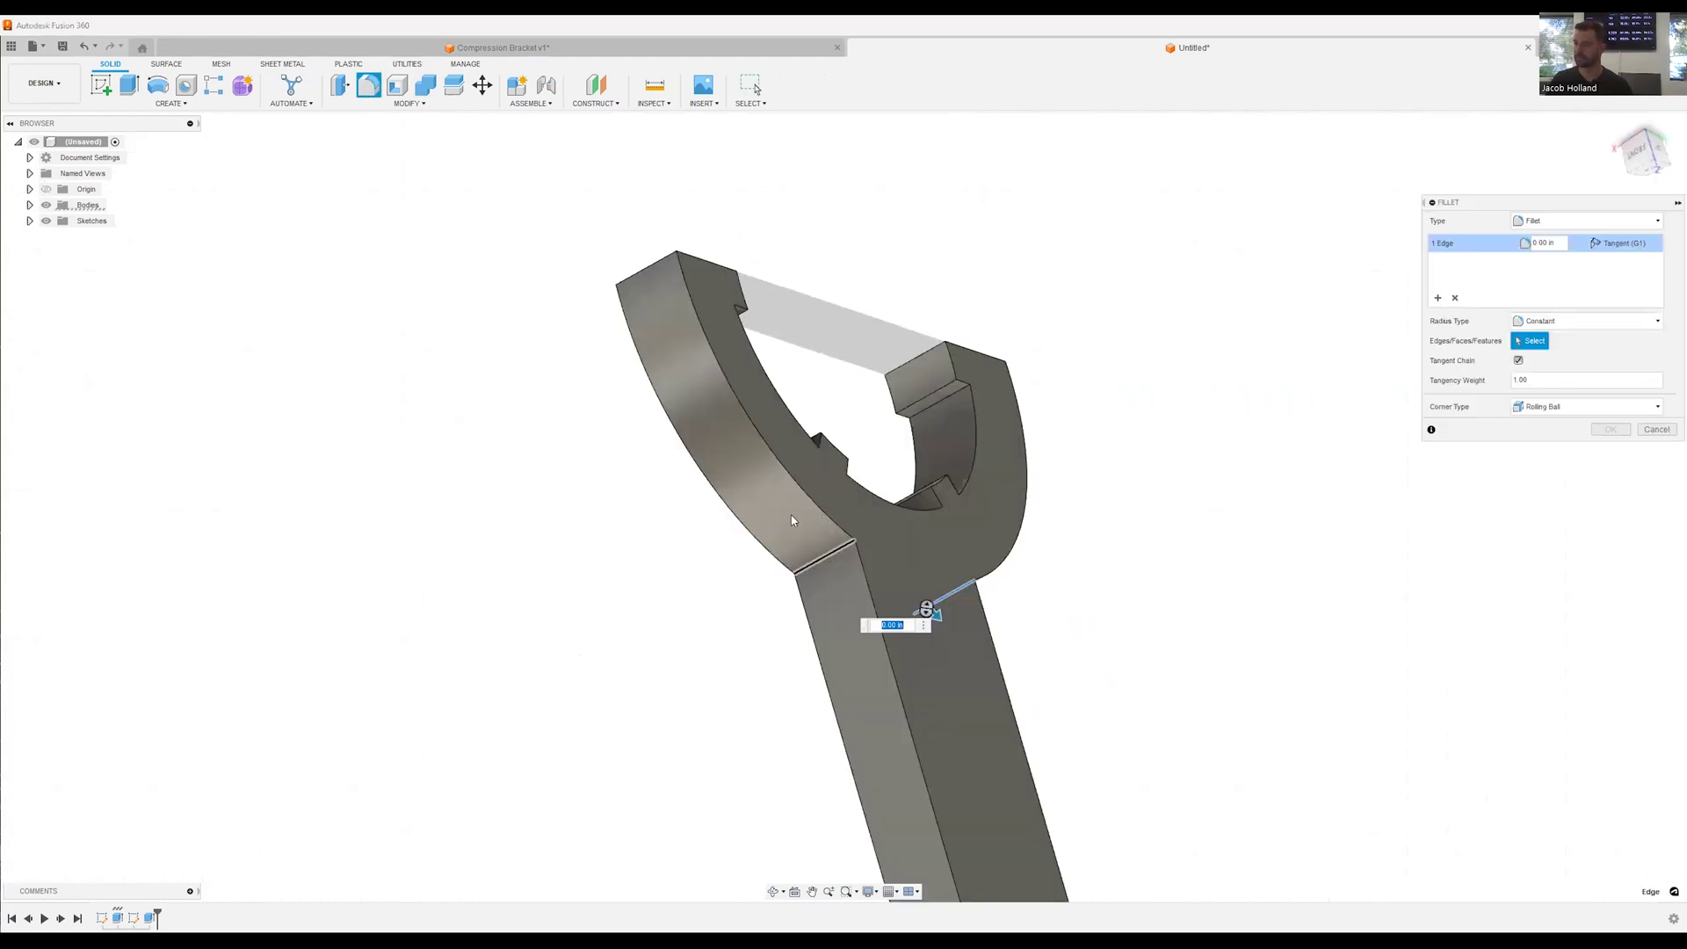
{"action": "left_click", "coordinate": [830, 556]}
{"action": "type", "text": "1"}
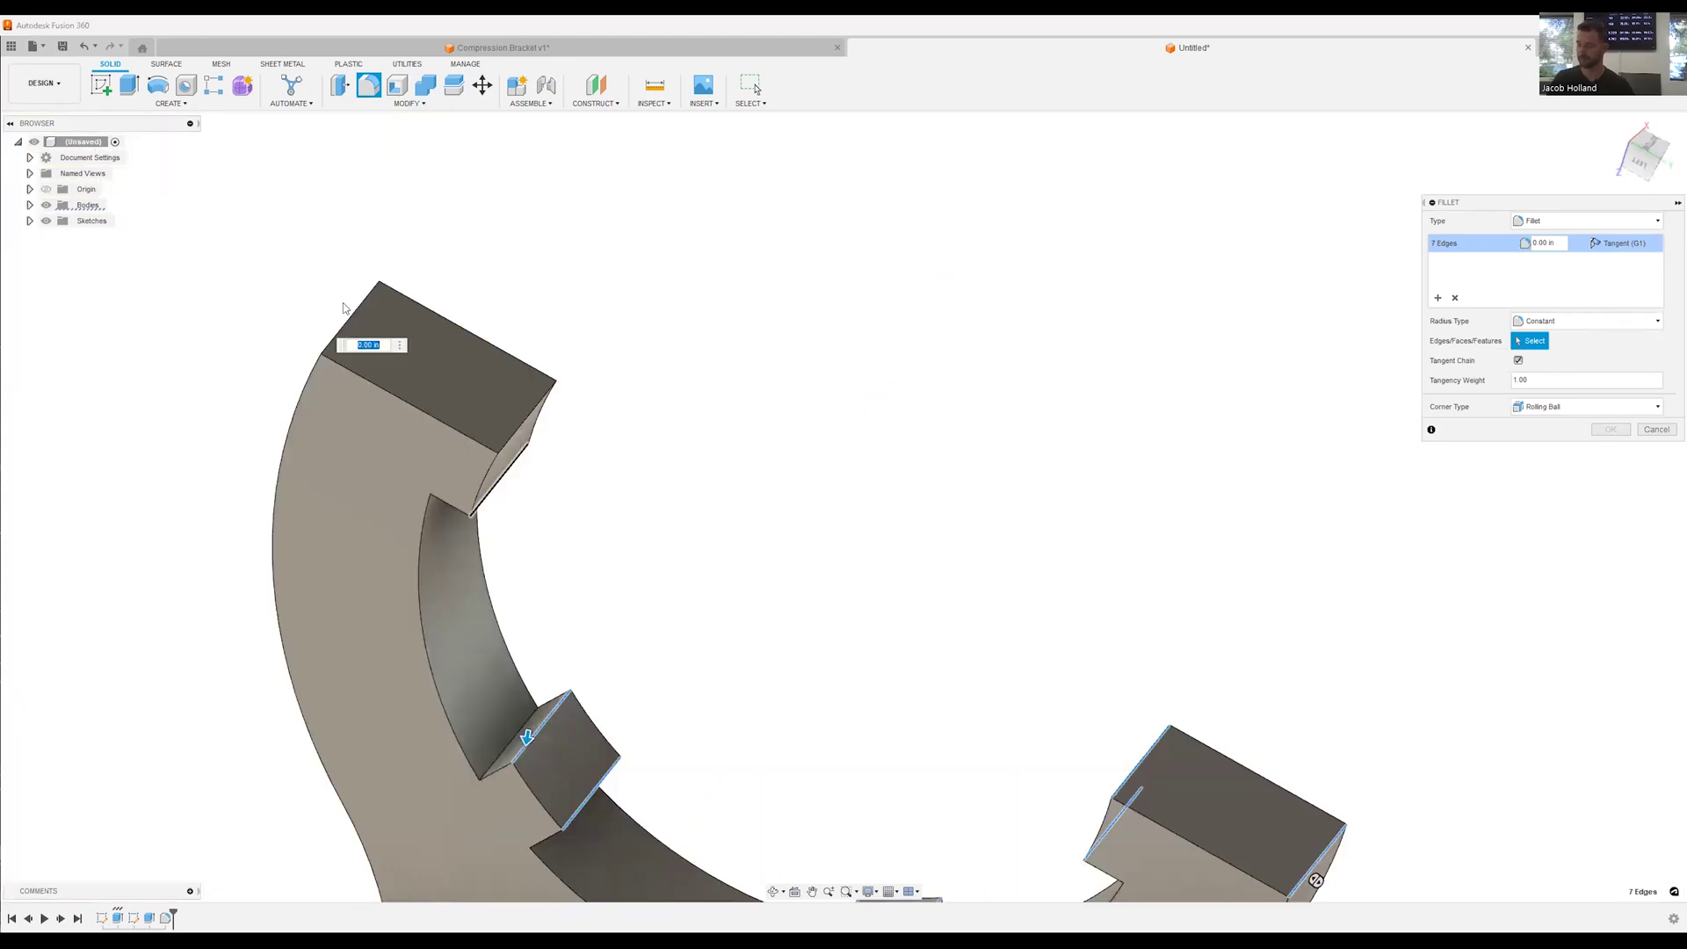
Fillet the edges of the fork tips and the inner tabs with a 0.05 in radius
{"action": "left_click", "coordinate": [341, 313]}
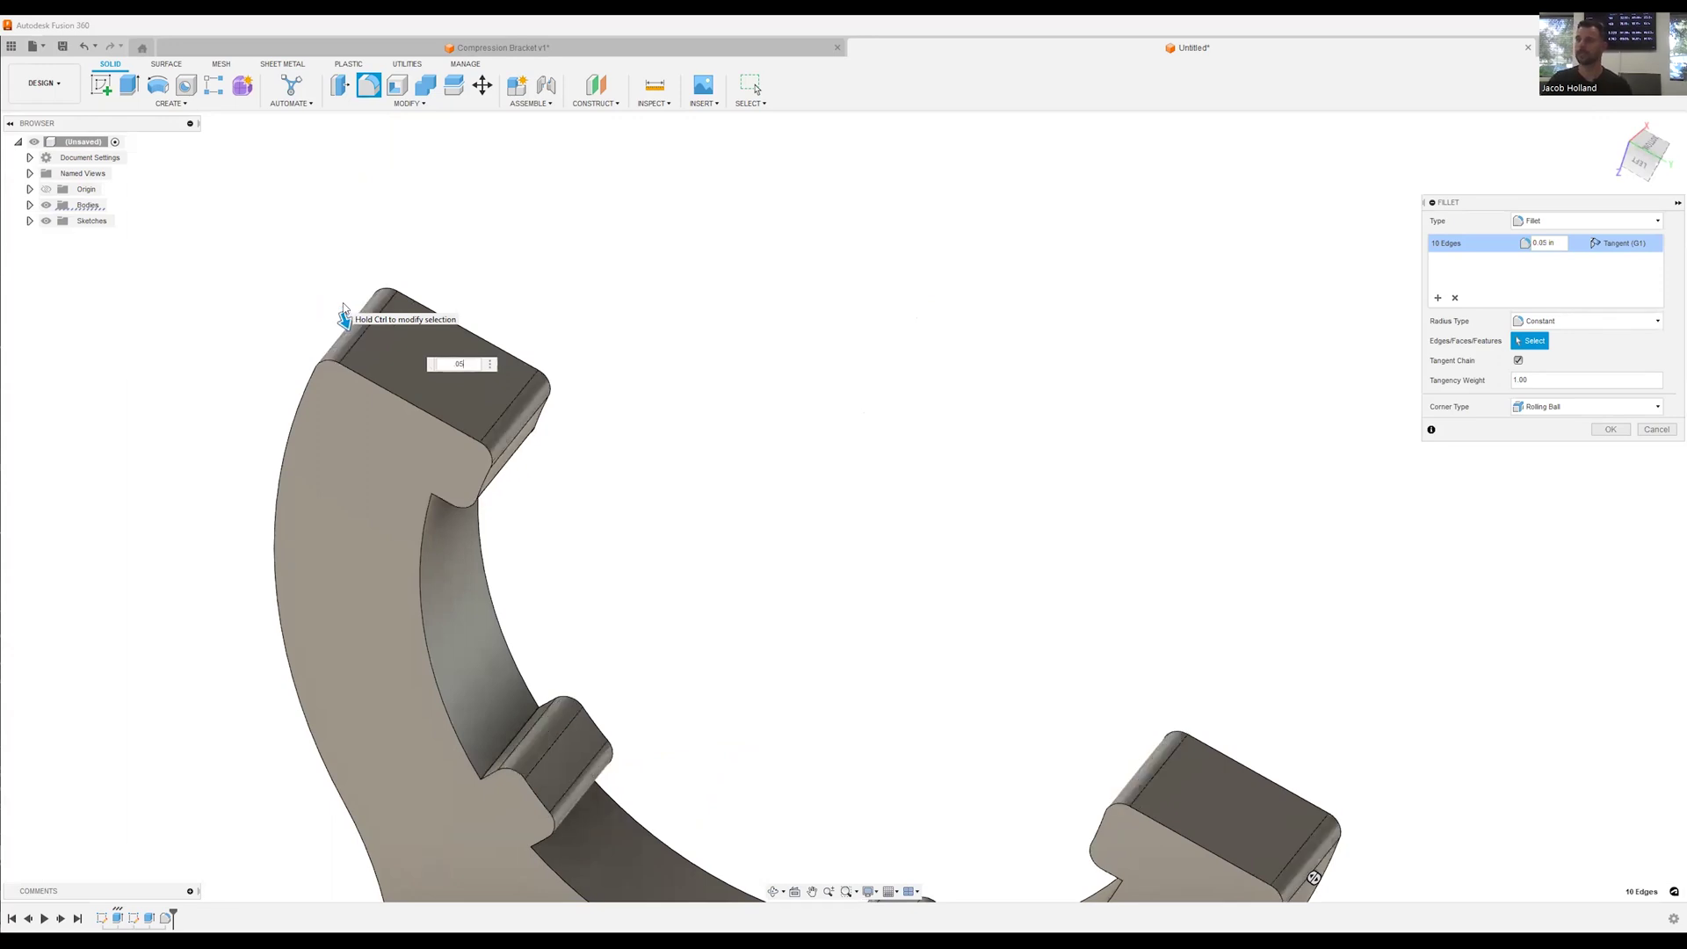
{"action": "key", "text": "Return"}
{"action": "scroll", "coordinate": [372, 304], "scroll_direction": "down", "scroll_amount": 10}
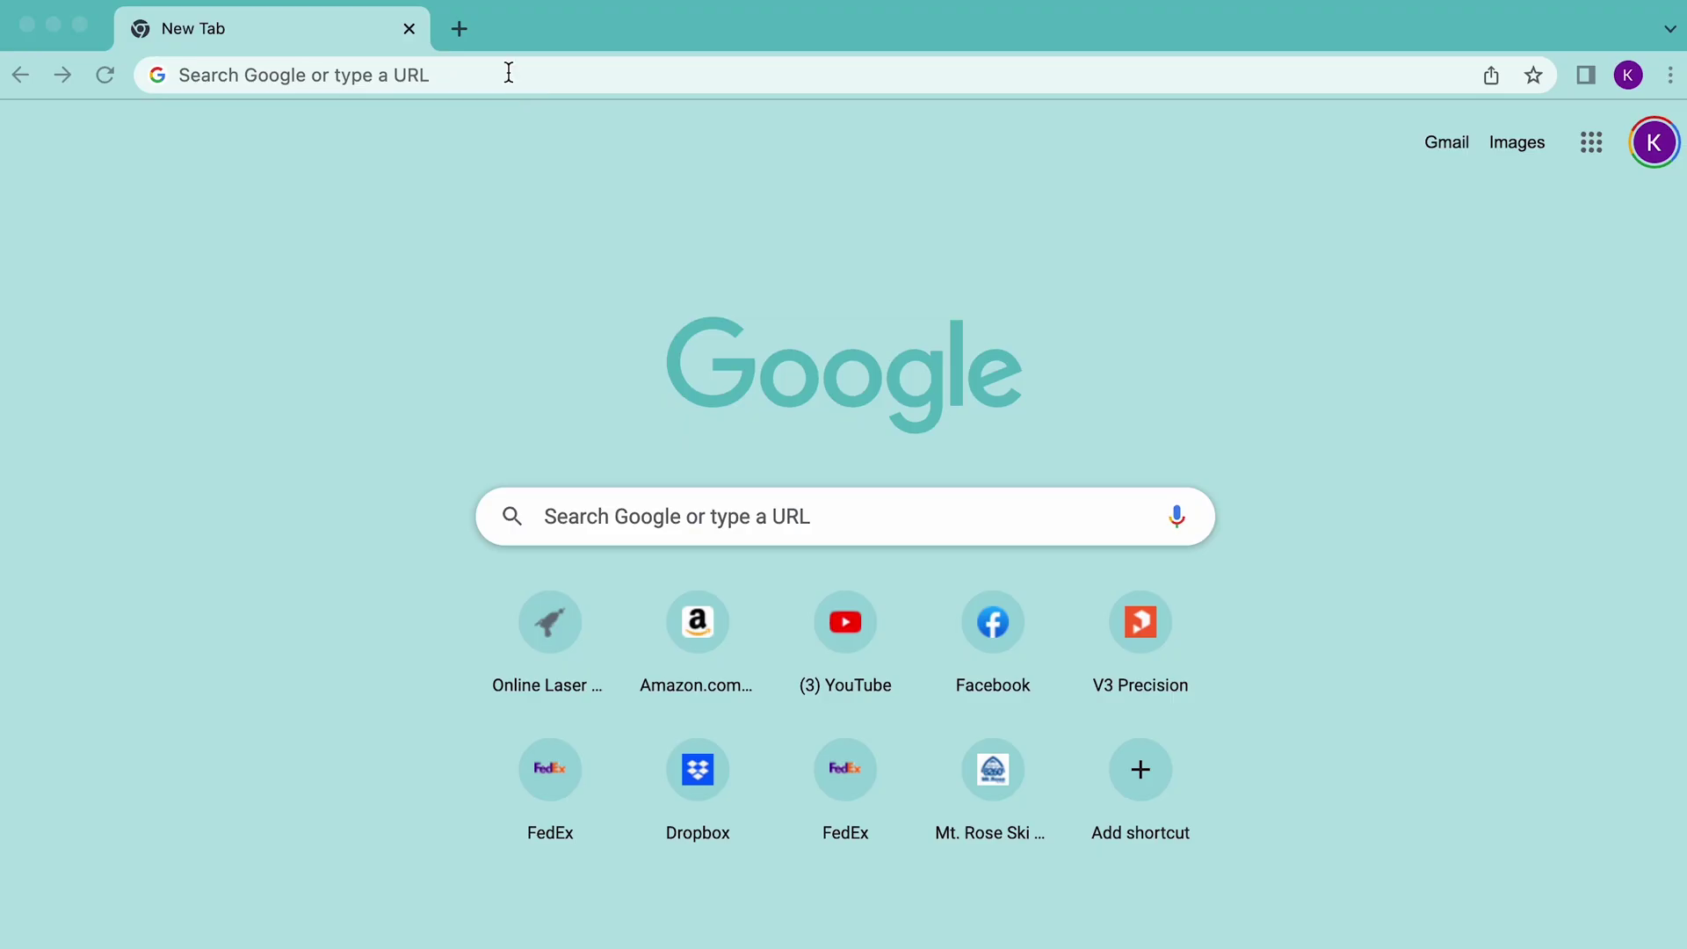
Switch to the web browser and go to sendcutsend.com
{"action": "left_click", "coordinate": [509, 72]}
{"action": "type", "text": "send"}
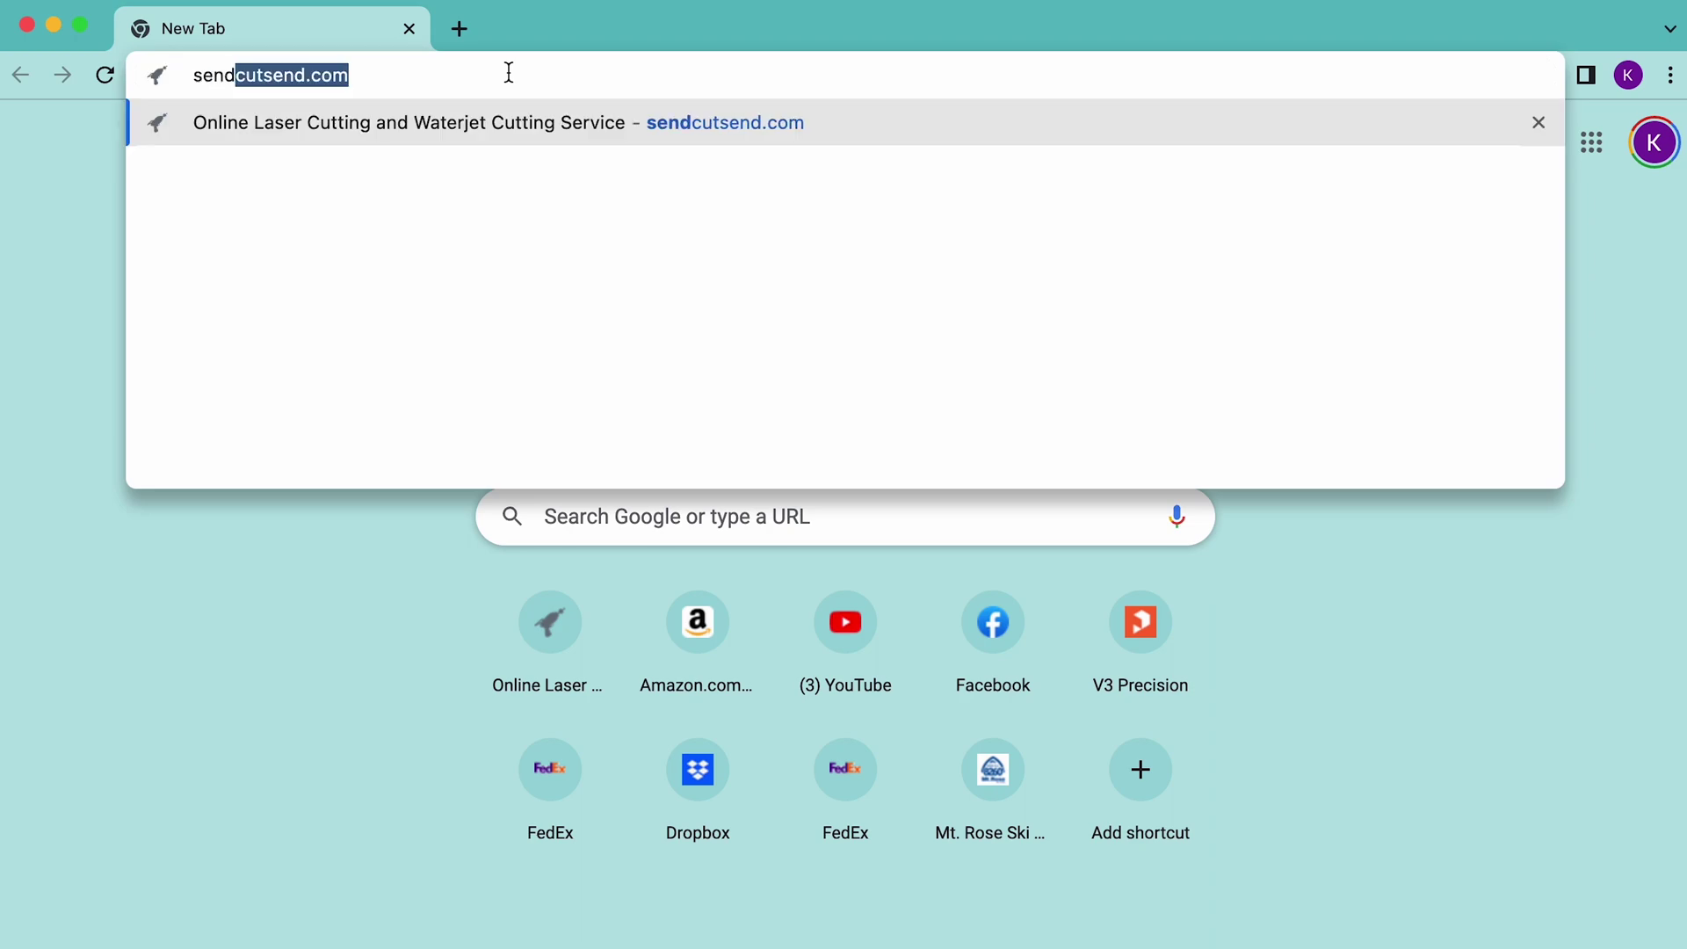
{"action": "key", "text": "Return"}
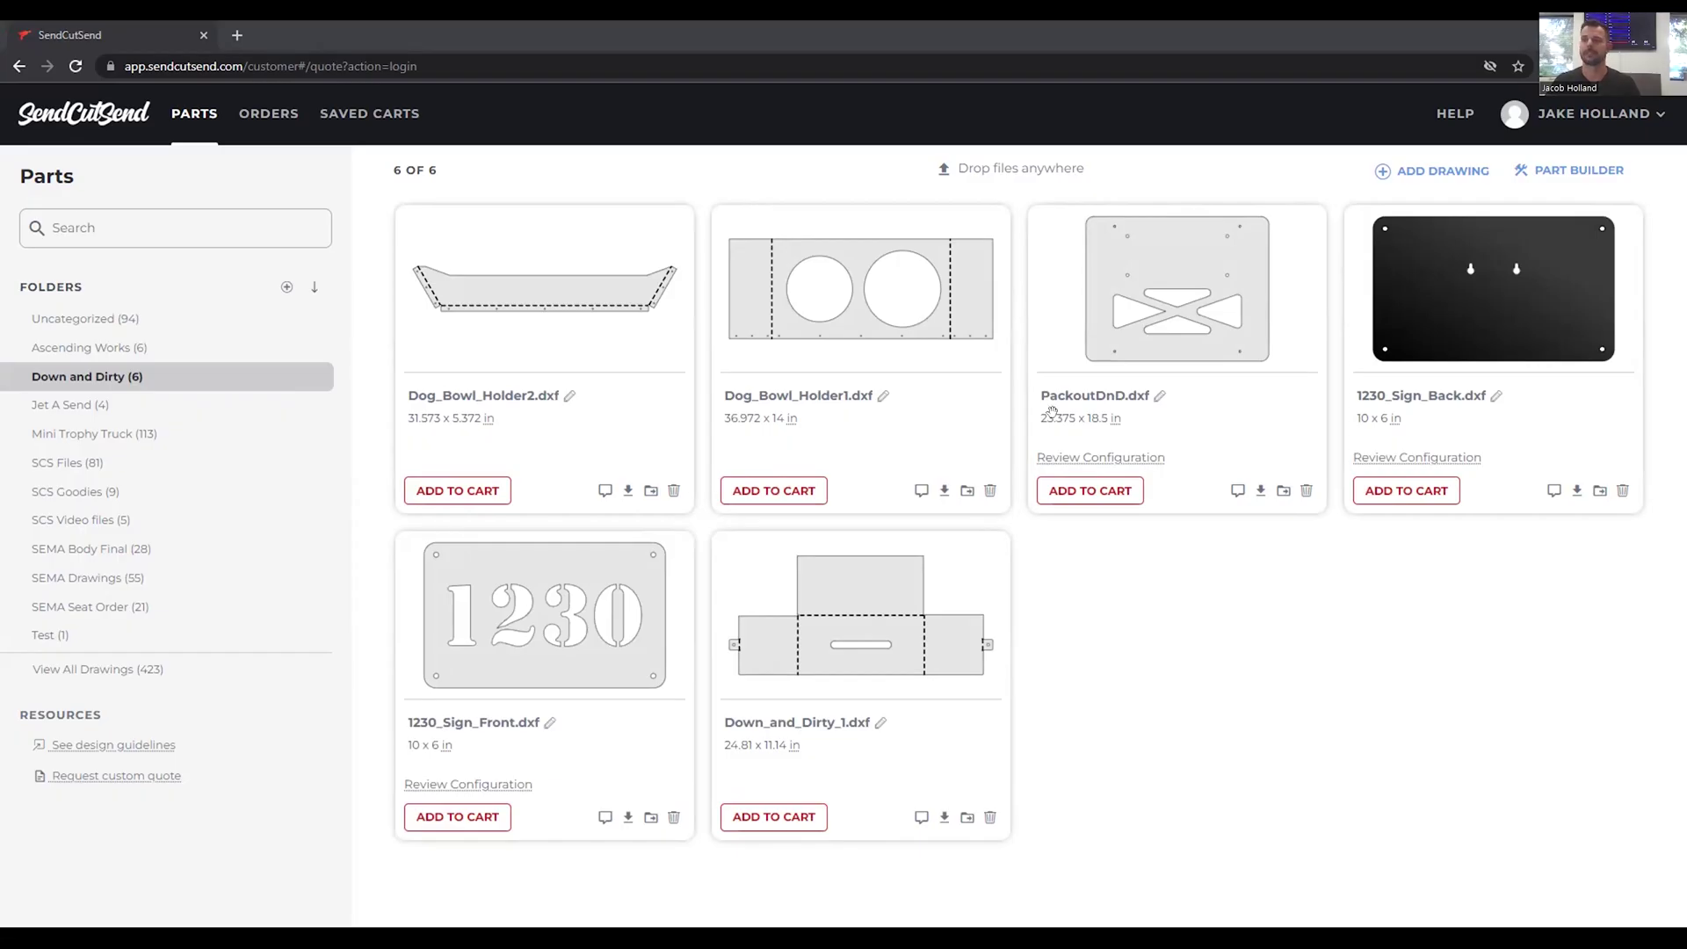
Upload the bracket drawing to the parts library and confirm its drawing units as inches
{"action": "left_click_drag", "start_coordinate": [1052, 411], "coordinate": [1130, 546]}
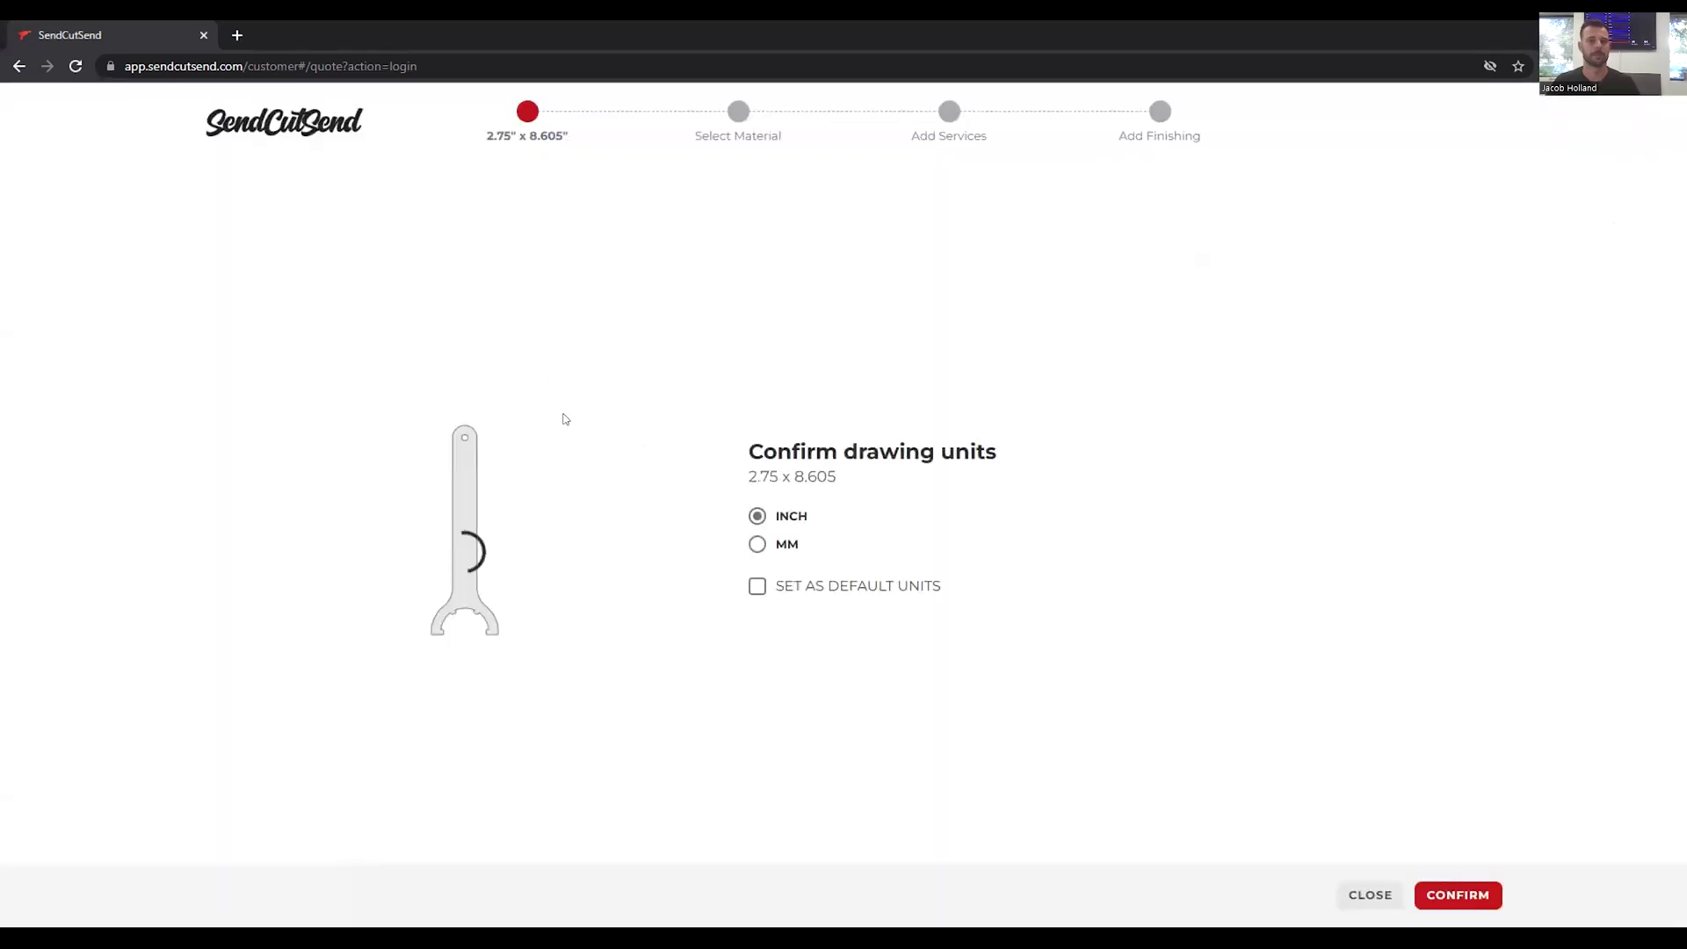
{"action": "left_click_drag", "start_coordinate": [839, 476], "coordinate": [746, 479]}
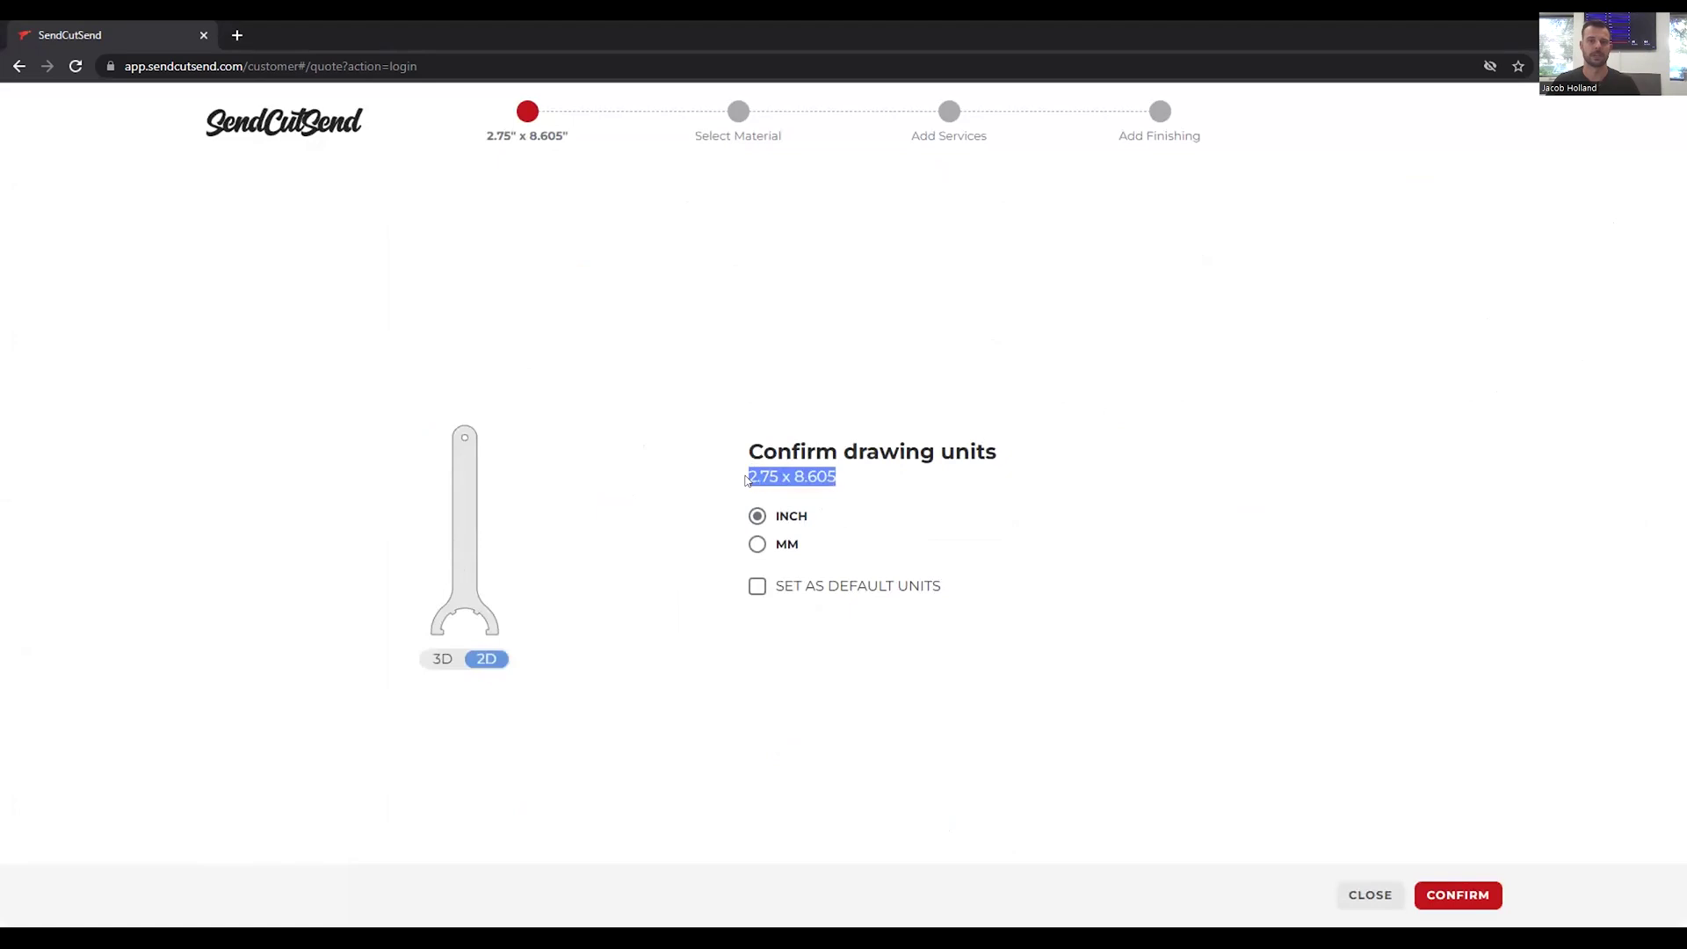
{"action": "left_click", "coordinate": [1473, 898]}
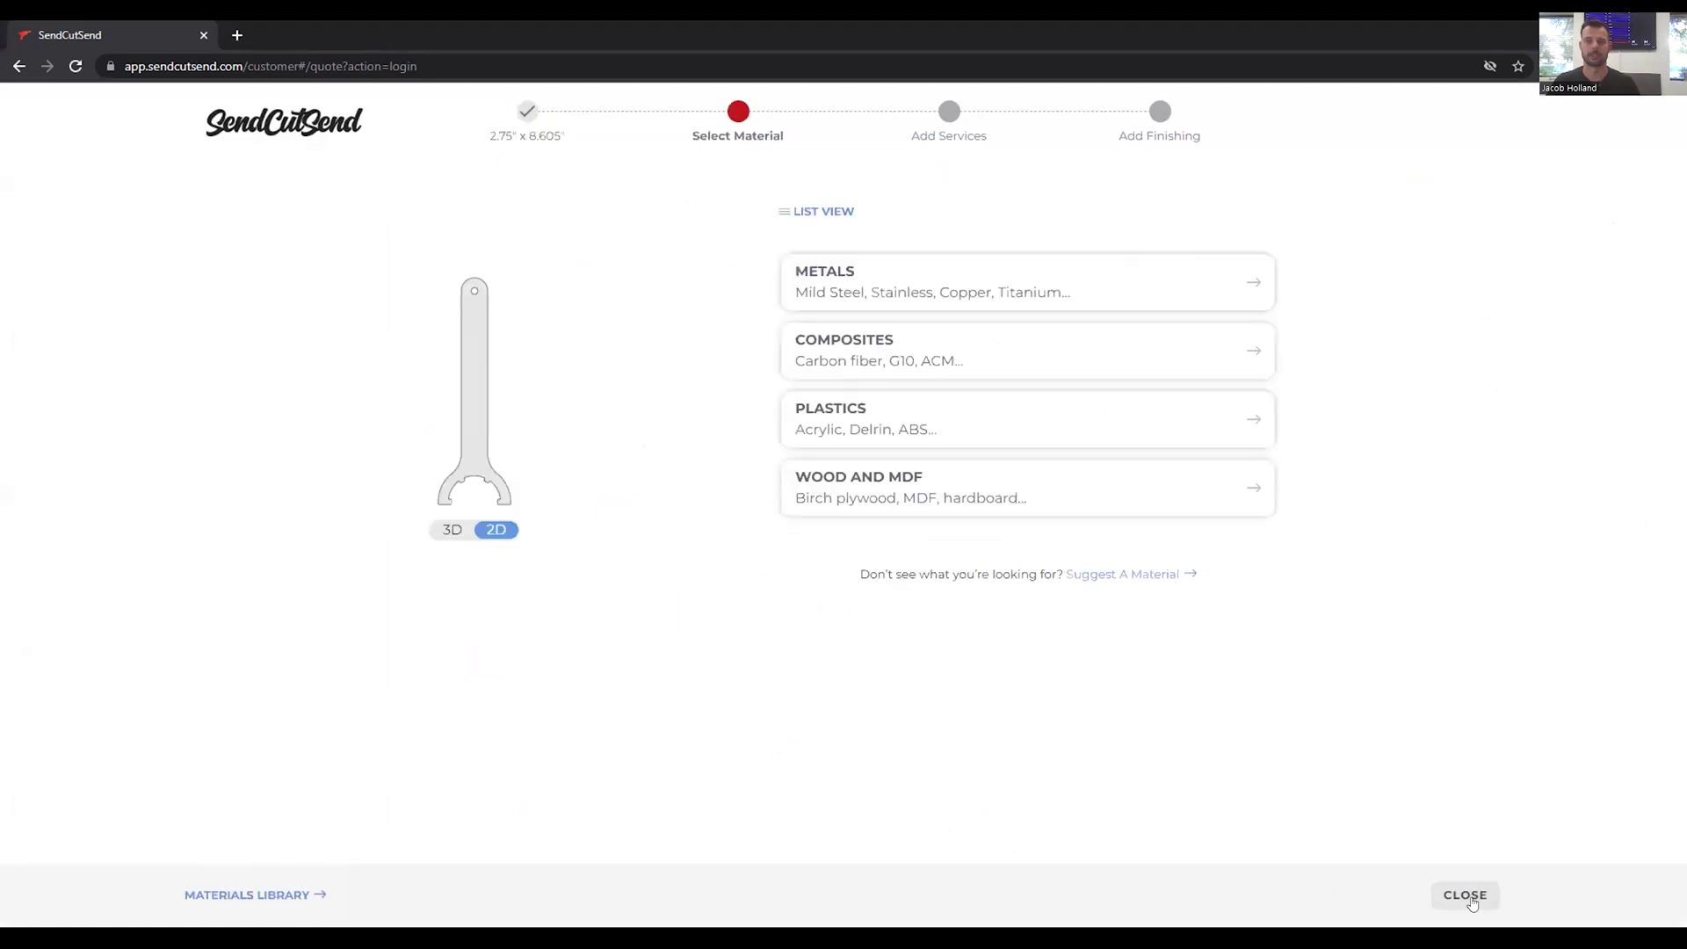
Choose .375 in thick 304 series stainless steel for the bracket and add one raw, unfinished part to the cart
{"action": "left_click", "coordinate": [896, 281]}
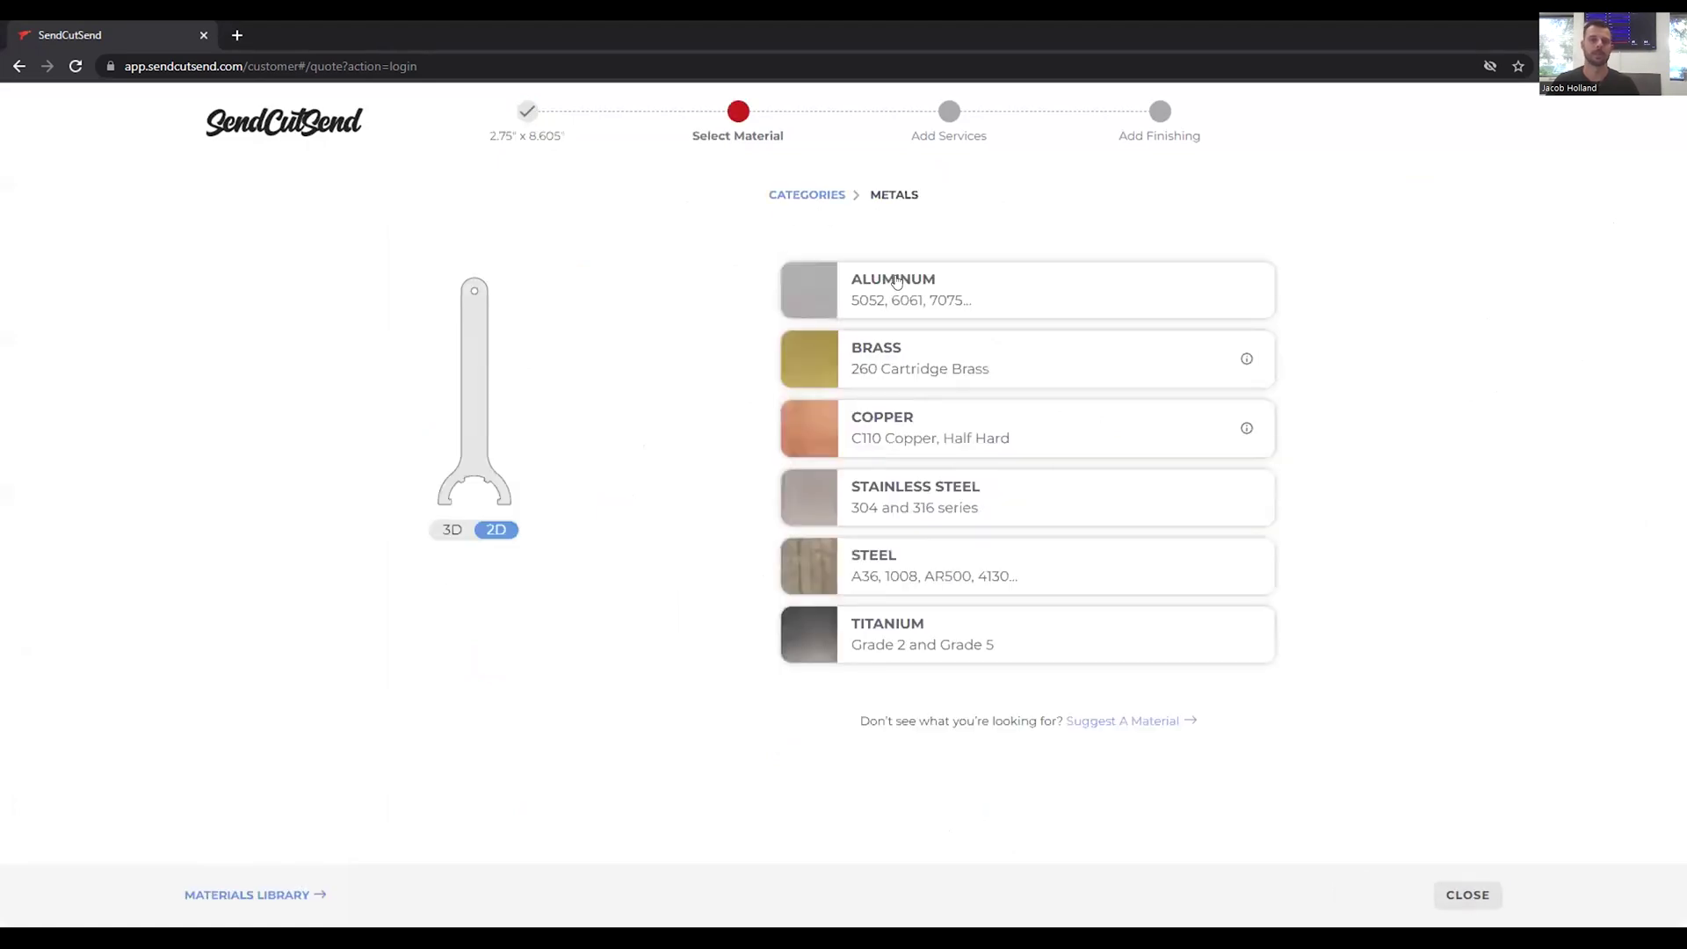
{"action": "left_click", "coordinate": [951, 508]}
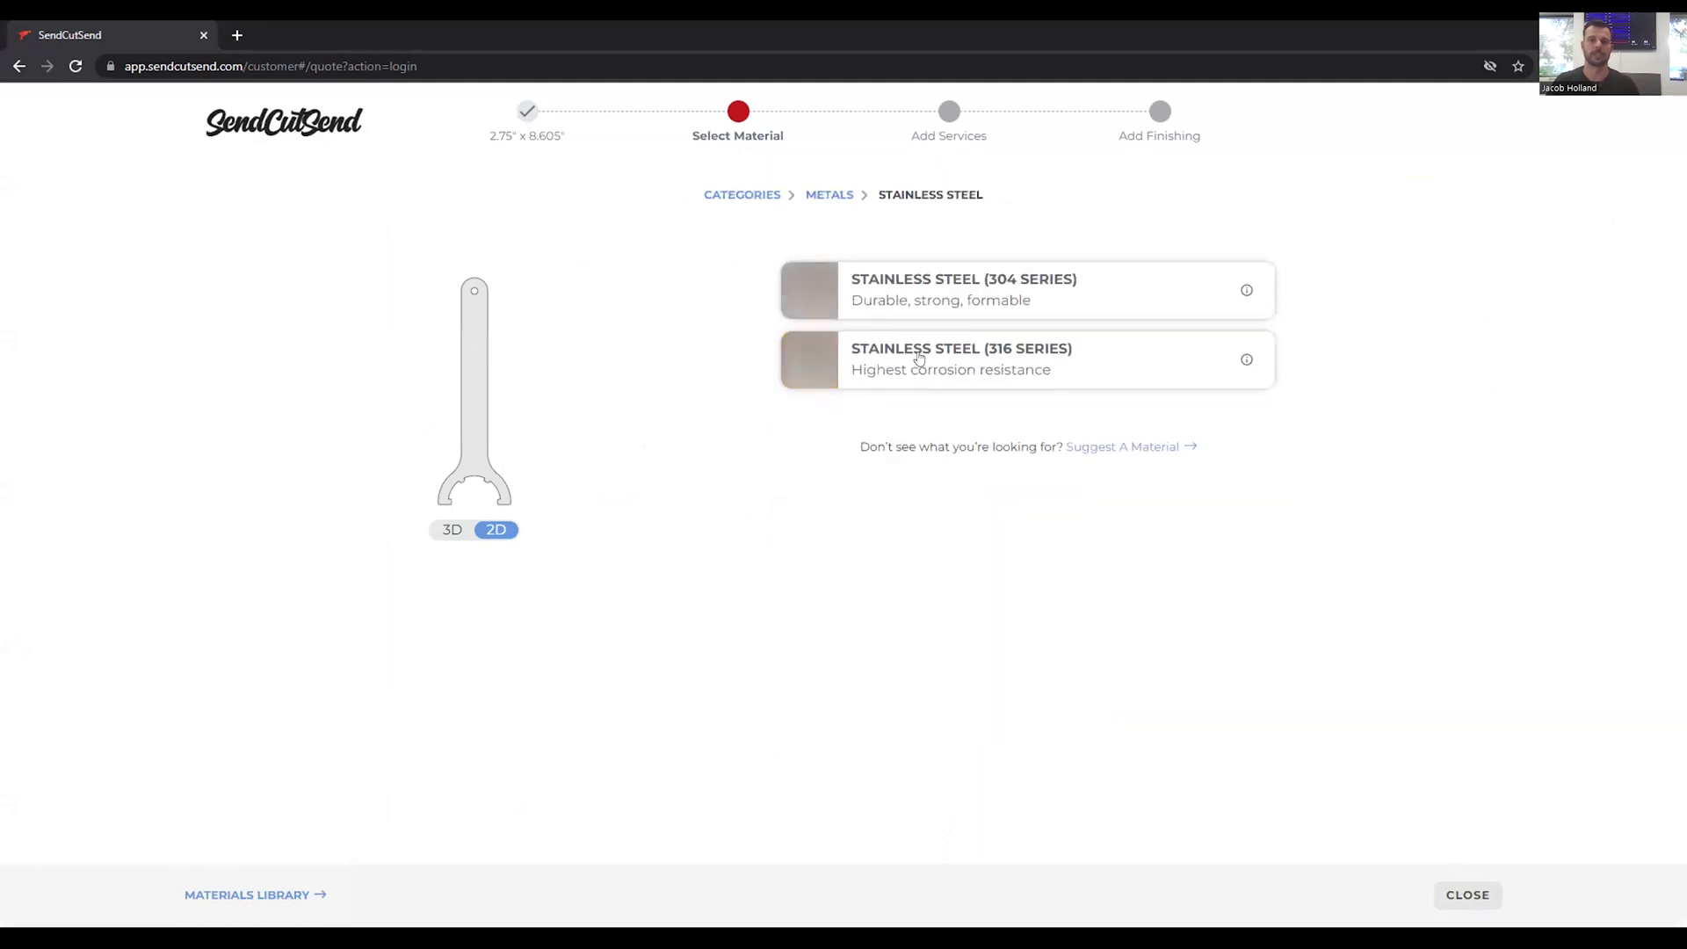
{"action": "left_click", "coordinate": [953, 293]}
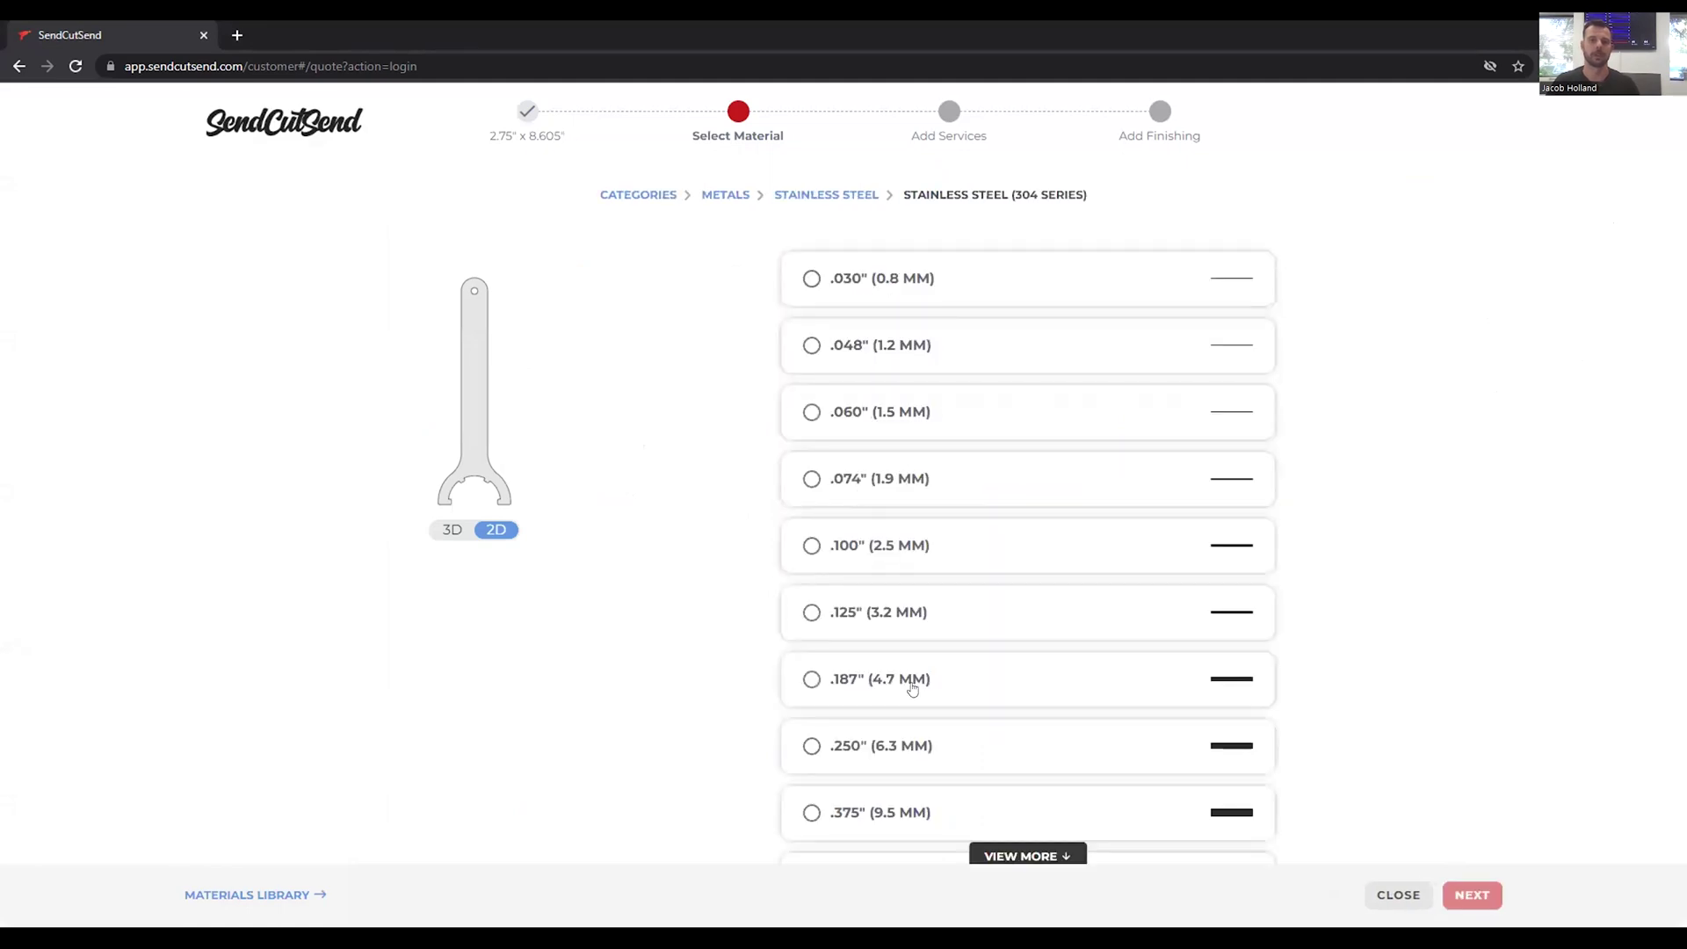
{"action": "scroll", "coordinate": [912, 689], "scroll_direction": "down", "scroll_amount": 1}
{"action": "left_click", "coordinate": [842, 752]}
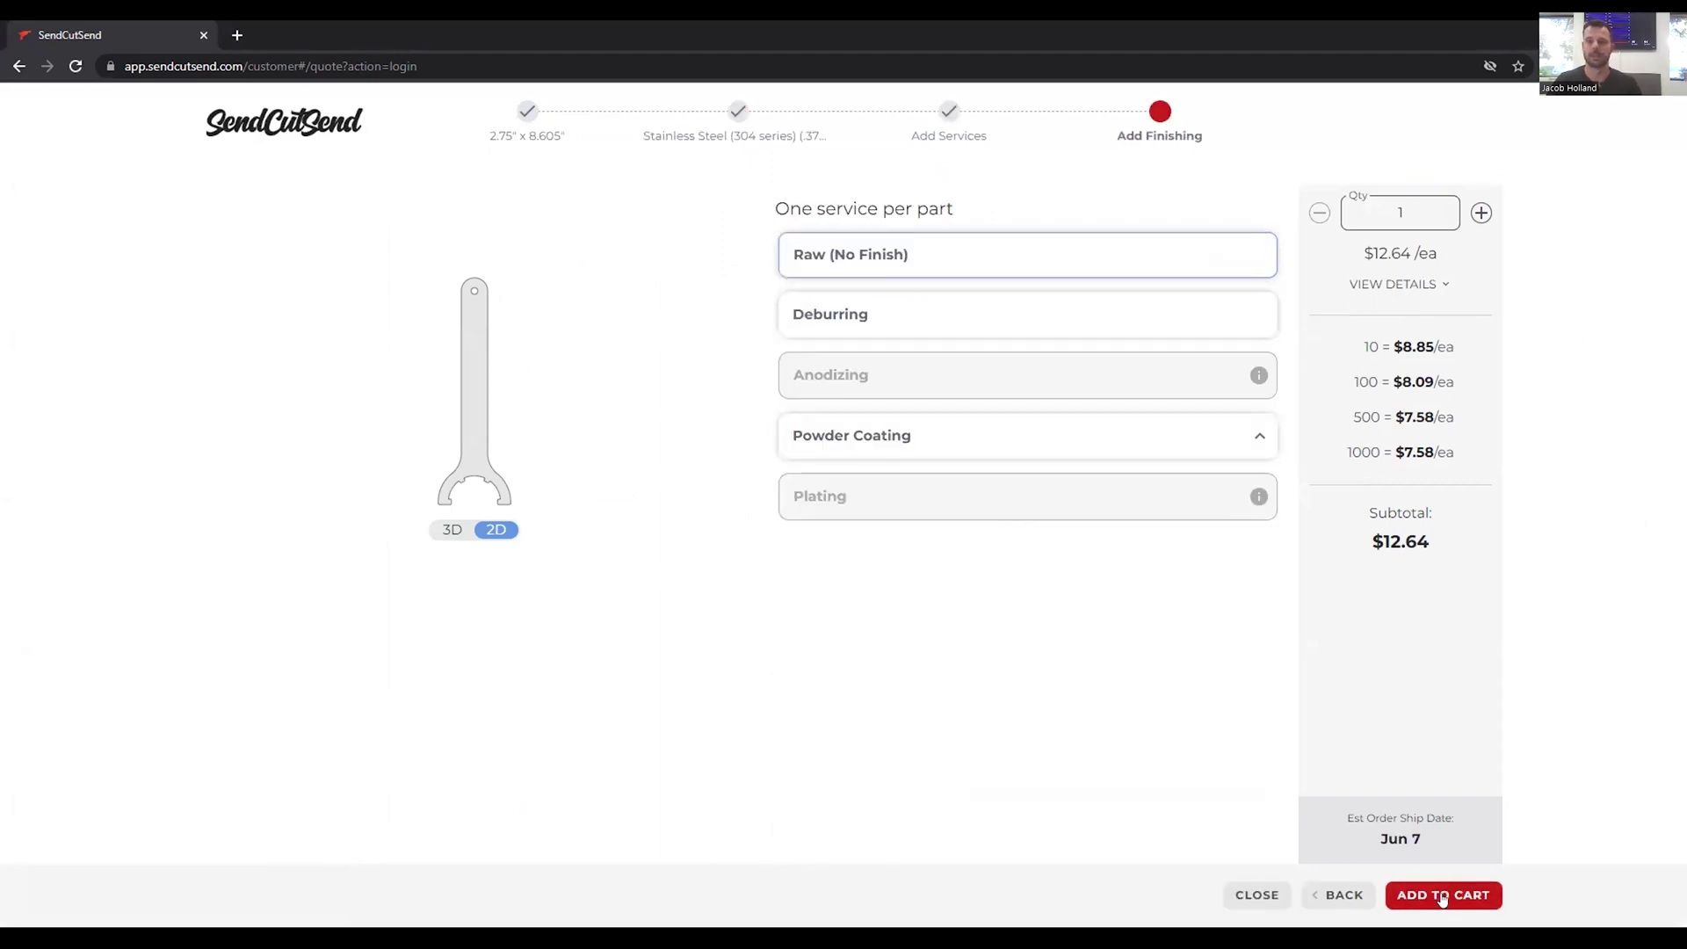
{"action": "left_click", "coordinate": [1471, 898]}
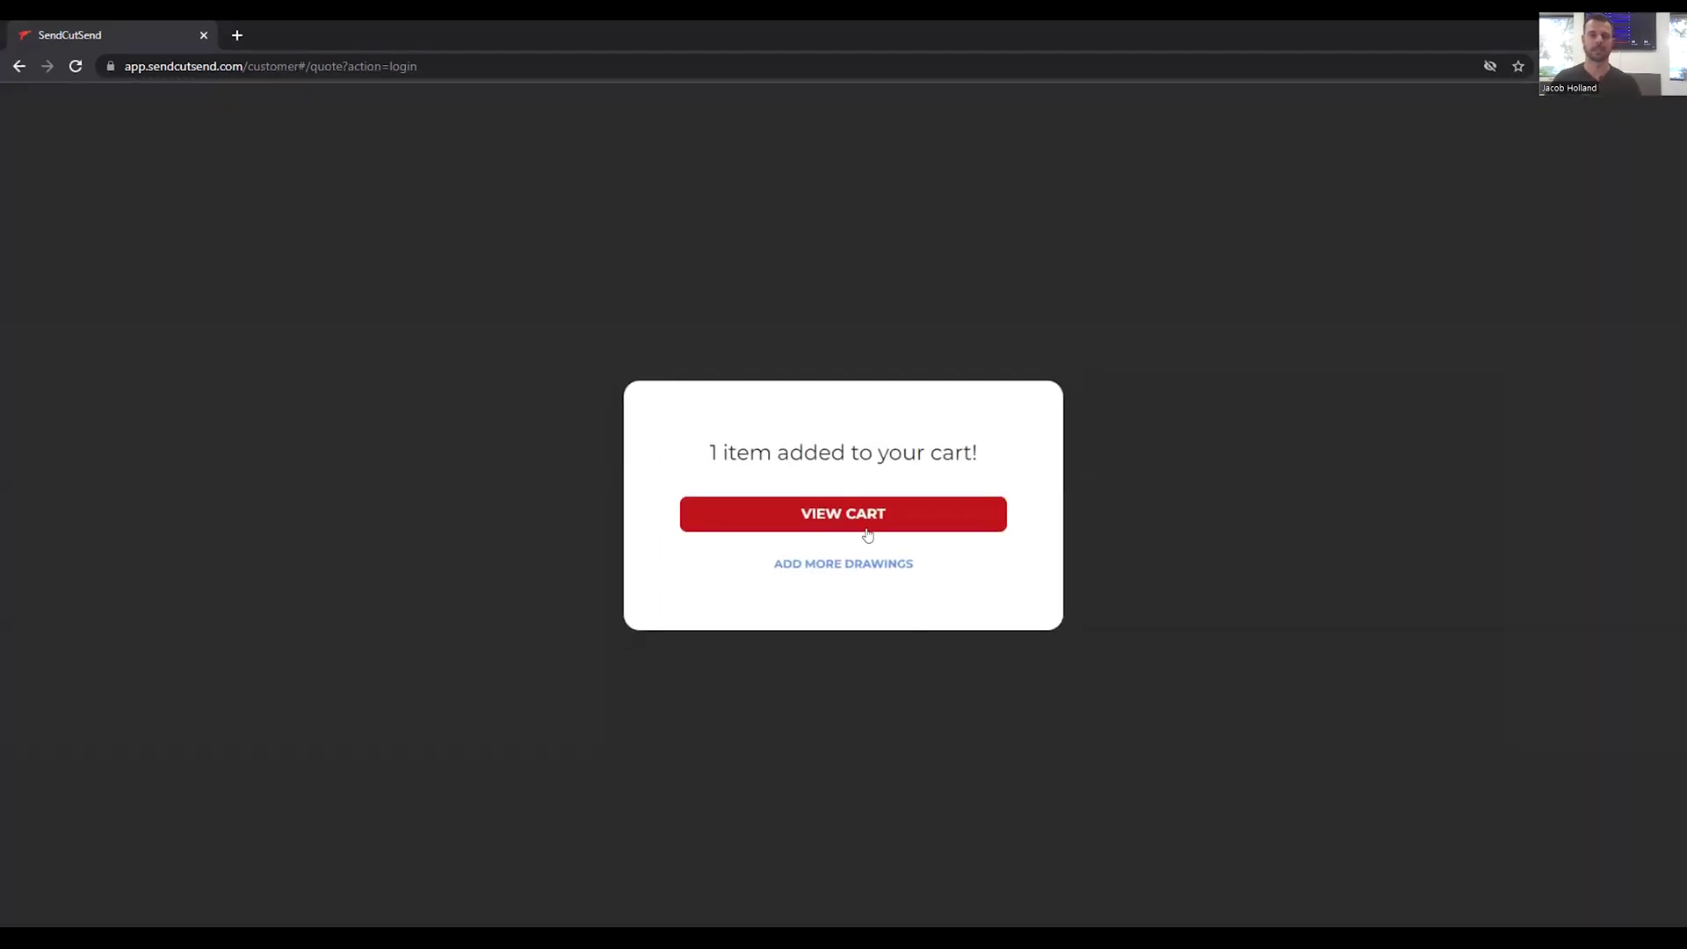